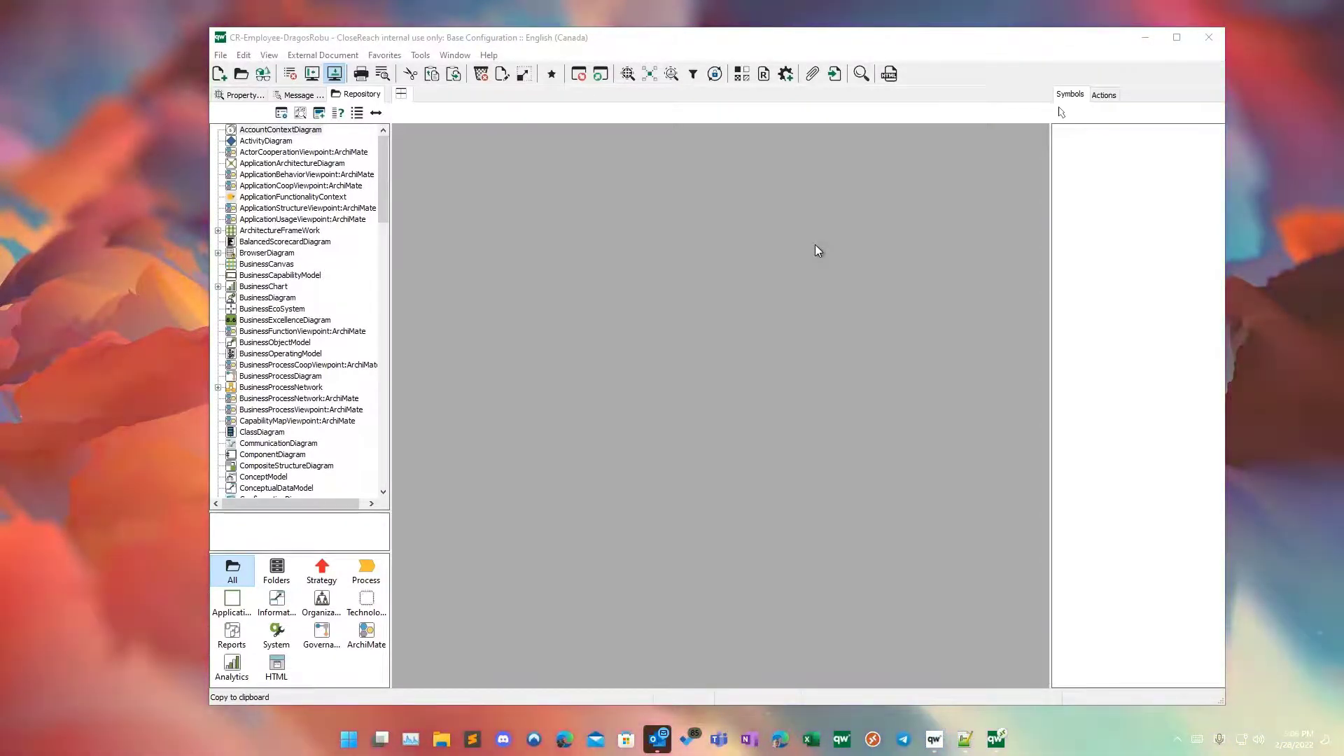
Step: Show all template types in the repository list instead of only the diagram templates
{"action": "left_click", "coordinate": [301, 113]}
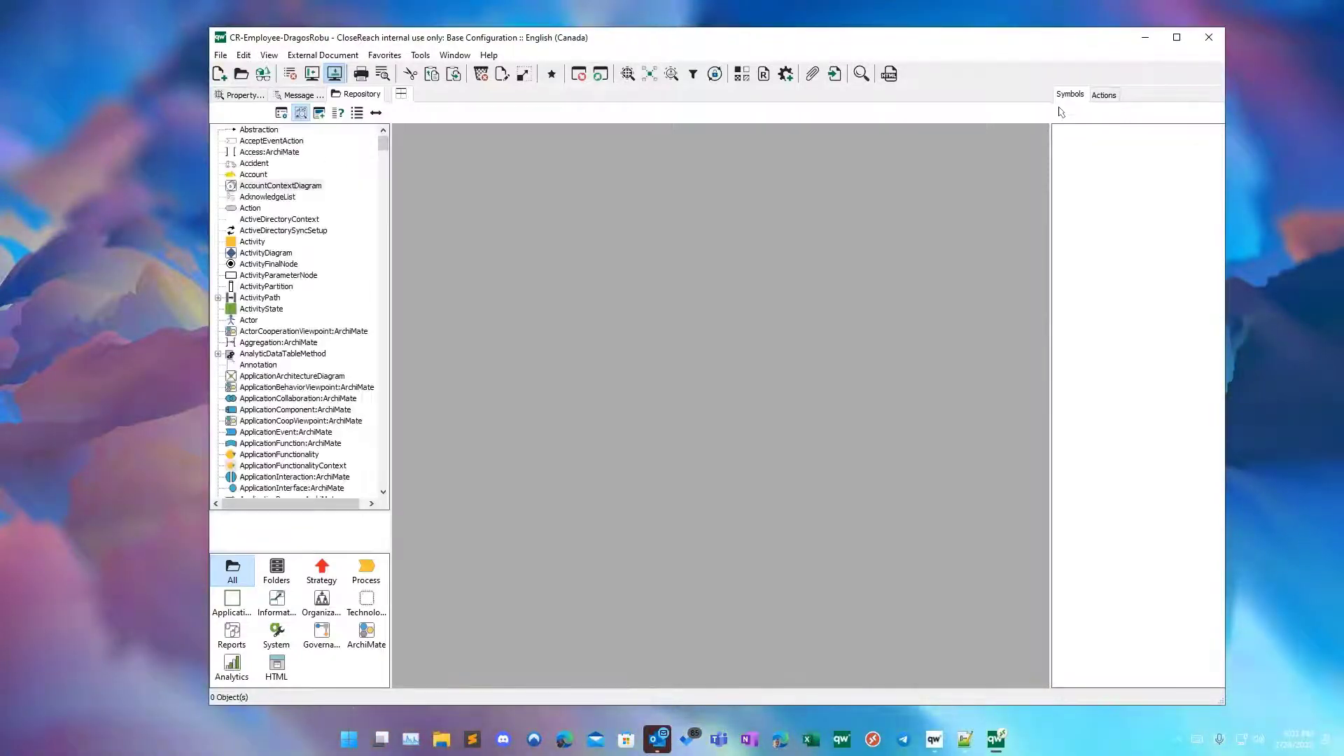
{"action": "left_click", "coordinate": [301, 185]}
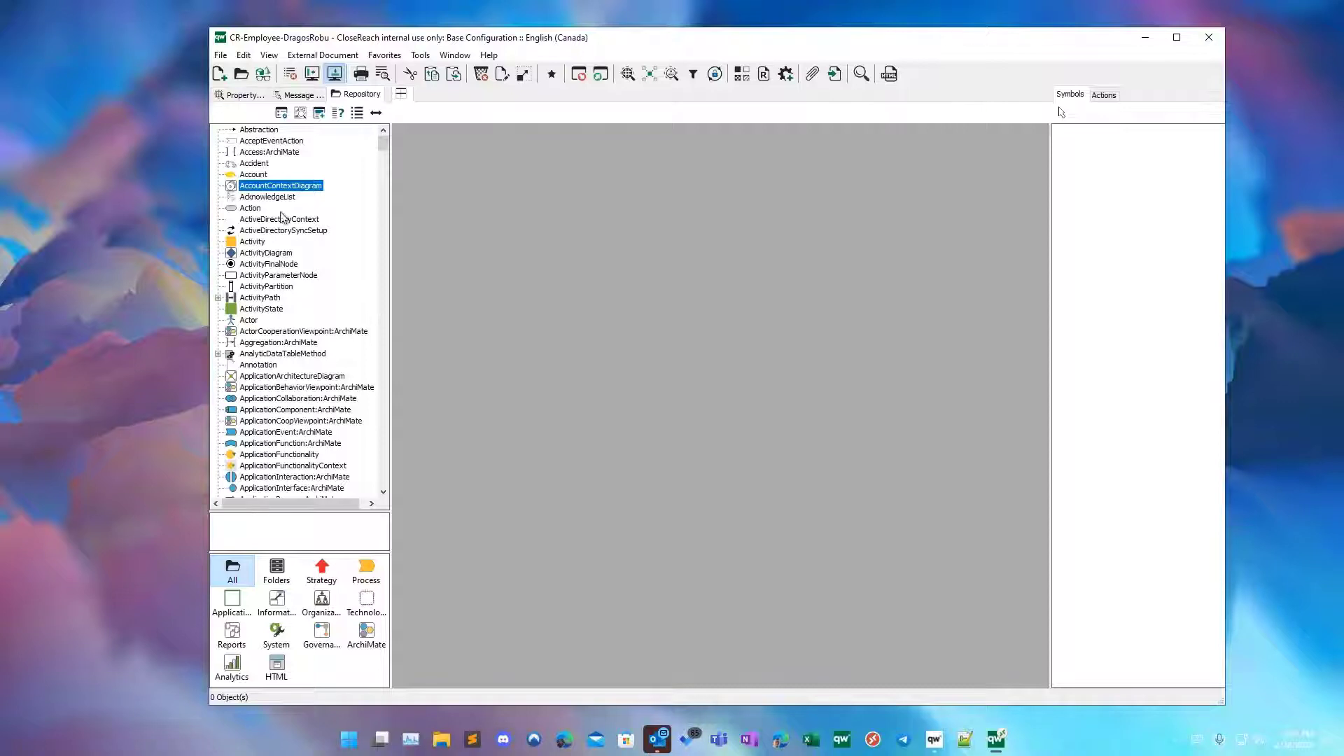
{"action": "right_click", "coordinate": [275, 189]}
{"action": "left_click", "coordinate": [231, 309]}
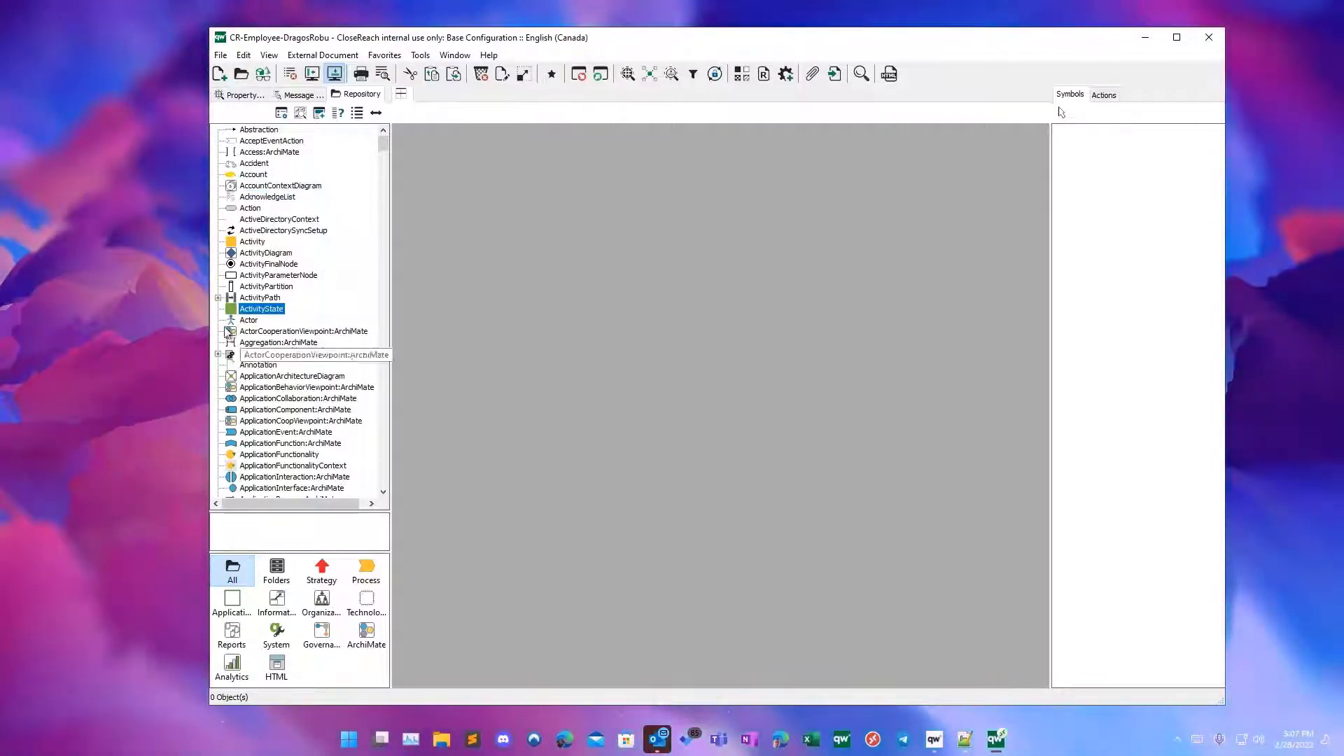
Step: Expand the ActivityPath template and examine the property dialog of New/New.1, including its HealthCheck and Data Processing Agreements pages
{"action": "left_click", "coordinate": [217, 298]}
{"action": "right_click", "coordinate": [276, 330]}
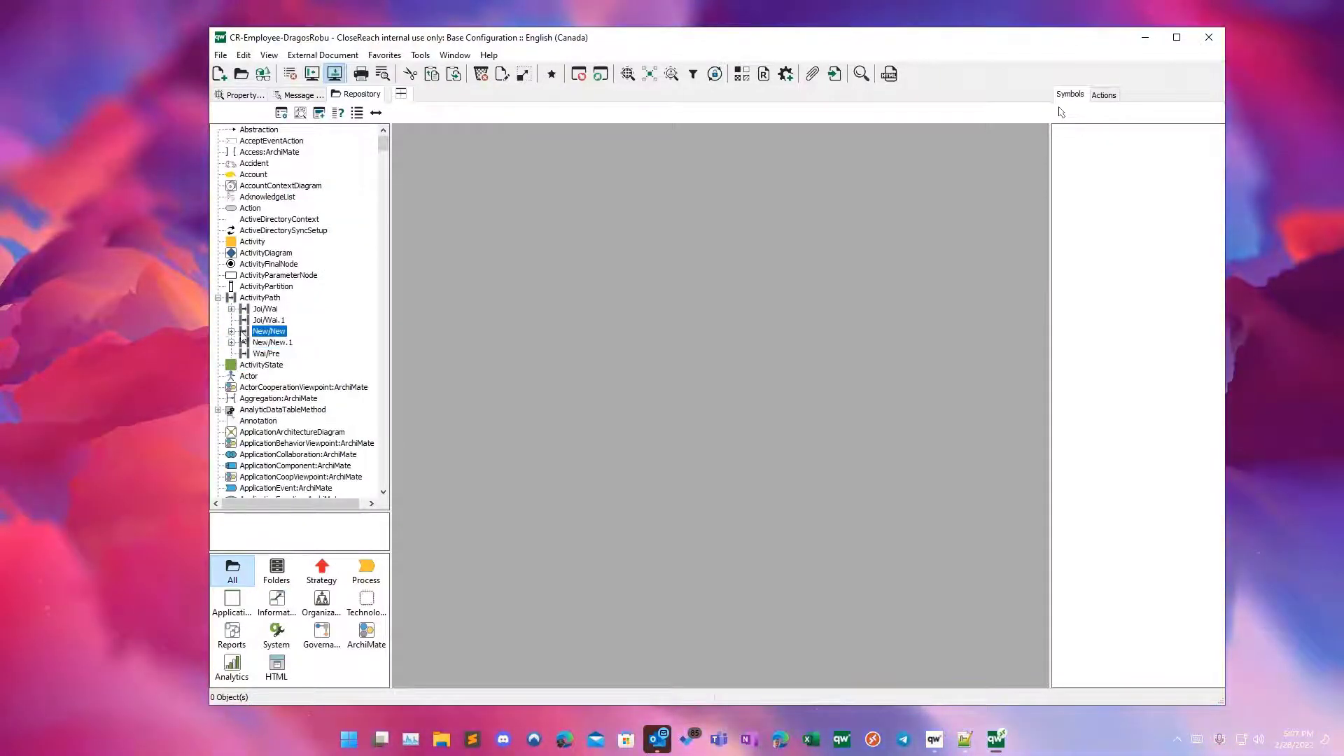
{"action": "left_click", "coordinate": [275, 329]}
{"action": "right_click", "coordinate": [272, 333]}
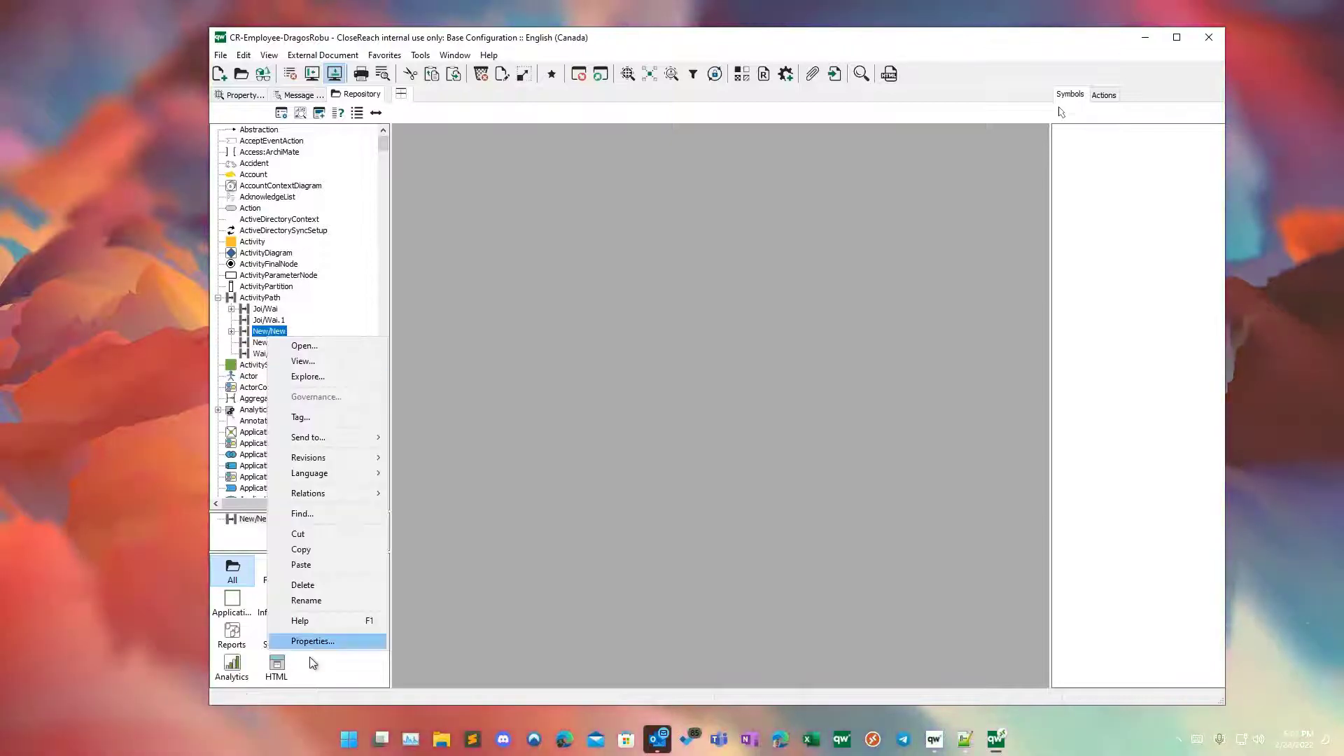
{"action": "left_click", "coordinate": [310, 642]}
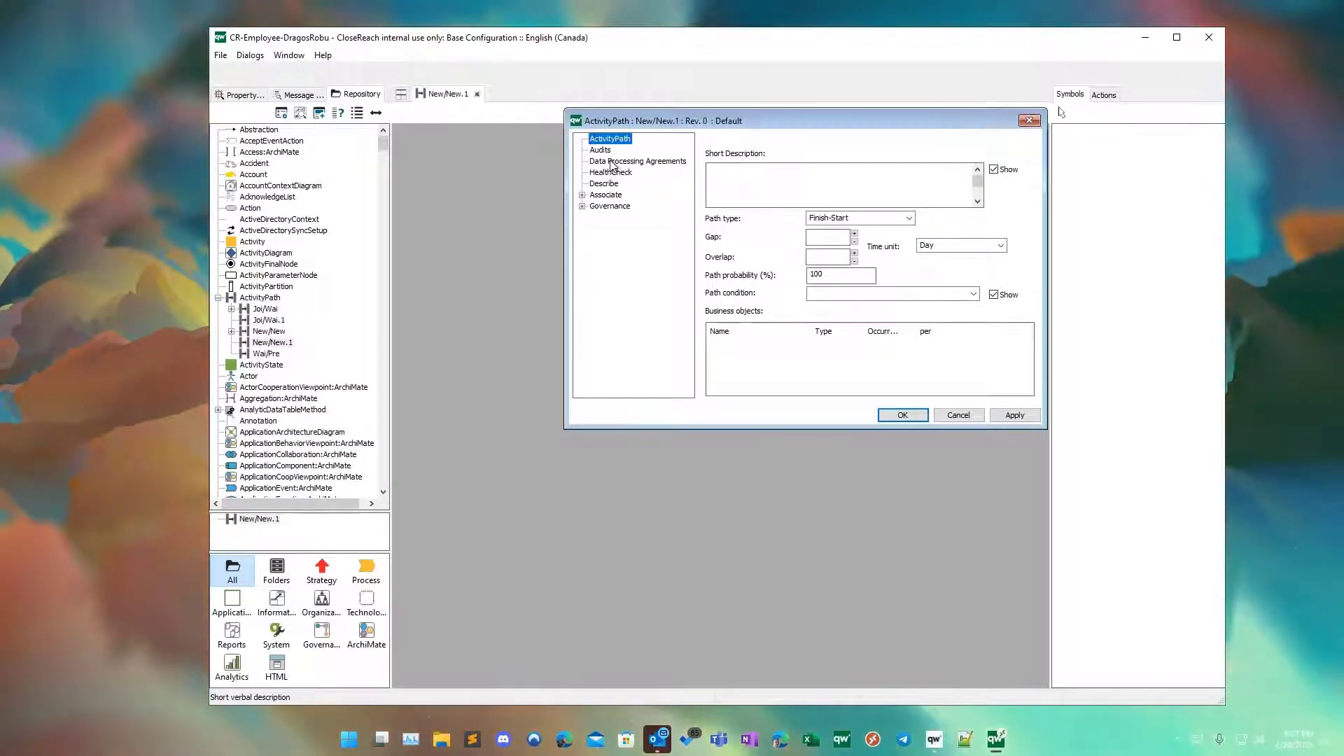
{"action": "left_click", "coordinate": [658, 173]}
{"action": "left_click", "coordinate": [636, 161]}
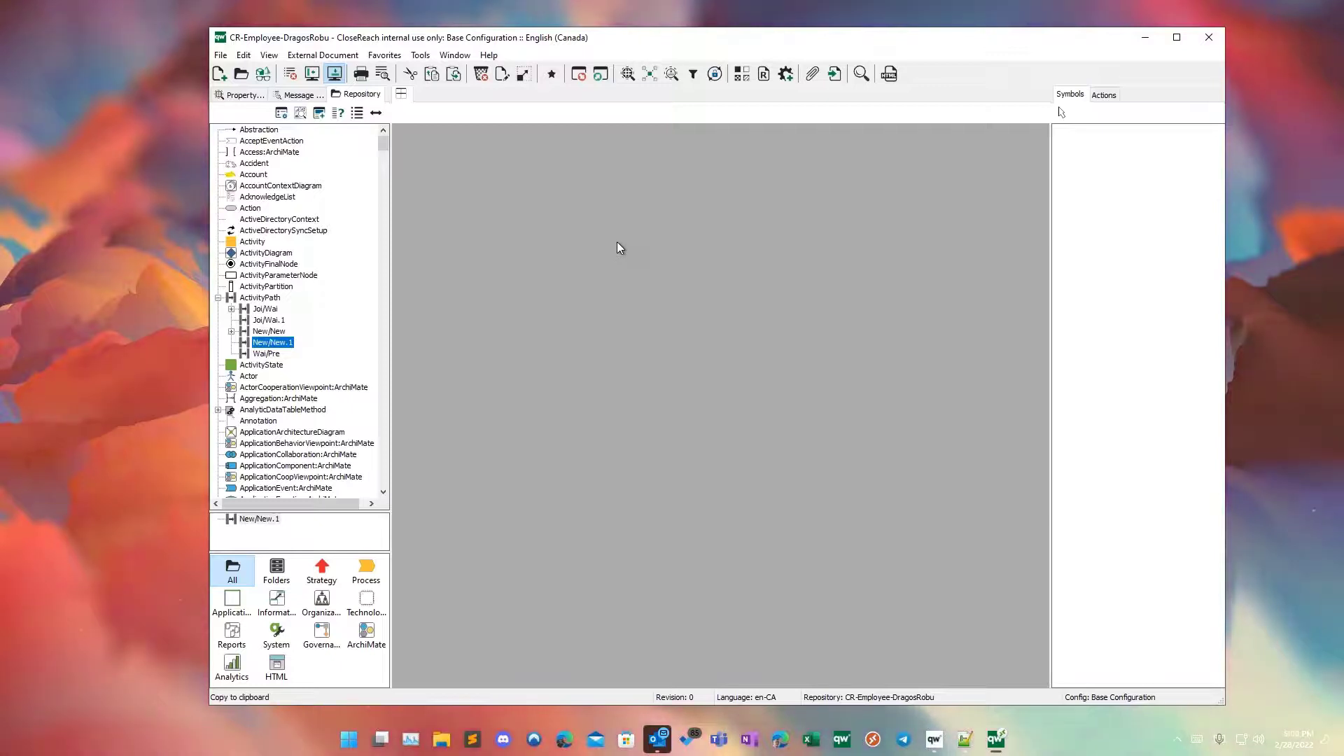
Step: Find the QualityAudit template in the repository, expand it and open the properties of Demo QualityAudit
{"action": "scroll", "coordinate": [308, 210], "scroll_direction": "down", "scroll_amount": 4}
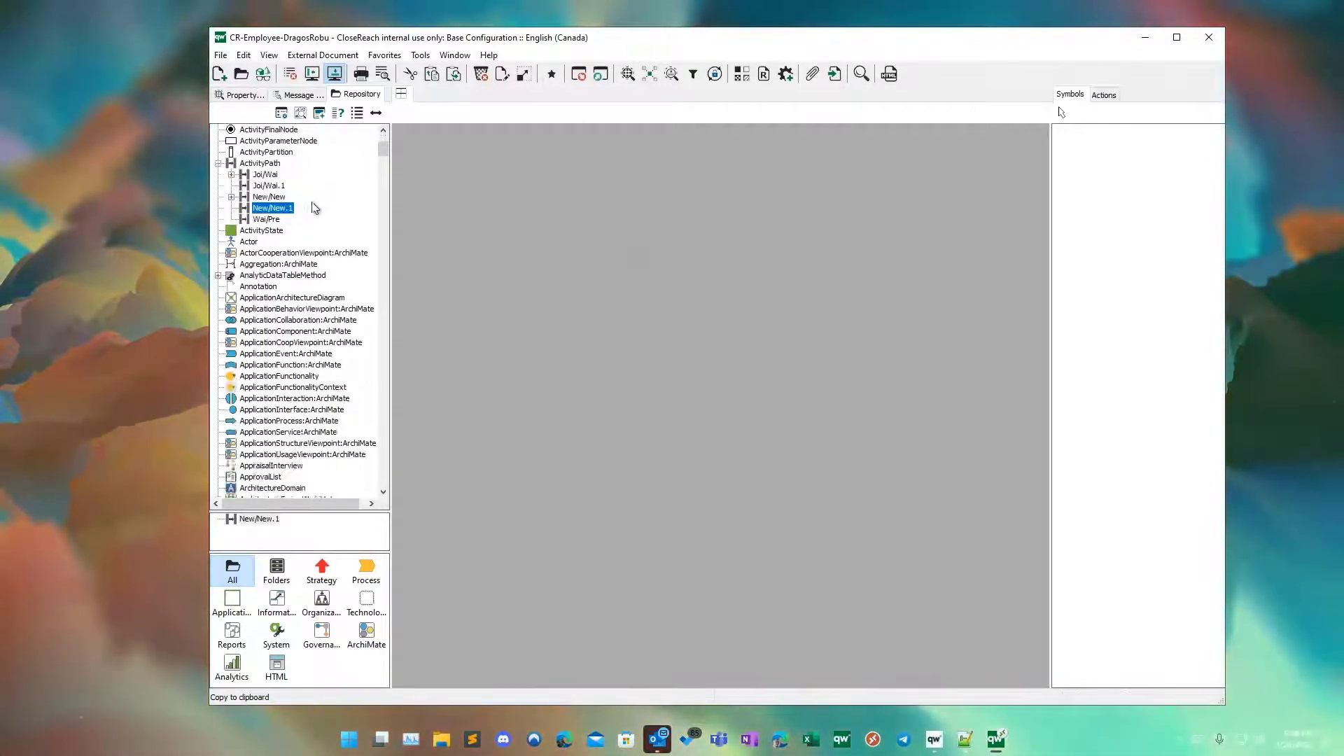
{"action": "left_click", "coordinate": [292, 332]}
{"action": "key", "text": "q"}
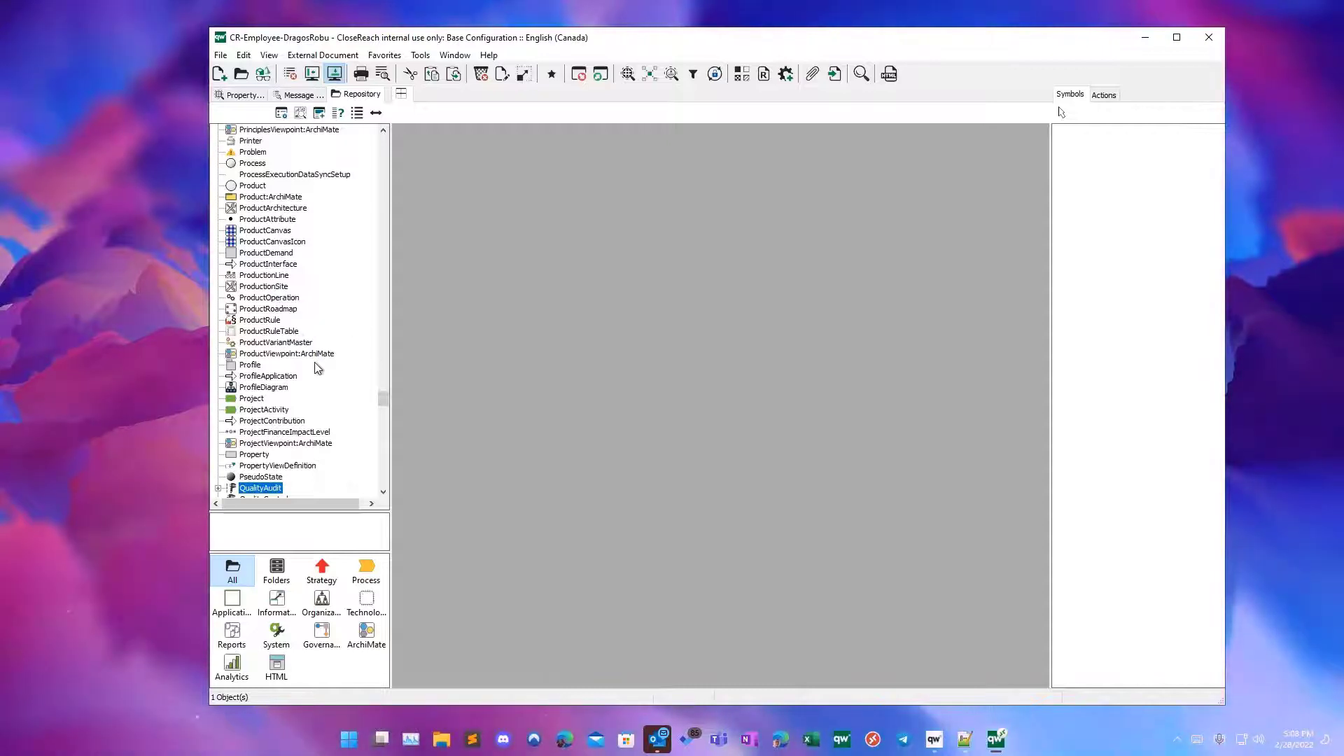
{"action": "scroll", "coordinate": [269, 462], "scroll_direction": "down", "scroll_amount": 1}
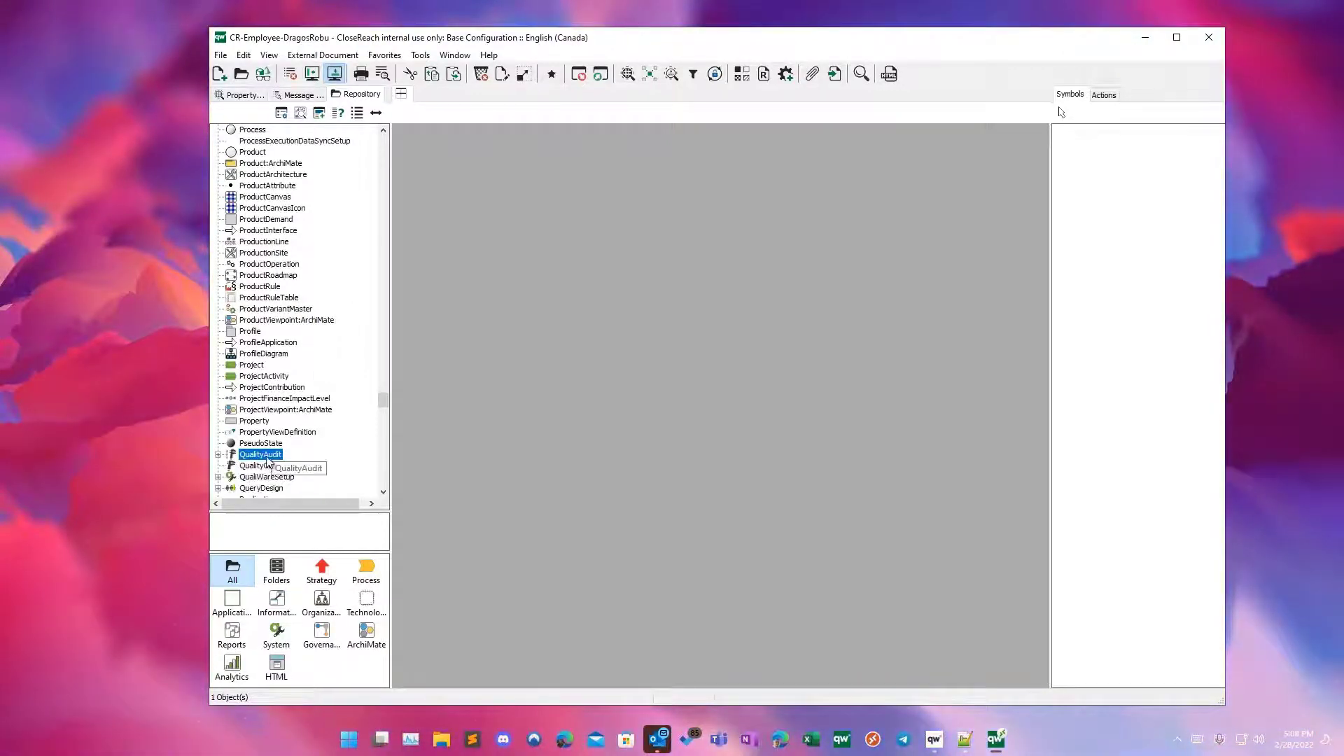
{"action": "right_click", "coordinate": [269, 456]}
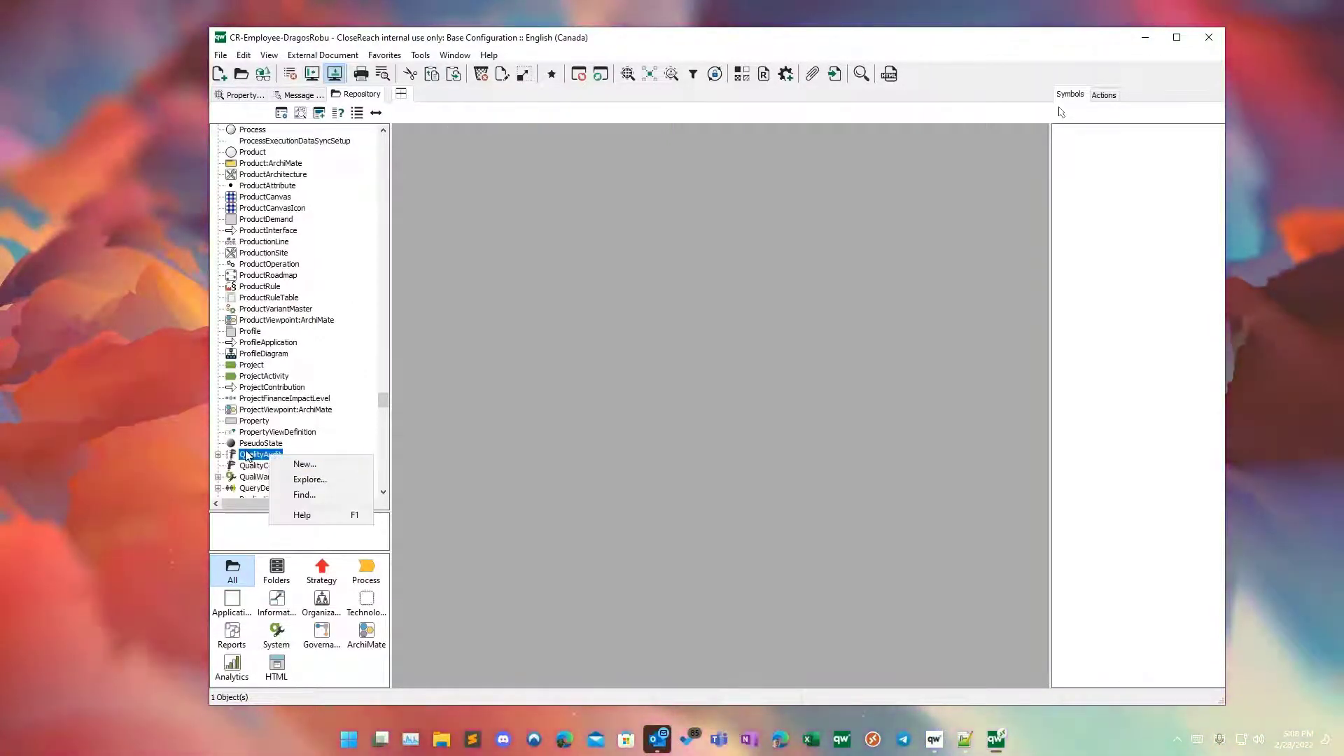
{"action": "left_click", "coordinate": [218, 455]}
{"action": "left_click", "coordinate": [218, 455]}
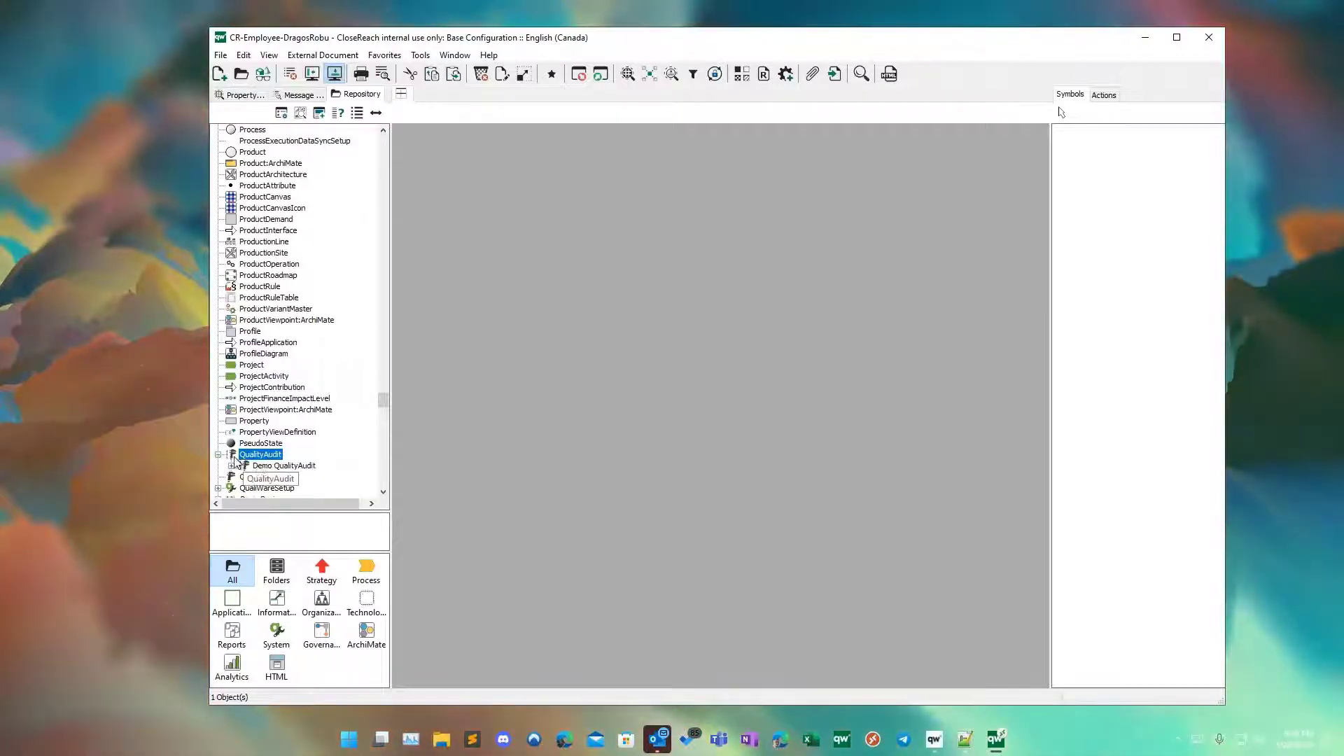
{"action": "double_click", "coordinate": [284, 466]}
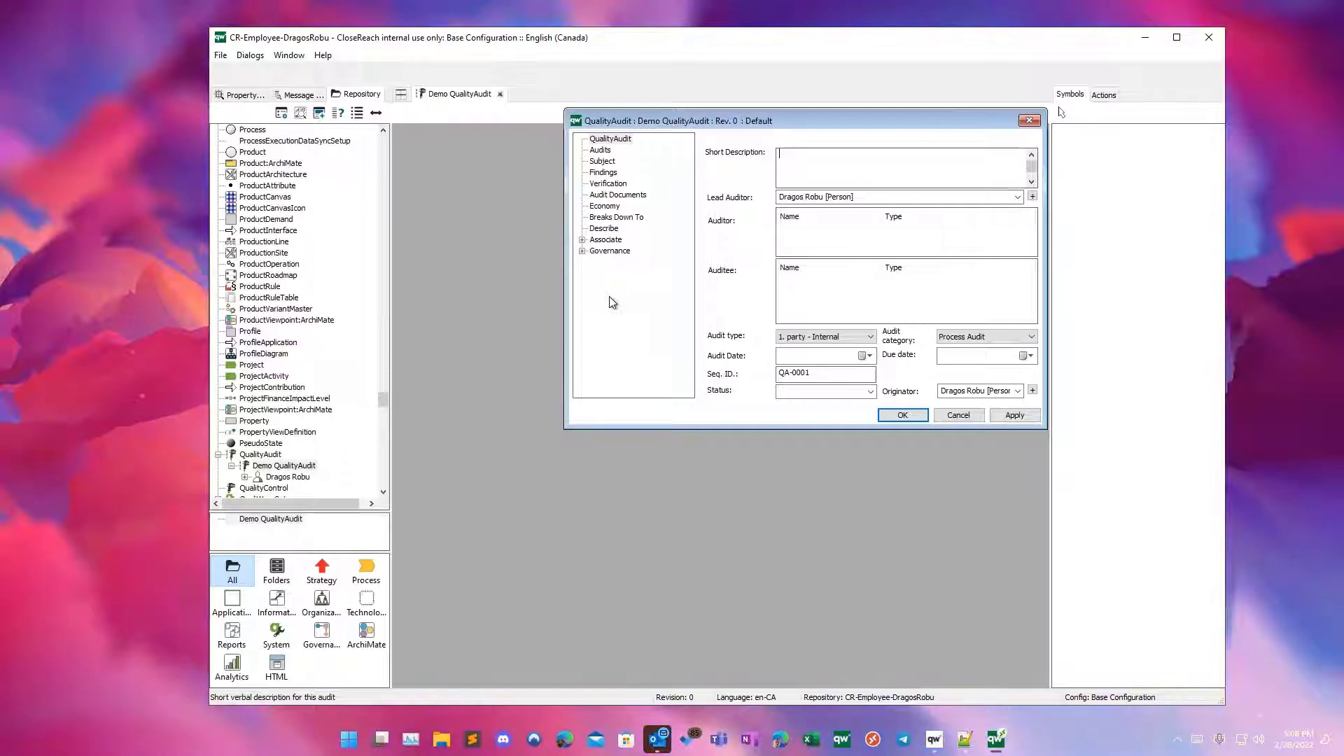
{"action": "left_click_drag", "start_coordinate": [612, 122], "coordinate": [595, 160]}
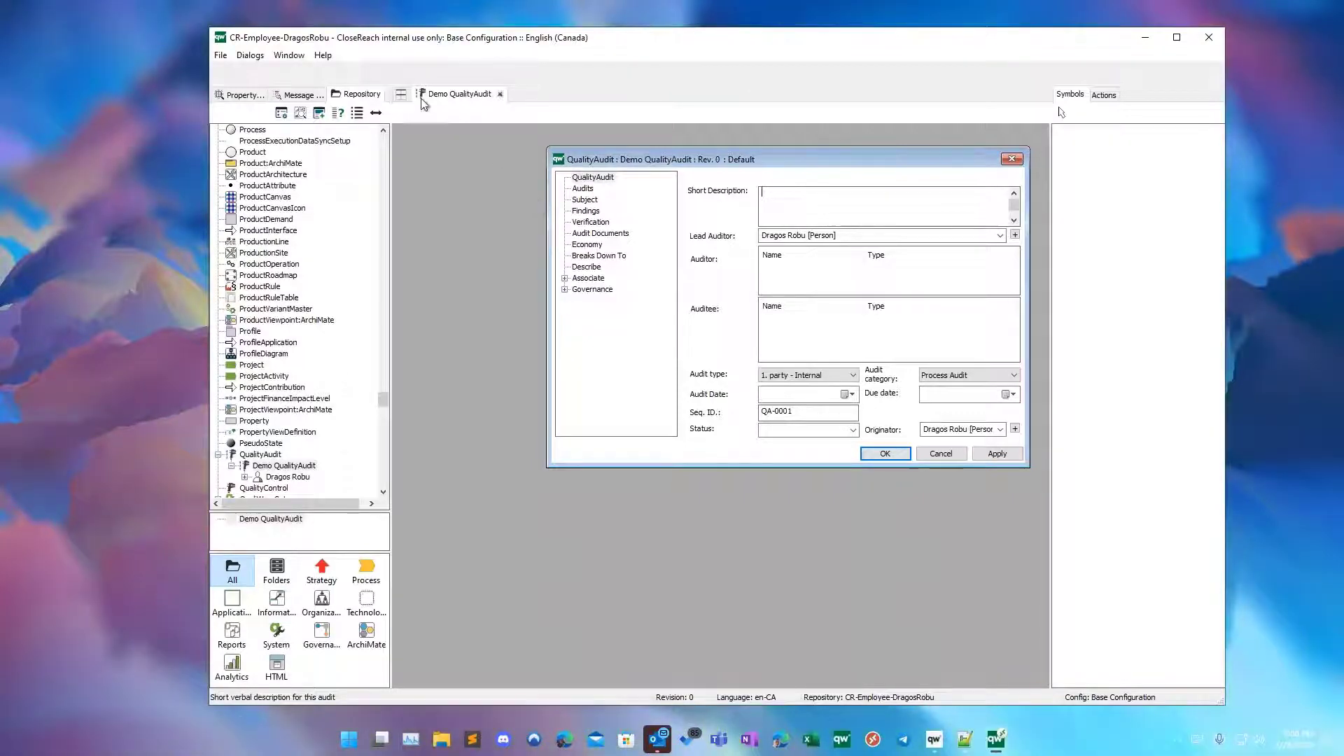
Step: Begin adding a custom dialog named NewTab as a subdialog for the QualityAudit template
{"action": "left_click", "coordinate": [329, 96]}
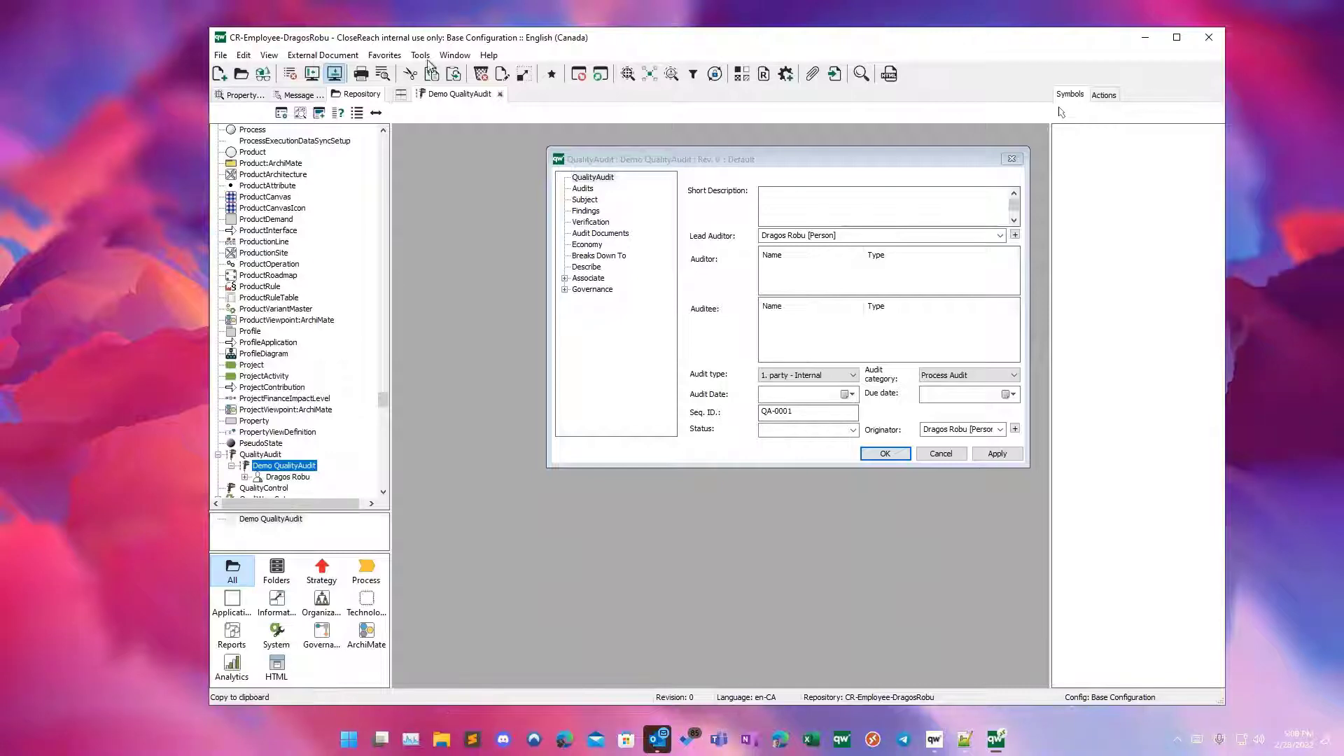
{"action": "left_click", "coordinate": [357, 97]}
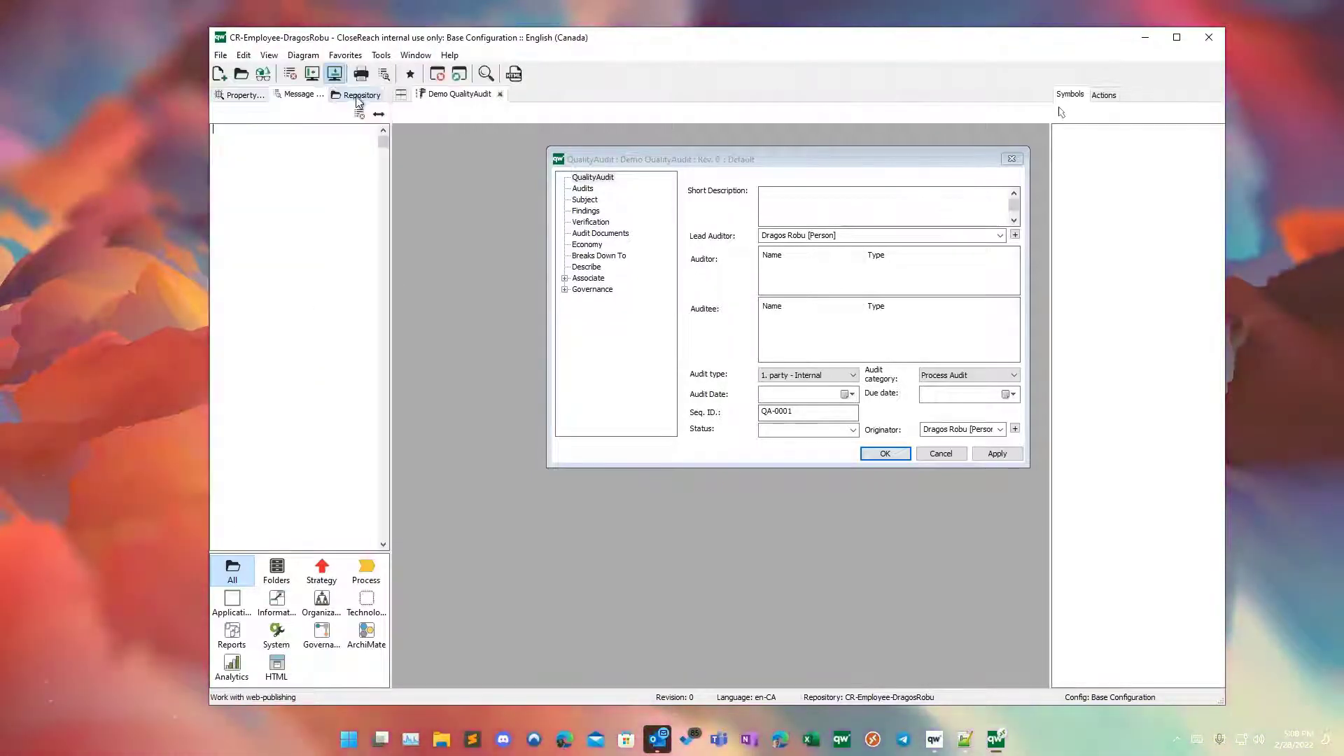
{"action": "left_click", "coordinate": [420, 56]}
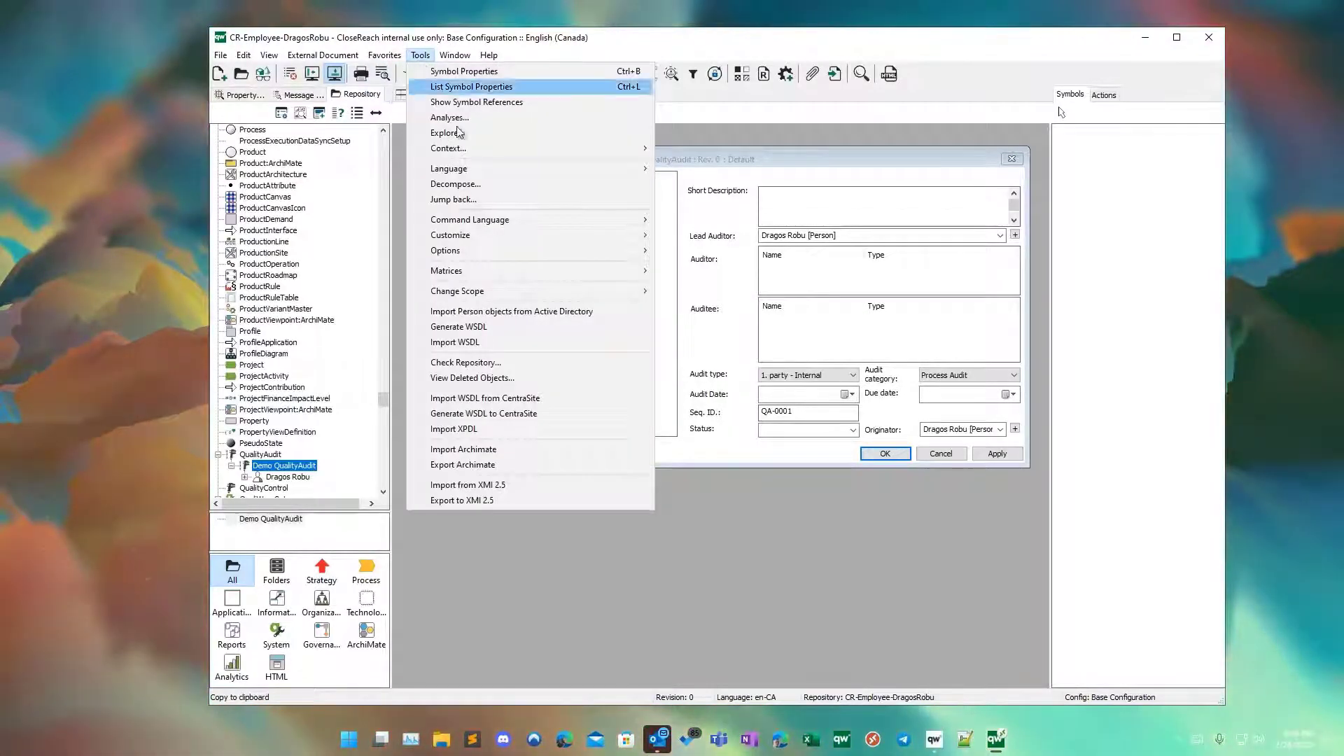
{"action": "mouse_move", "coordinate": [495, 236]}
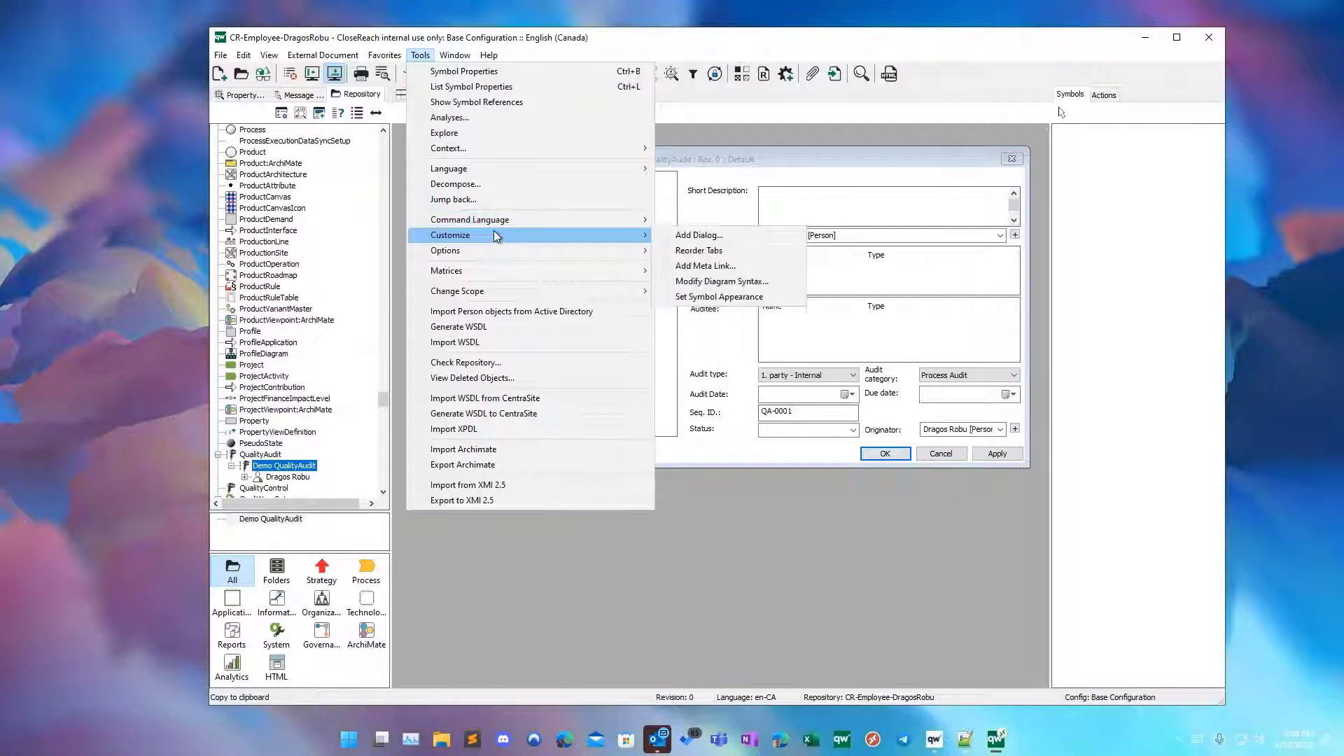
{"action": "left_click", "coordinate": [704, 239]}
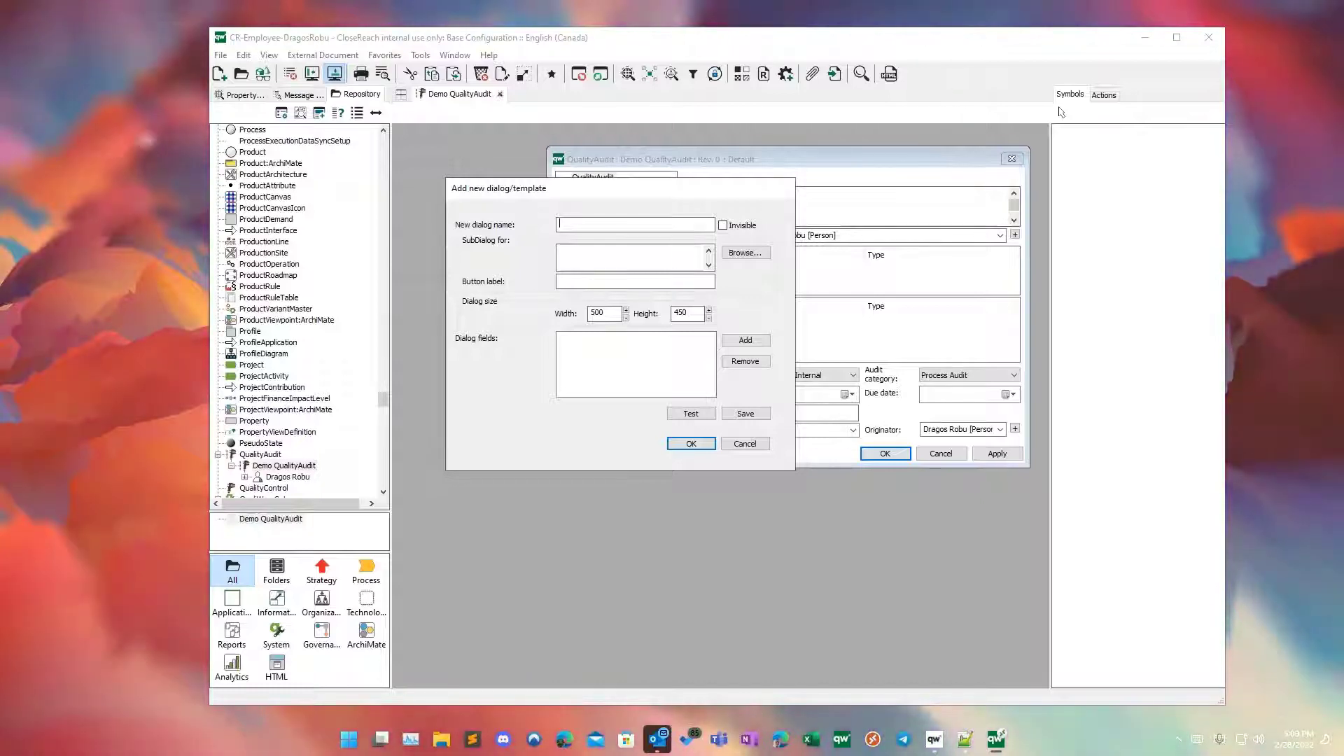
{"action": "type", "text": "NewTab"}
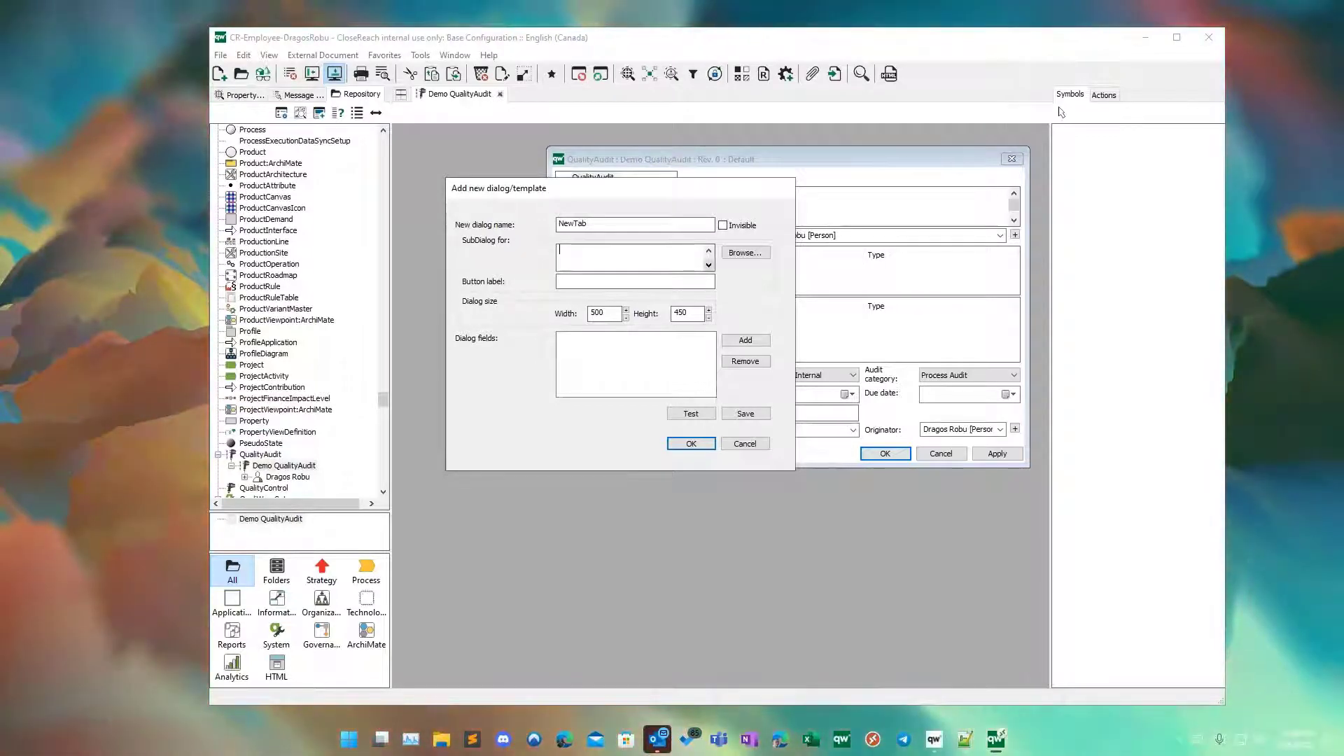
{"action": "type", "text": "QualityAu"}
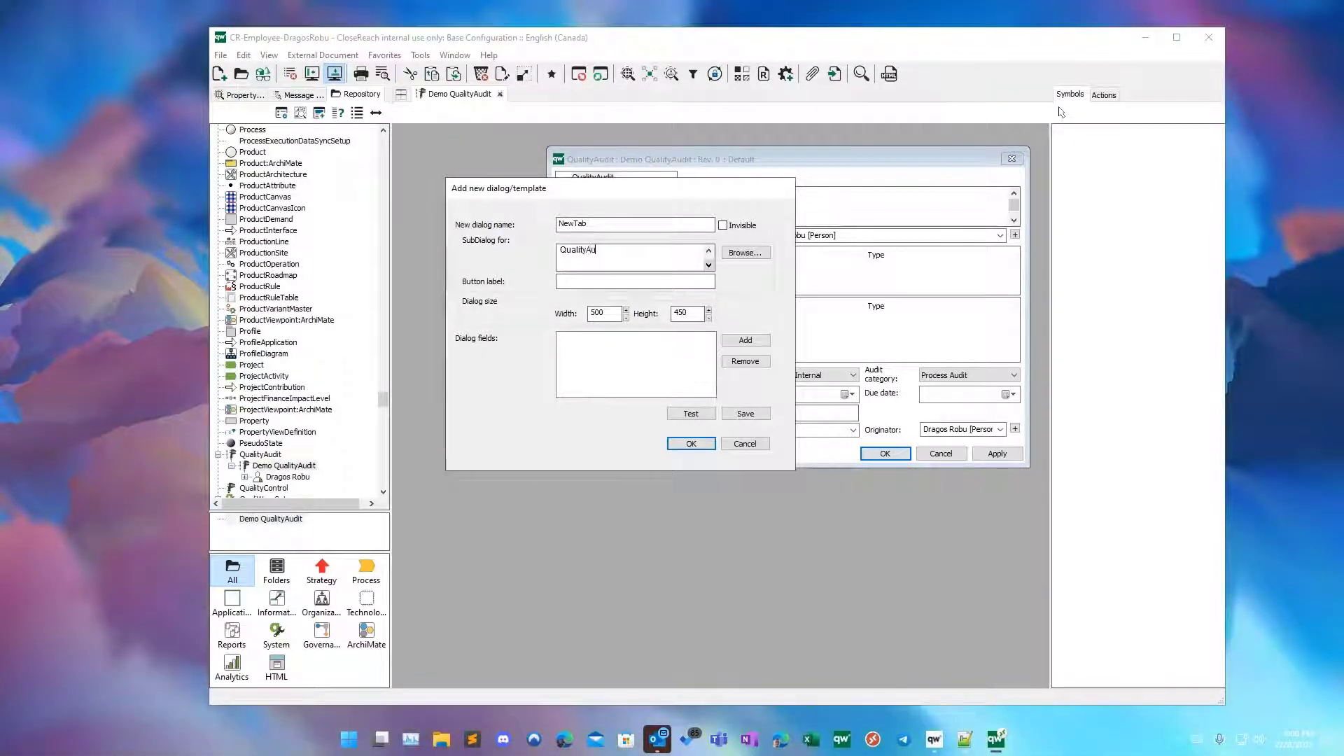
{"action": "type", "text": "di"}
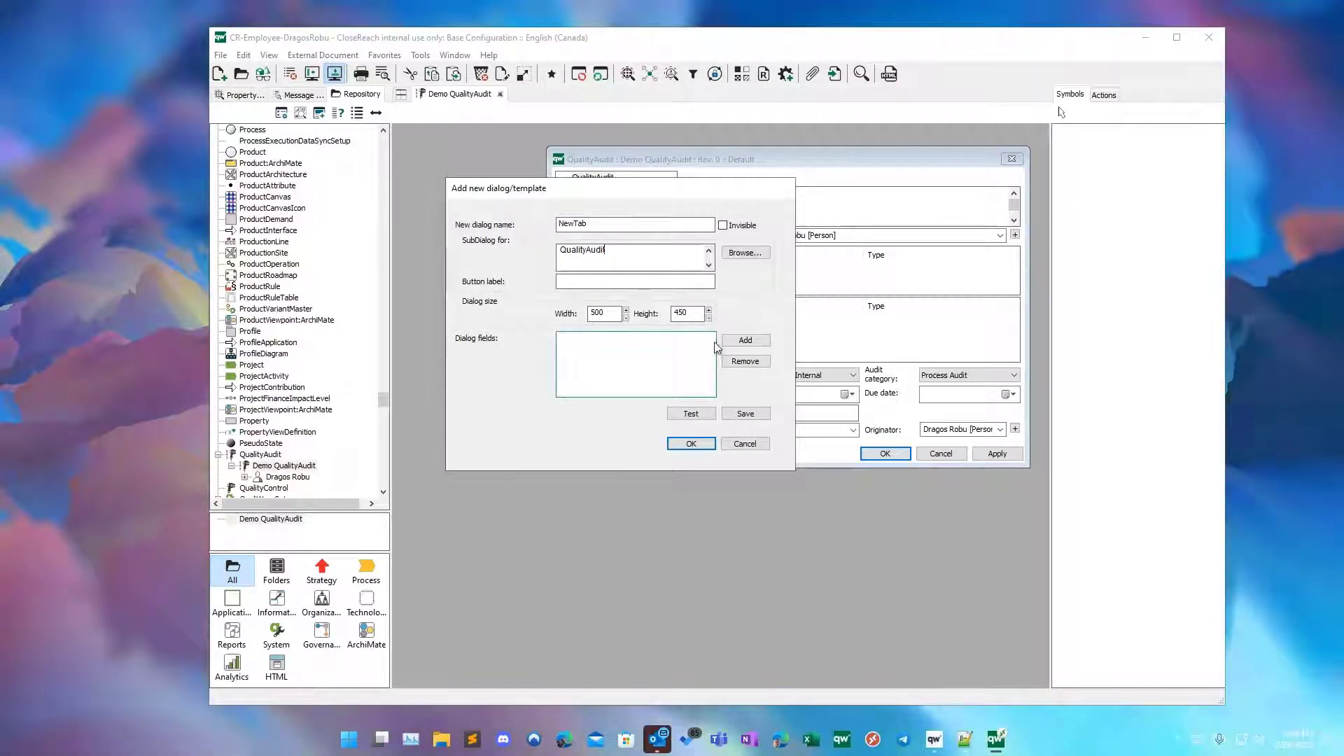
Step: Add a new field to the NewTab dialog, naming it NewDate and choosing Date as its field type
{"action": "left_click", "coordinate": [745, 341]}
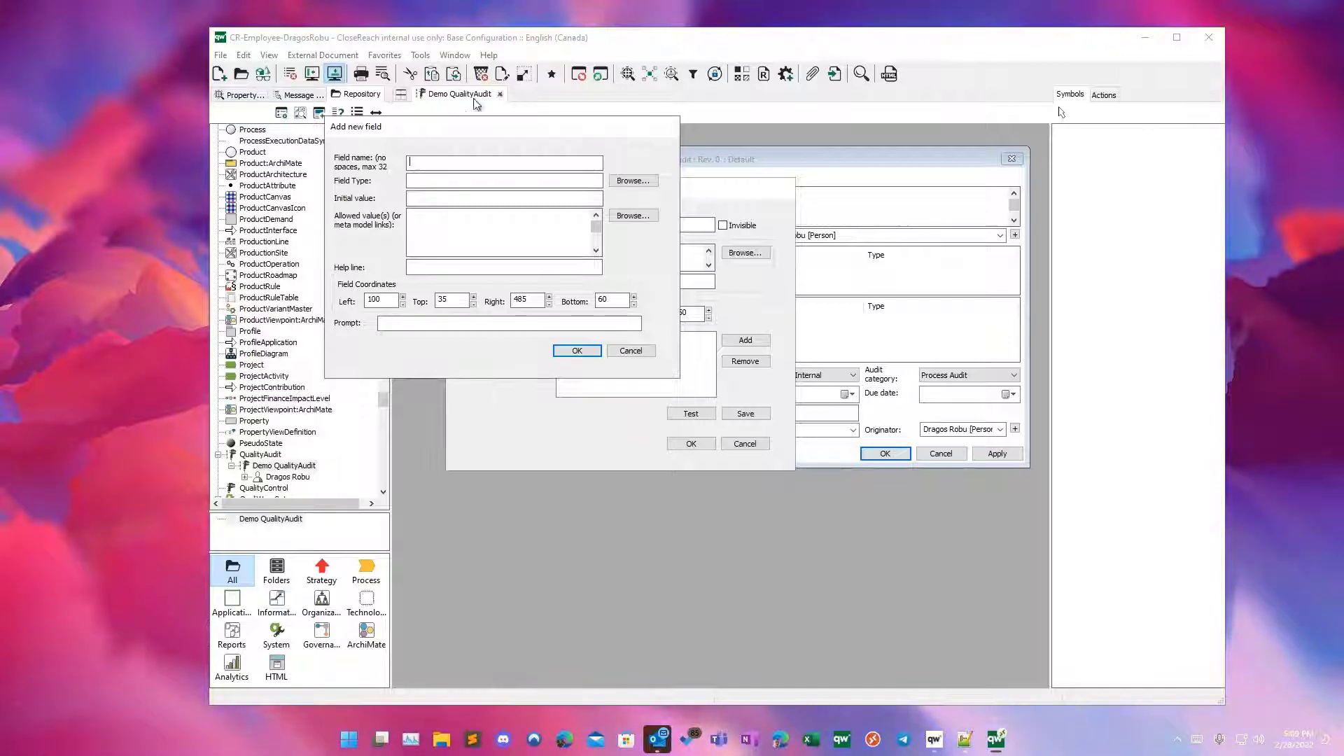
{"action": "left_click_drag", "start_coordinate": [462, 123], "coordinate": [522, 148]}
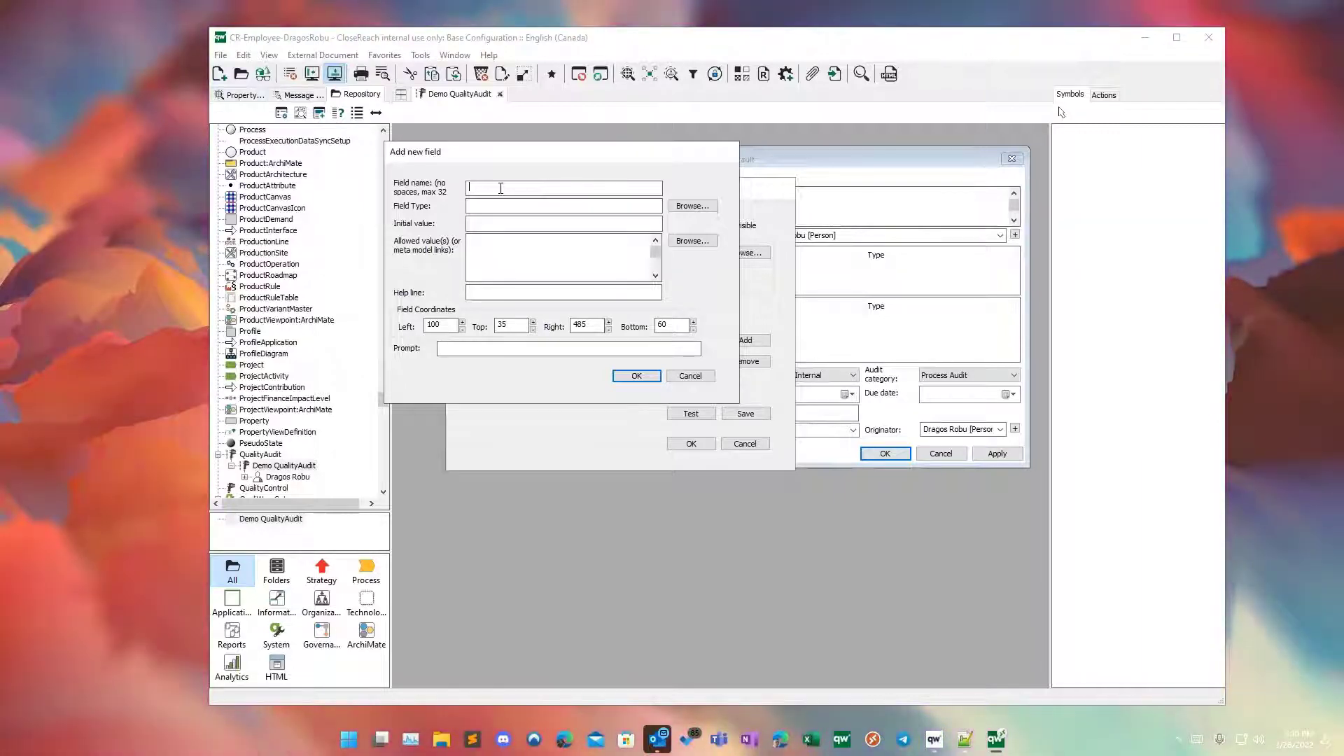
{"action": "type", "text": "NewDate"}
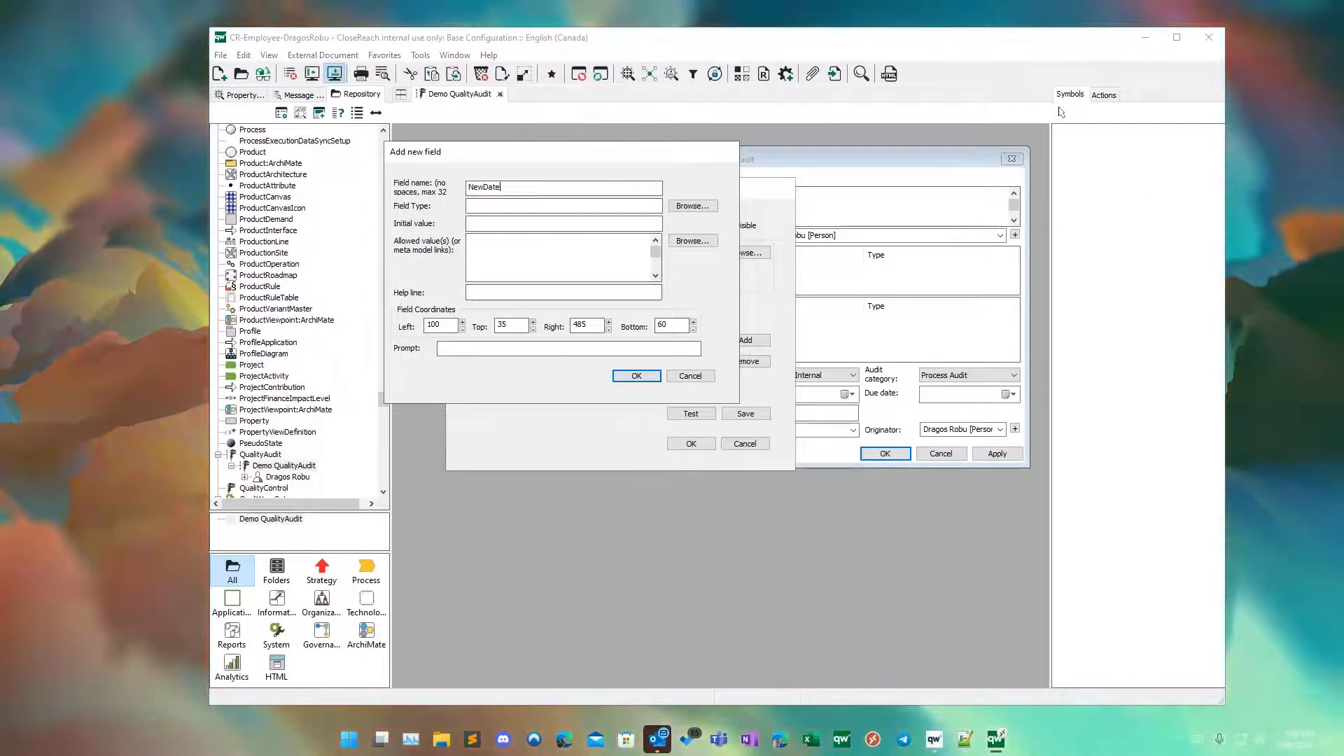
{"action": "left_click", "coordinate": [693, 207]}
{"action": "left_click_drag", "start_coordinate": [366, 116], "coordinate": [440, 141]}
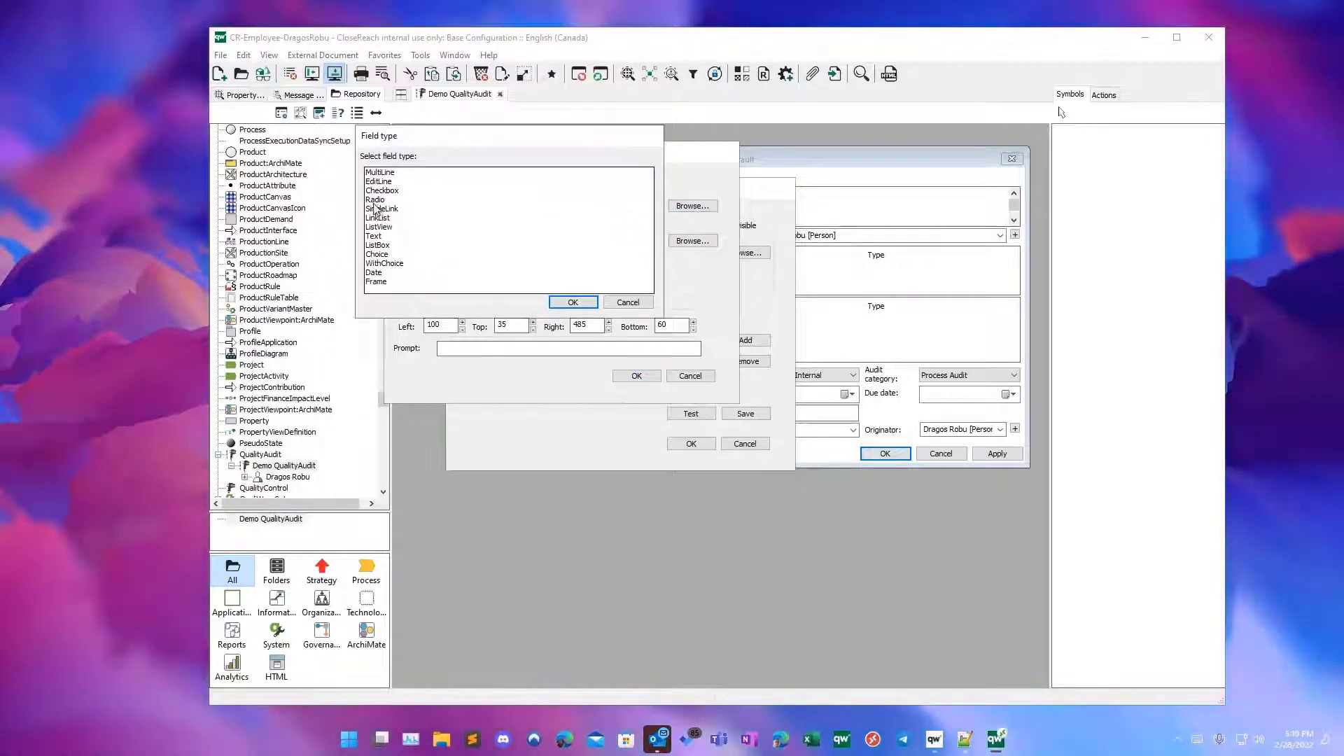
{"action": "left_click", "coordinate": [373, 273]}
{"action": "left_click", "coordinate": [572, 301]}
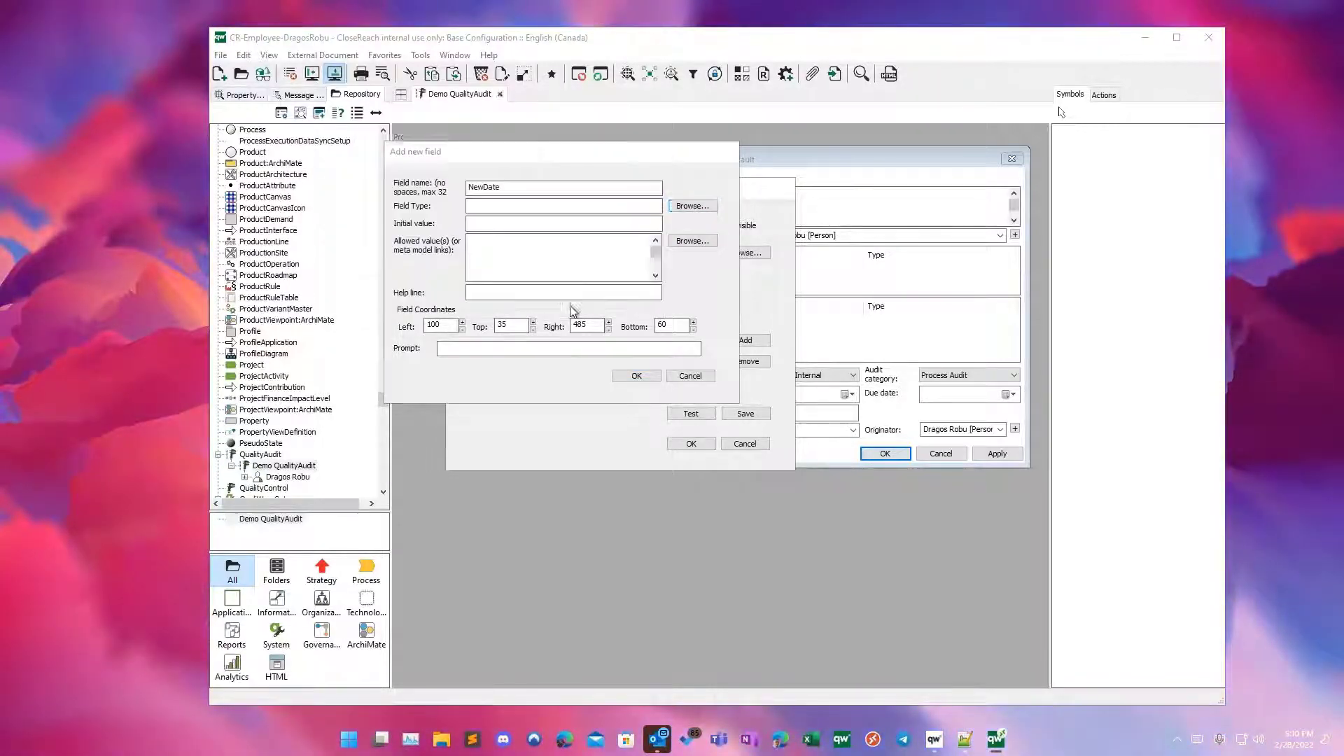
Step: Give the NewDate field the initial value 2022 Feb 02 and the prompt "New Date:", and confirm the field
{"action": "left_click", "coordinate": [483, 224]}
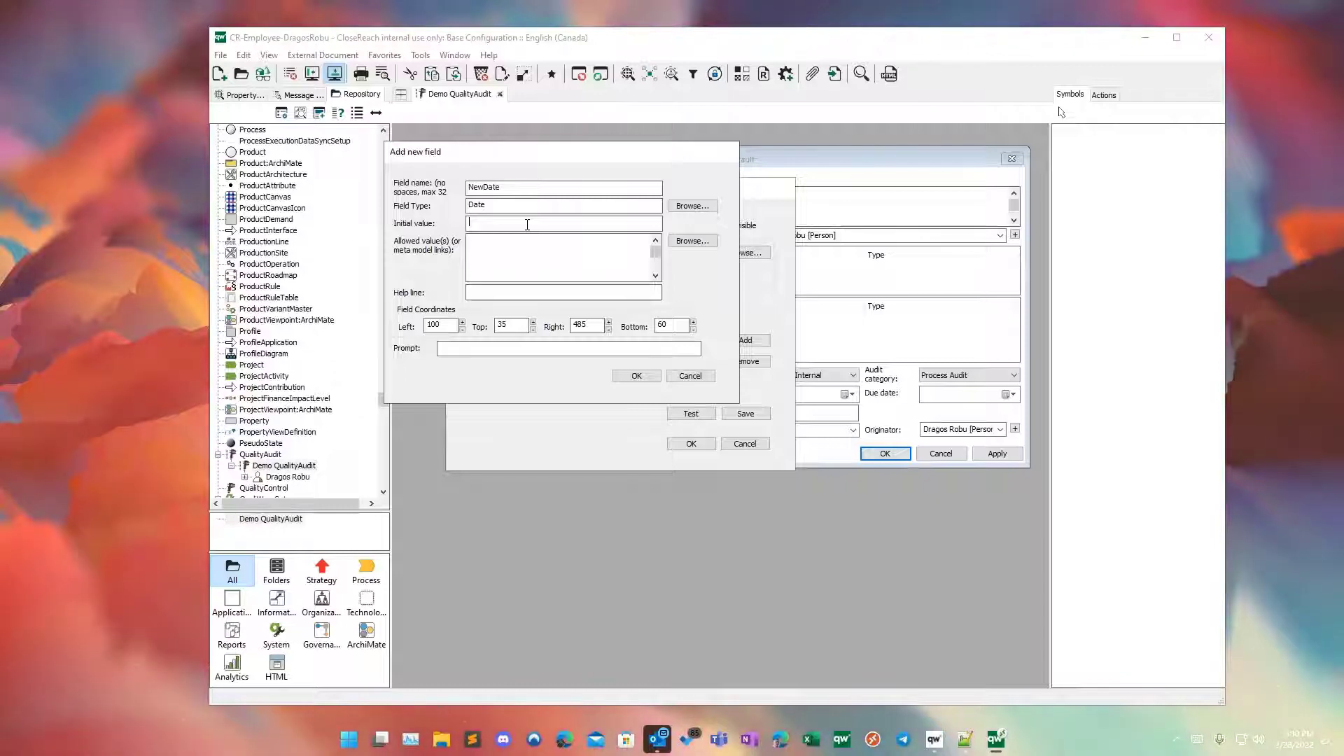
{"action": "type", "text": "2022"}
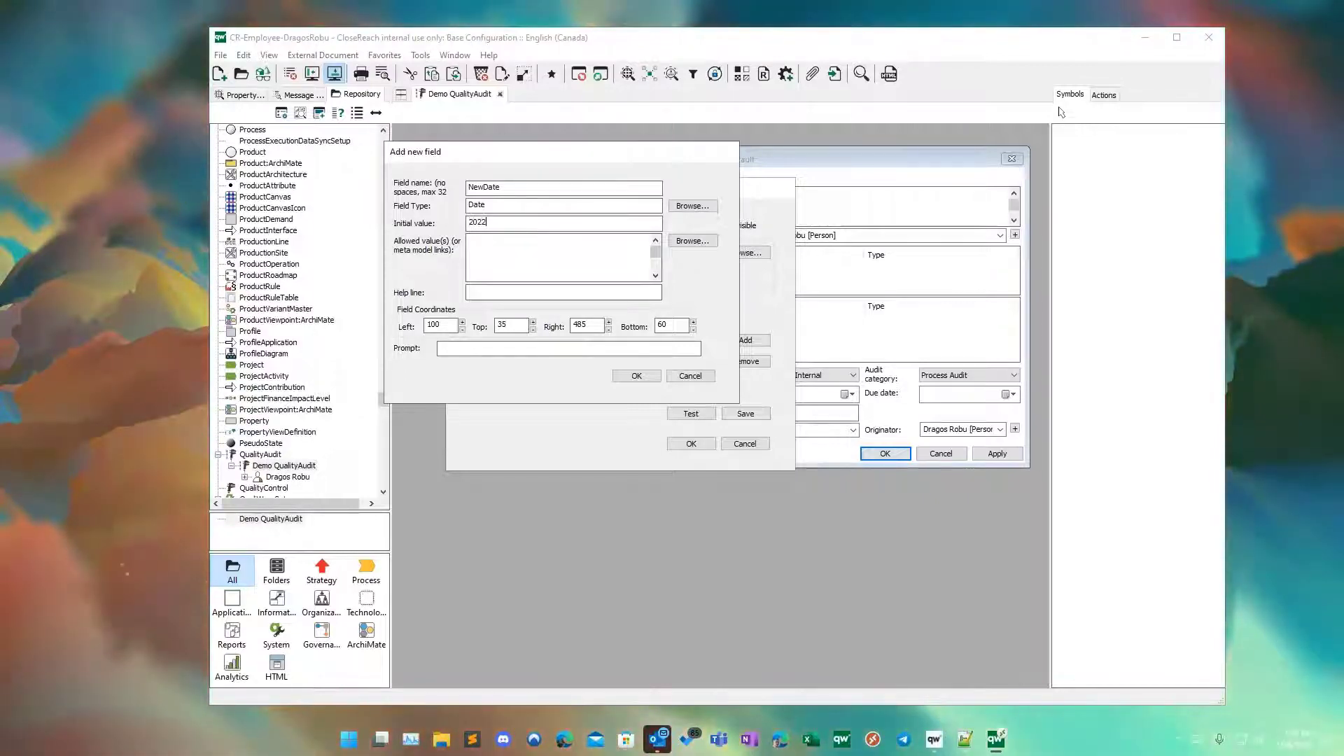
{"action": "type", "text": " Feb 0"}
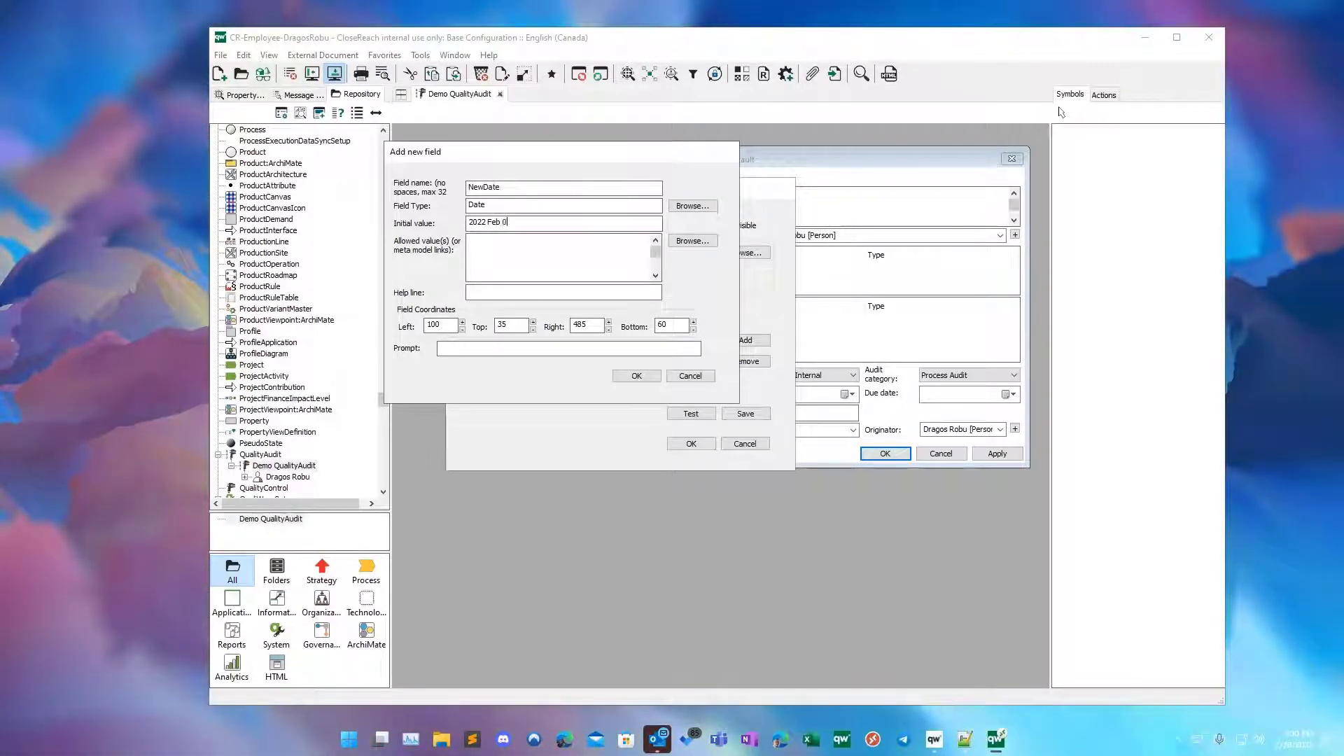
{"action": "type", "text": "2"}
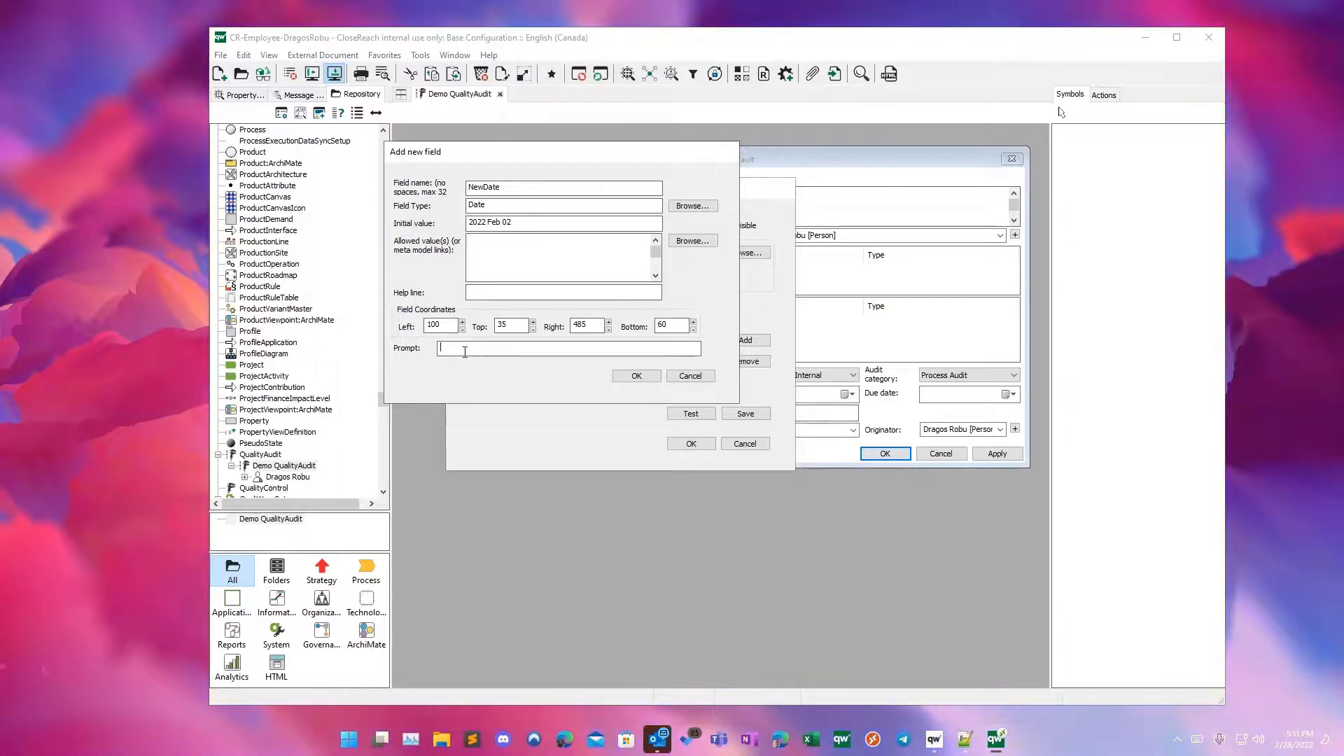
{"action": "type", "text": "New "}
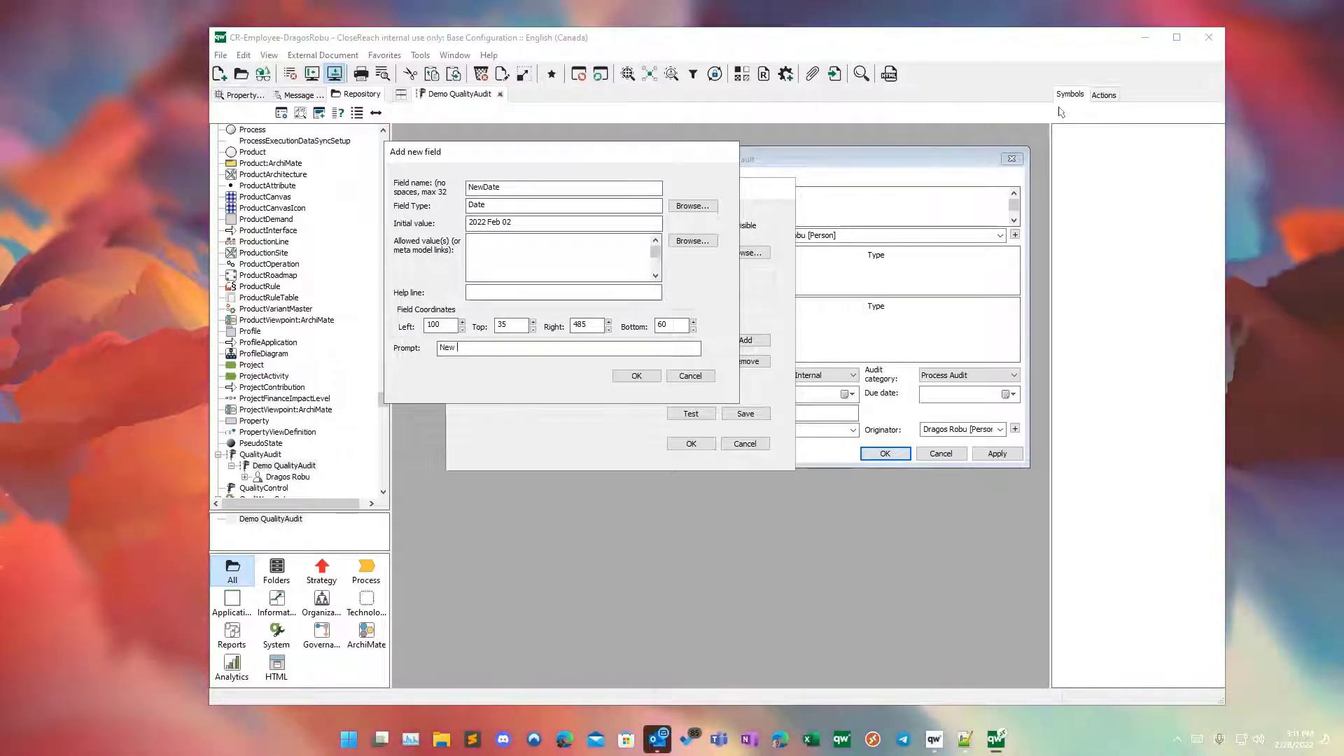
{"action": "type", "text": "Date:"}
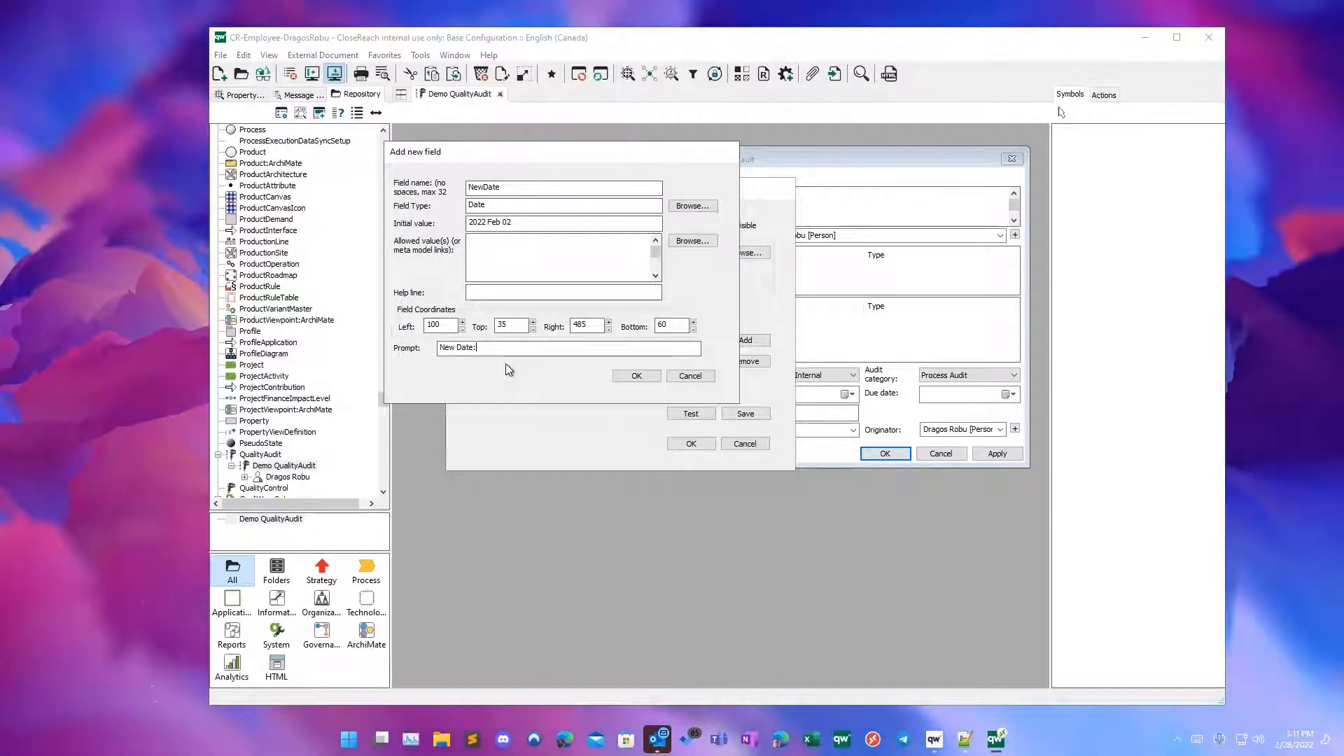
{"action": "left_click", "coordinate": [635, 376]}
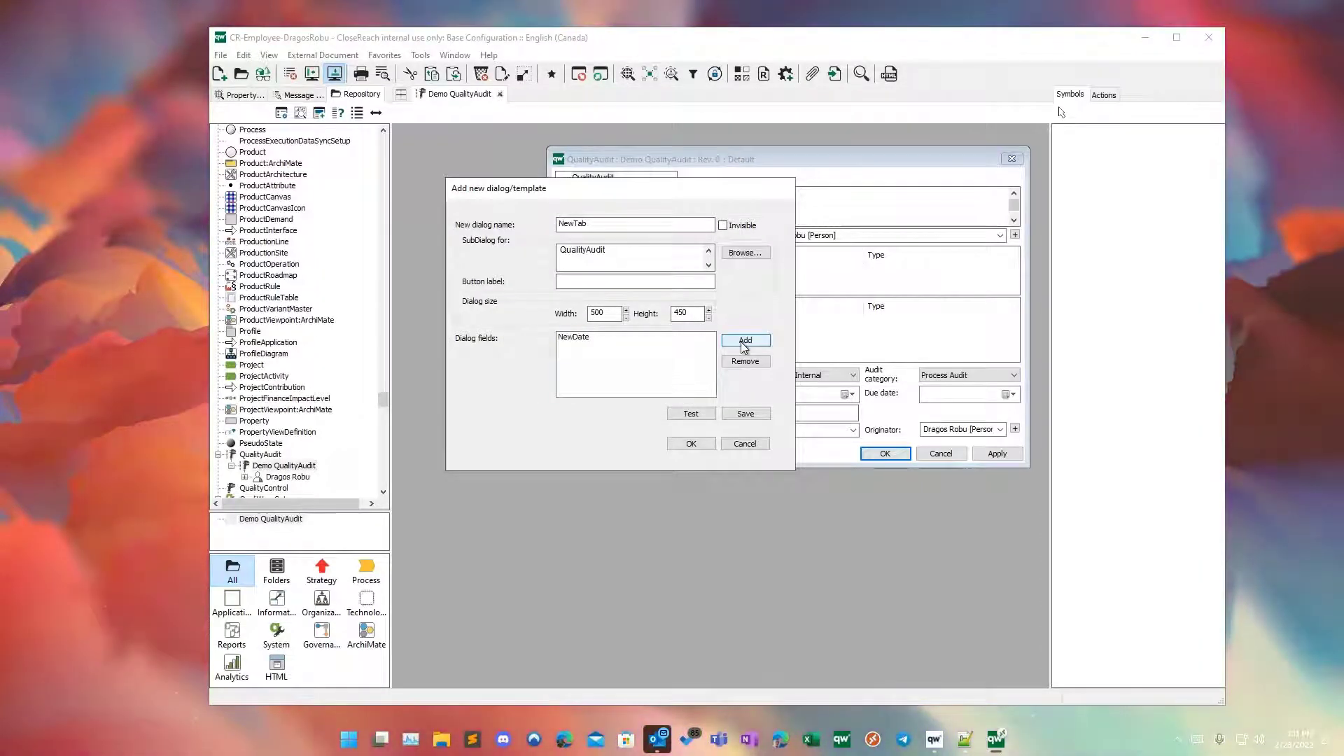
Step: Add another field to the NewTab dialog, naming it NewDescription and choosing MultiLine as its field type
{"action": "left_click", "coordinate": [744, 342]}
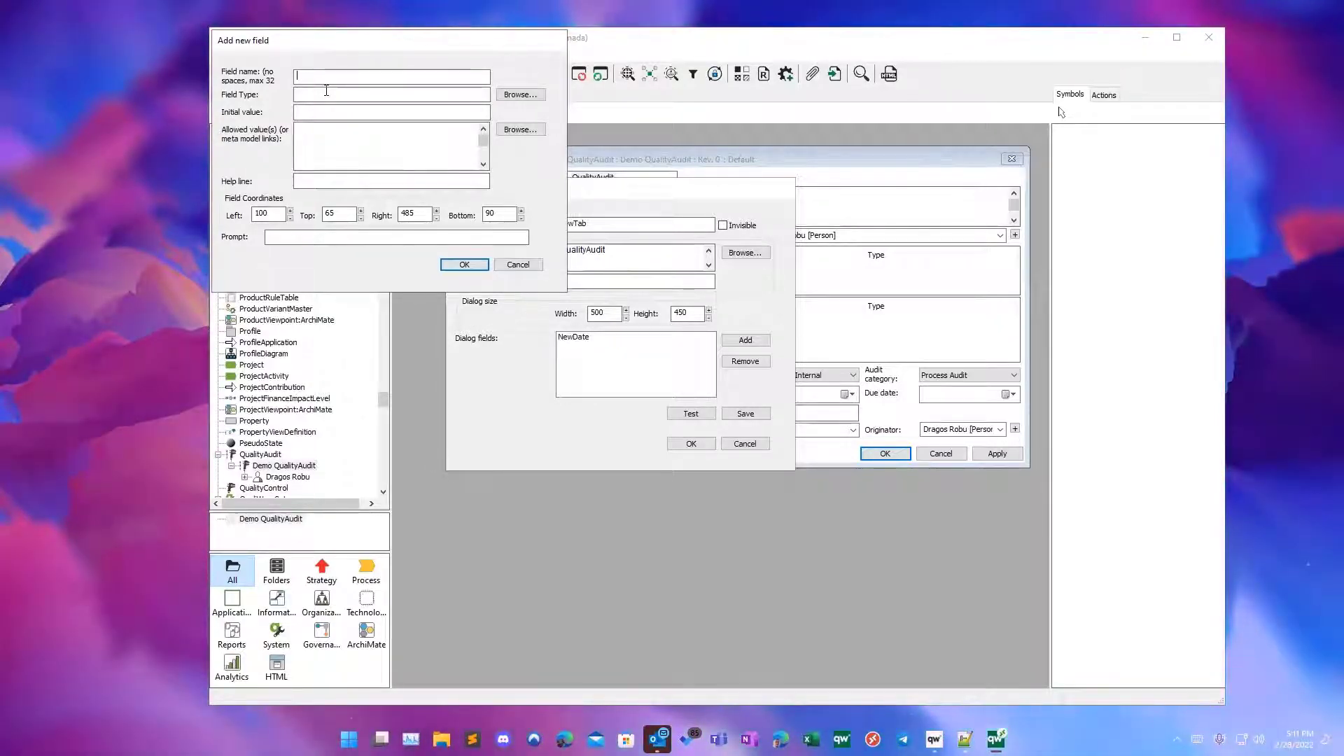
{"action": "type", "text": "NewD"}
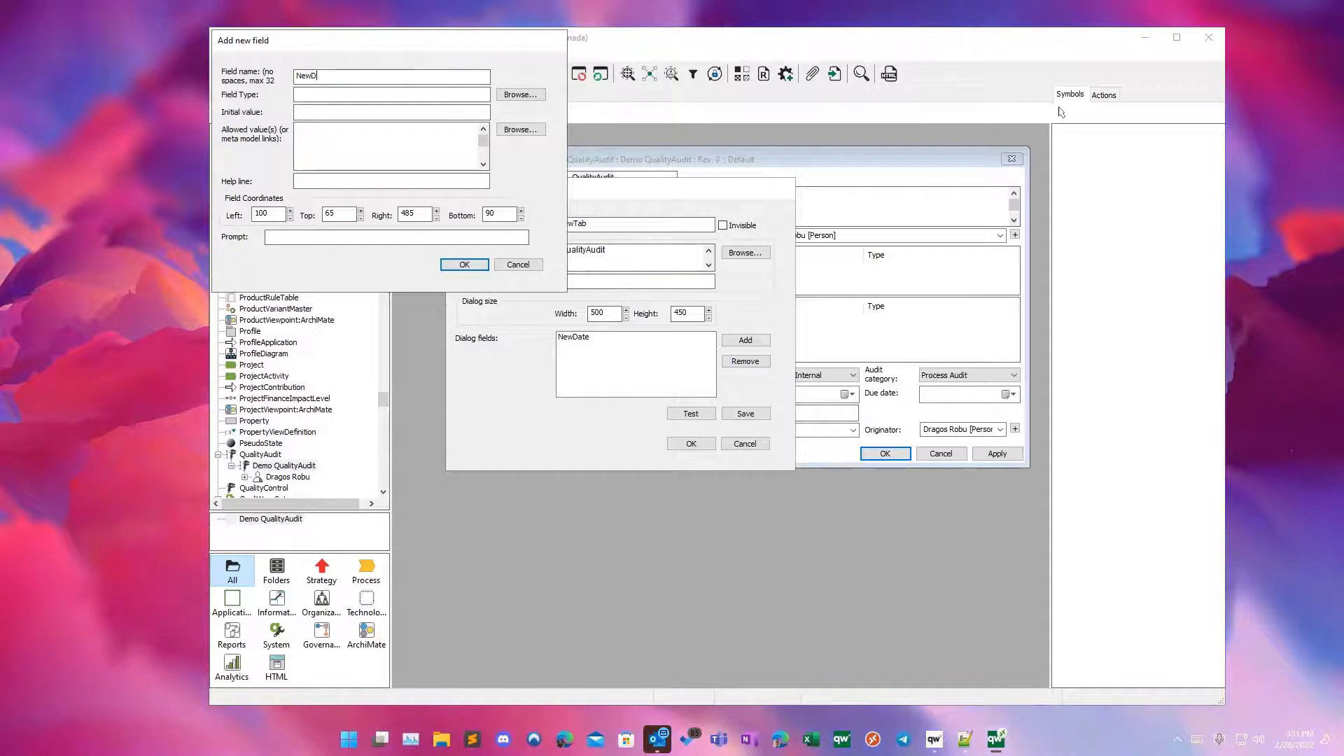
{"action": "type", "text": "escription"}
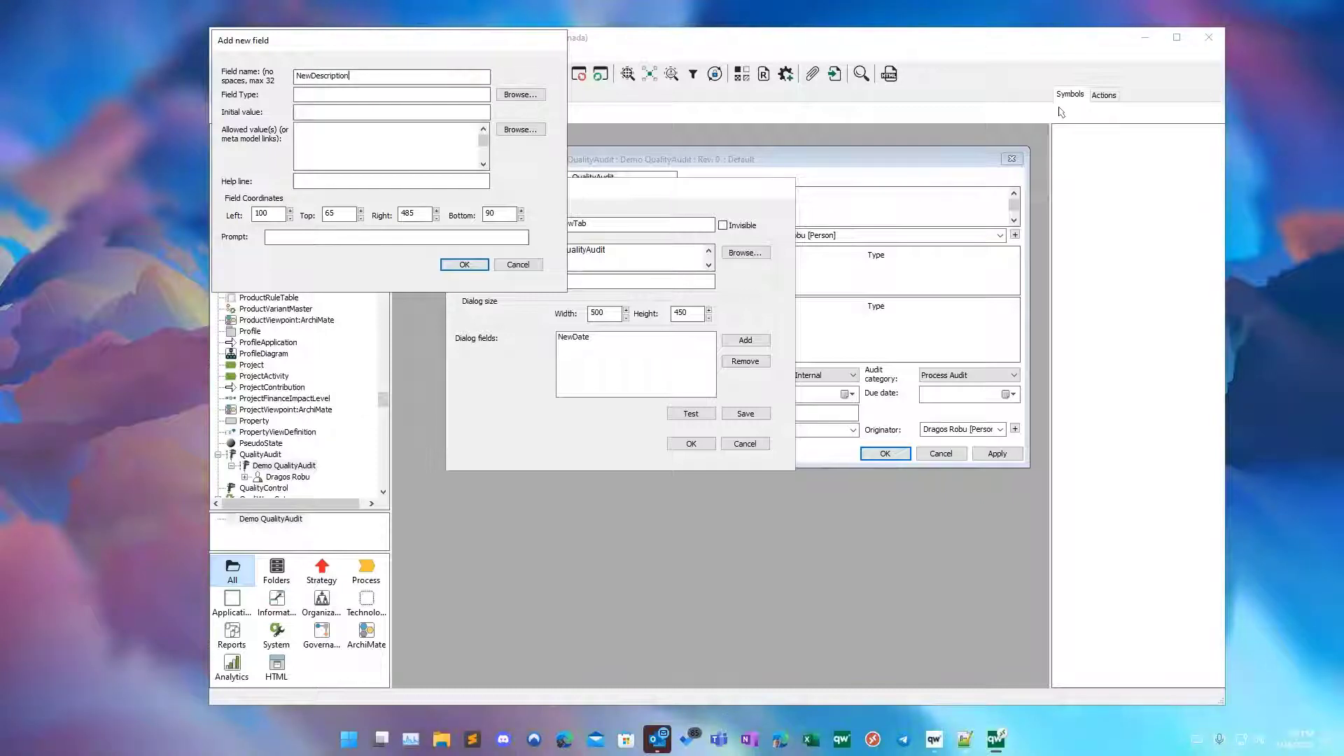
{"action": "left_click", "coordinate": [441, 95]}
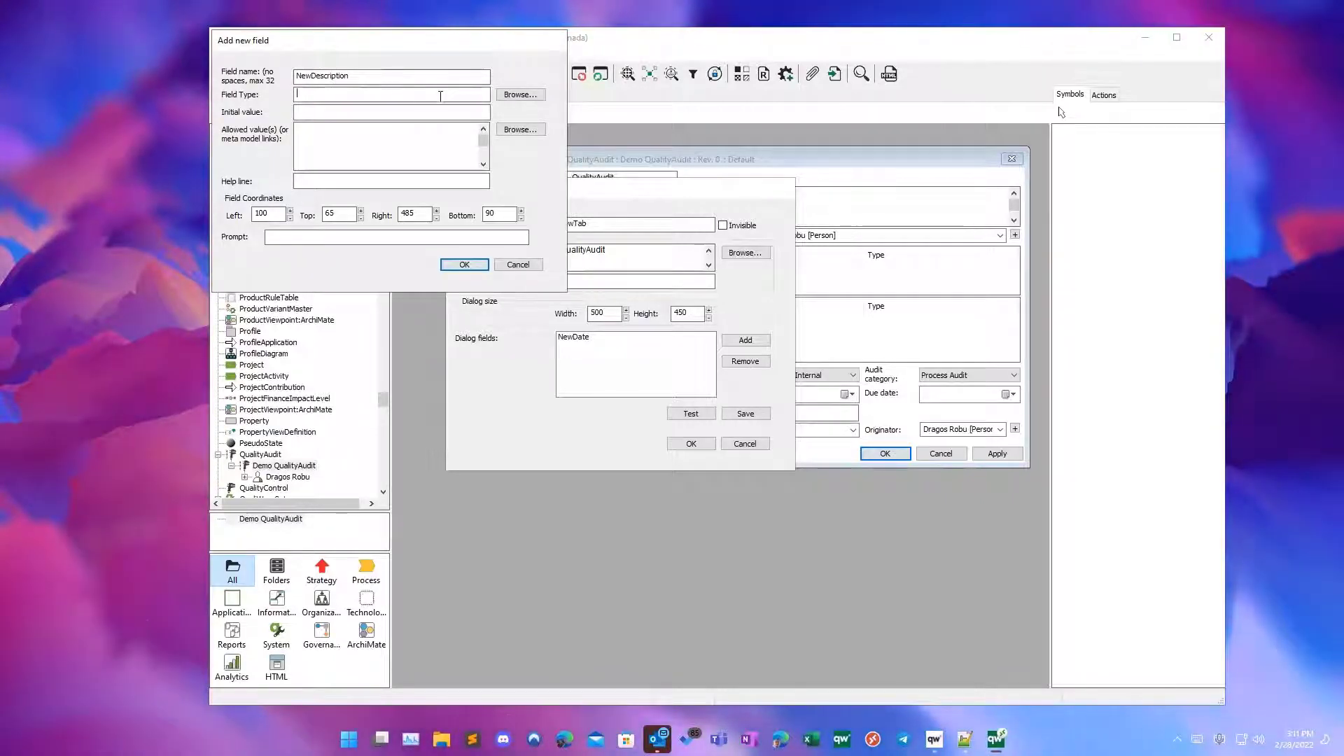
{"action": "left_click", "coordinate": [519, 94]}
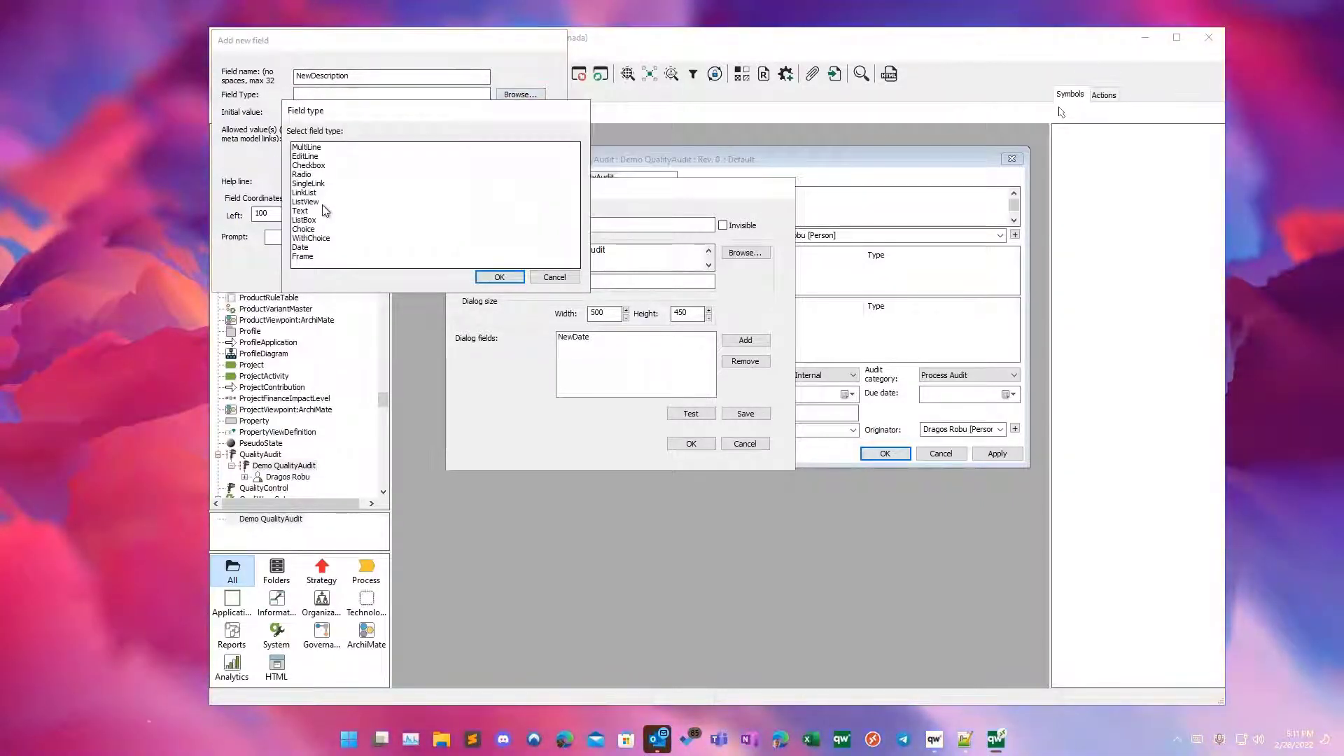
{"action": "double_click", "coordinate": [314, 148]}
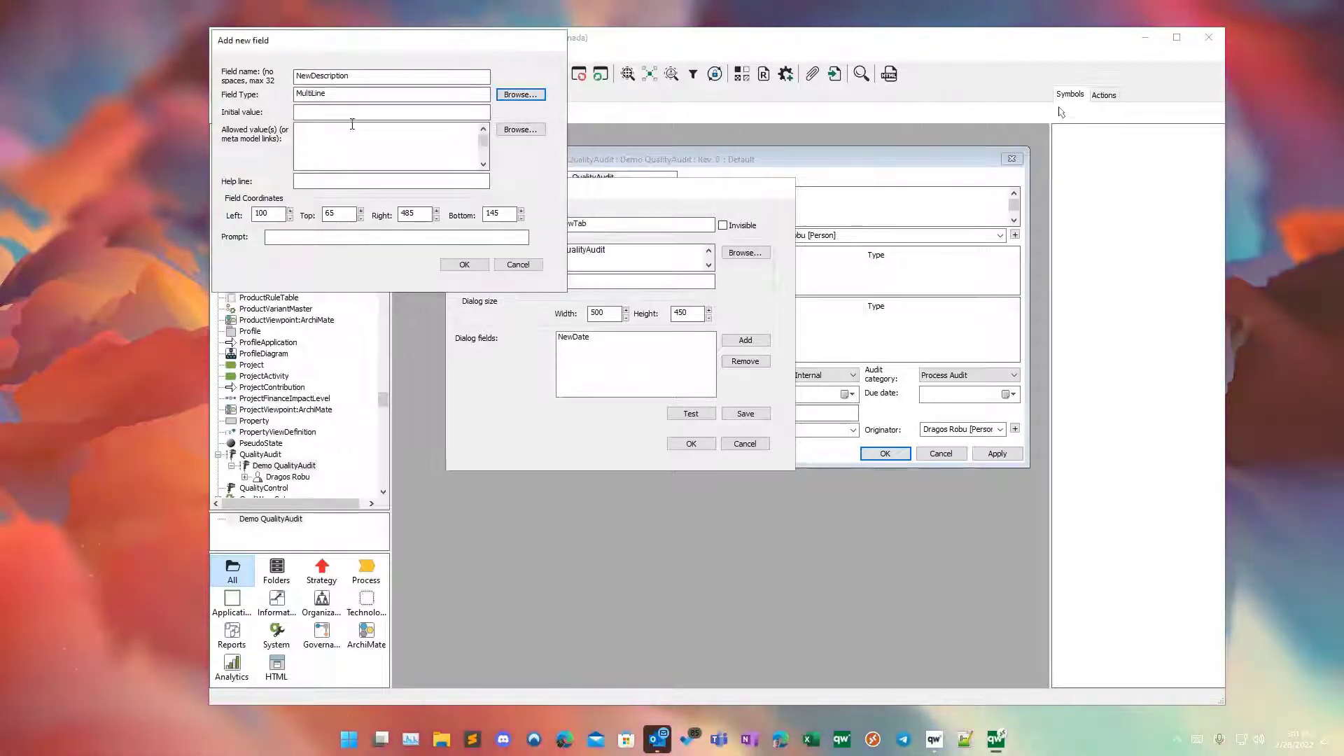
Step: Give the NewDescription field the prompt "New Description:" and confirm the field
{"action": "double_click", "coordinate": [363, 96]}
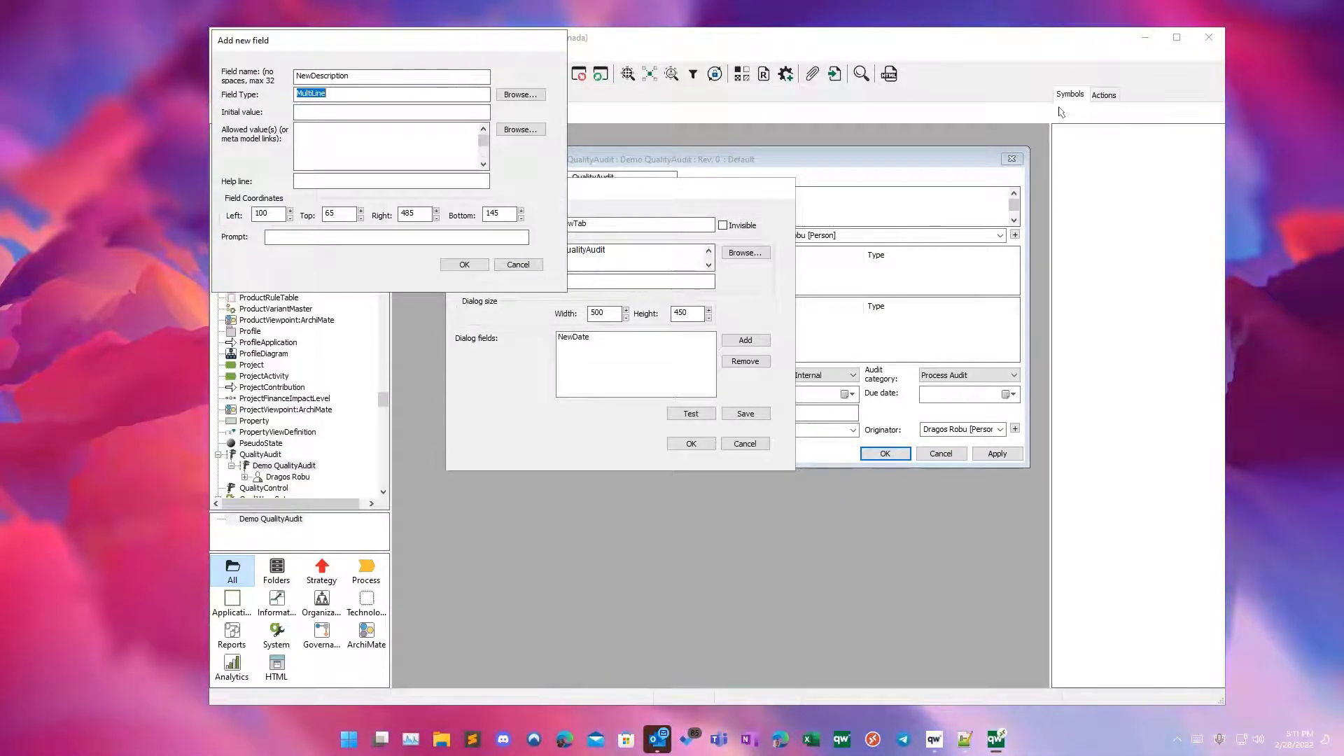
{"action": "left_click", "coordinate": [342, 113]}
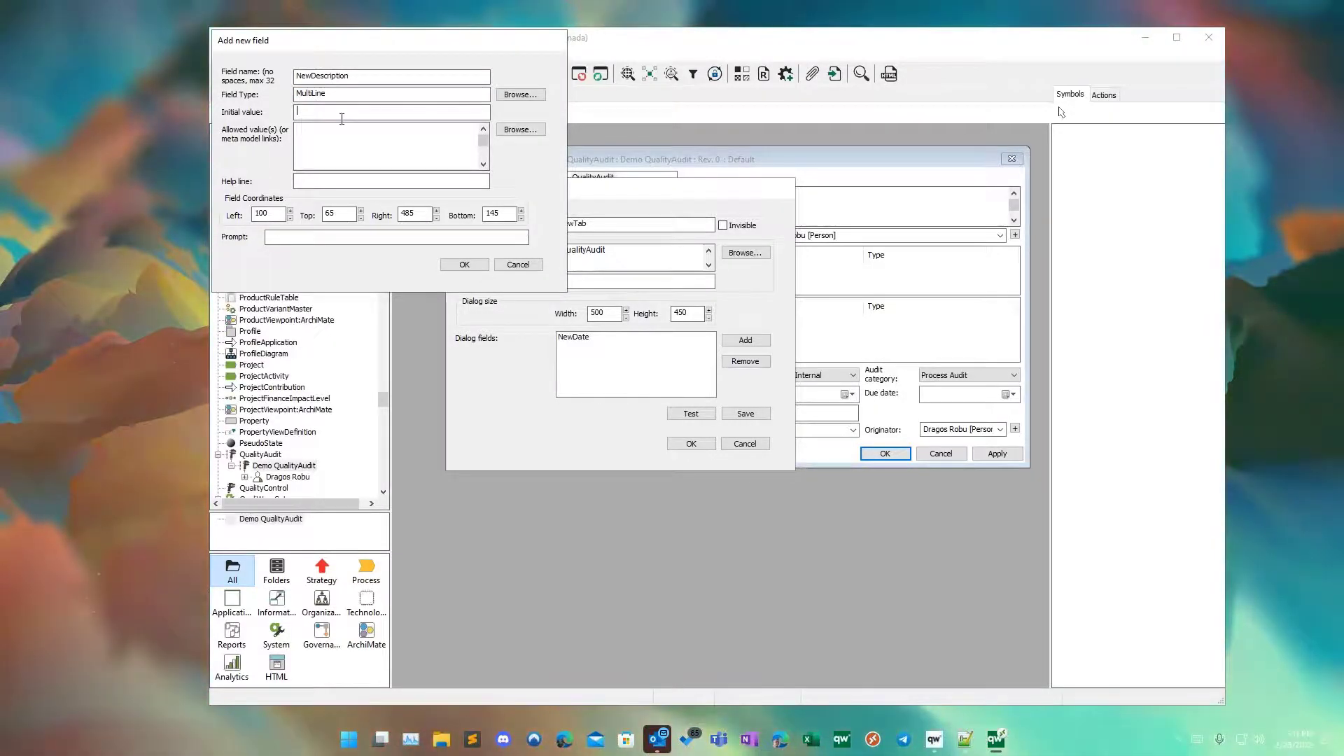
{"action": "left_click", "coordinate": [343, 154]}
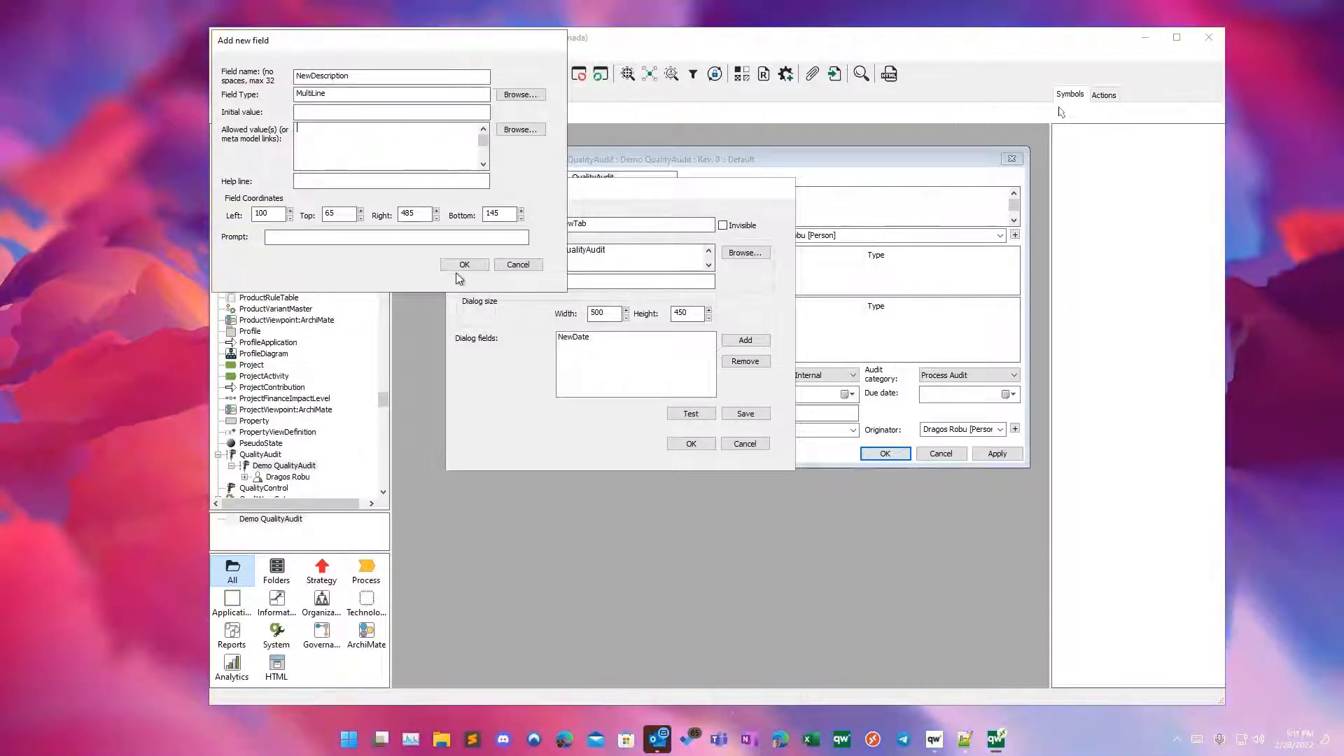
{"action": "left_click", "coordinate": [426, 235]}
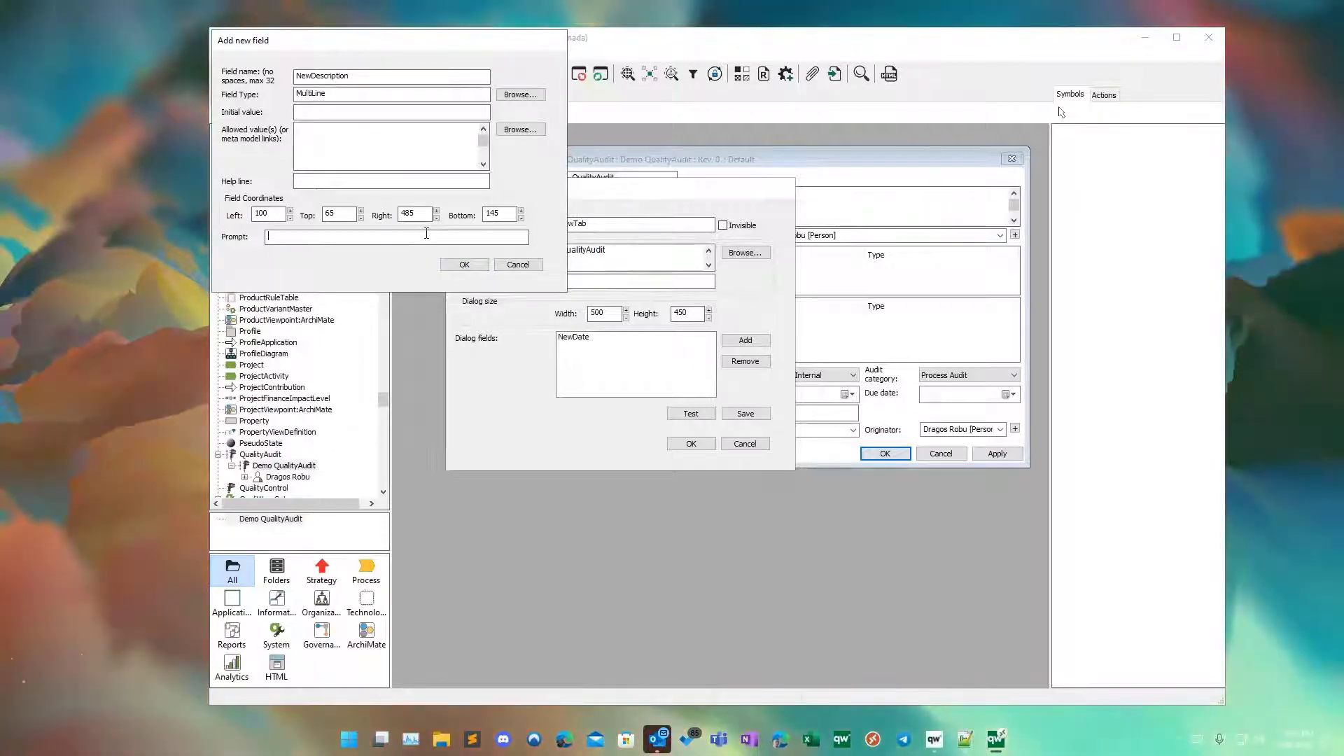
{"action": "type", "text": "New Description:"}
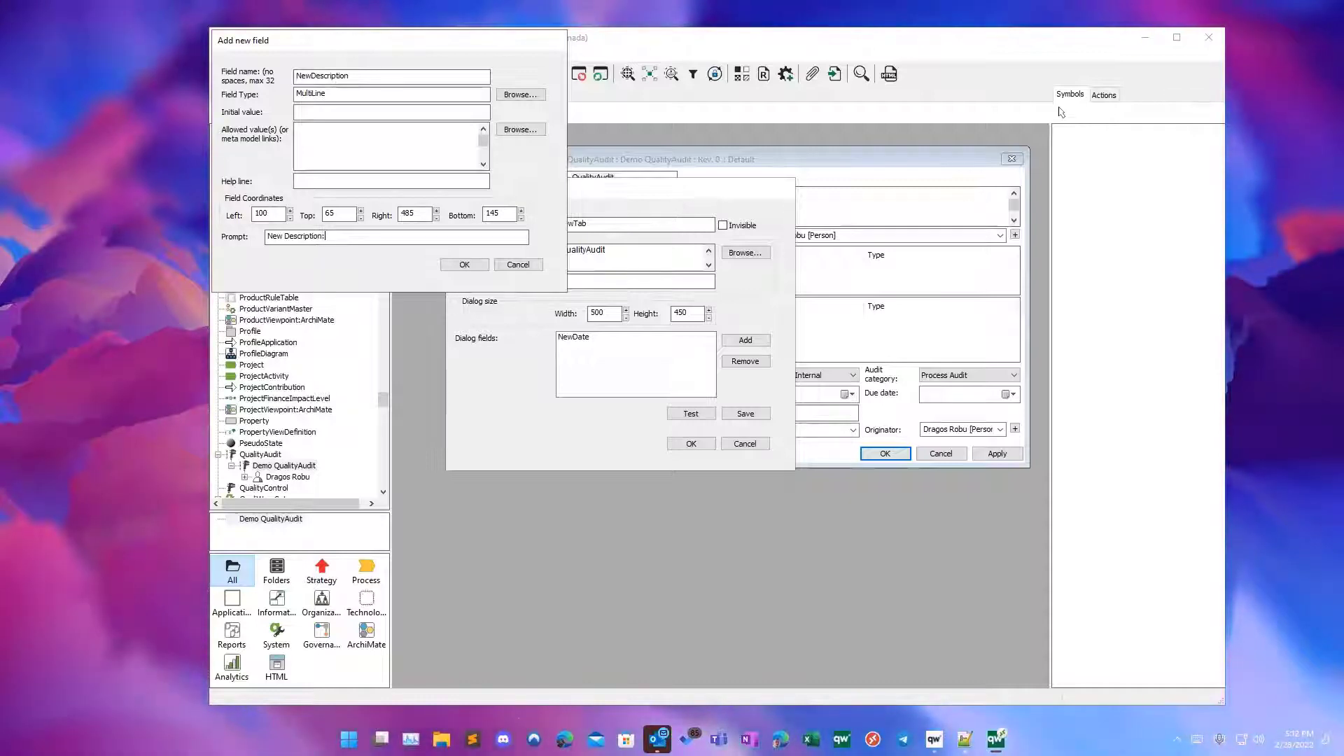
{"action": "left_click", "coordinate": [464, 264]}
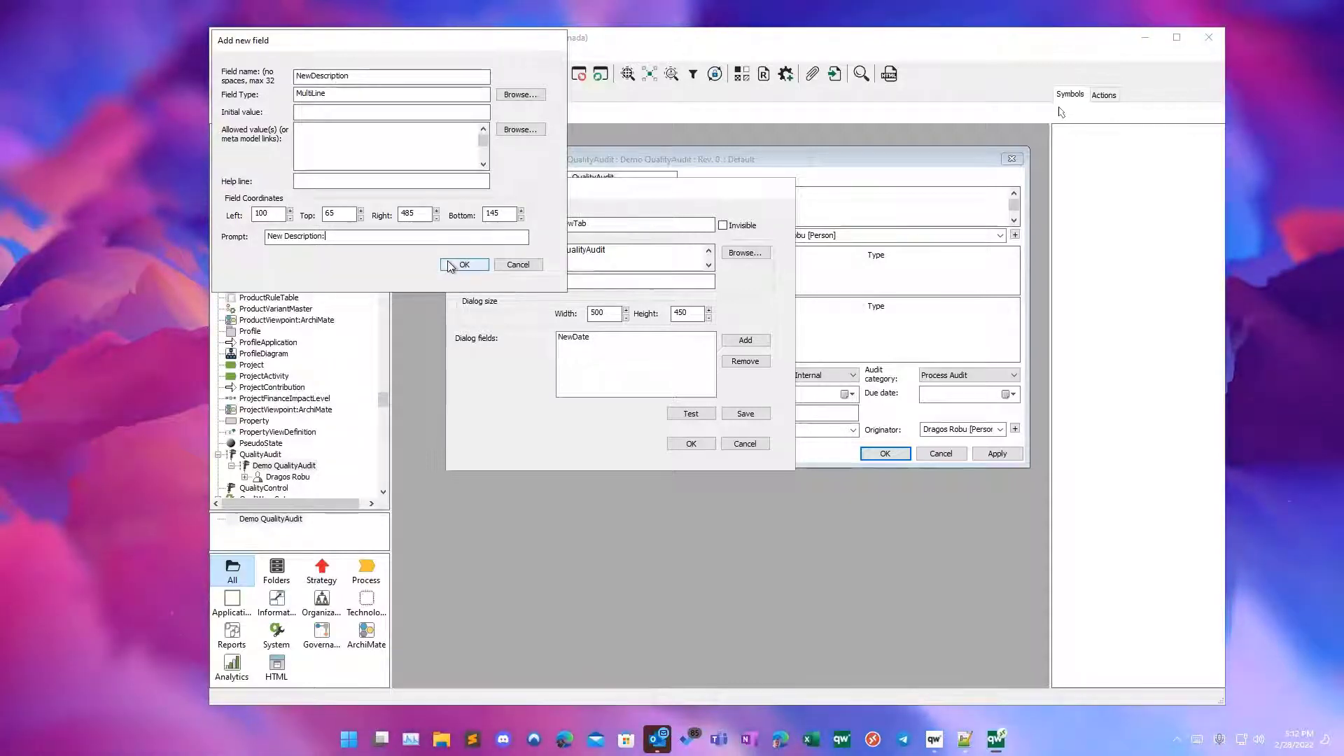
Step: Add a third field to the NewTab dialog, naming it NewPersons and choosing SingleLink as its field type
{"action": "left_click", "coordinate": [753, 342]}
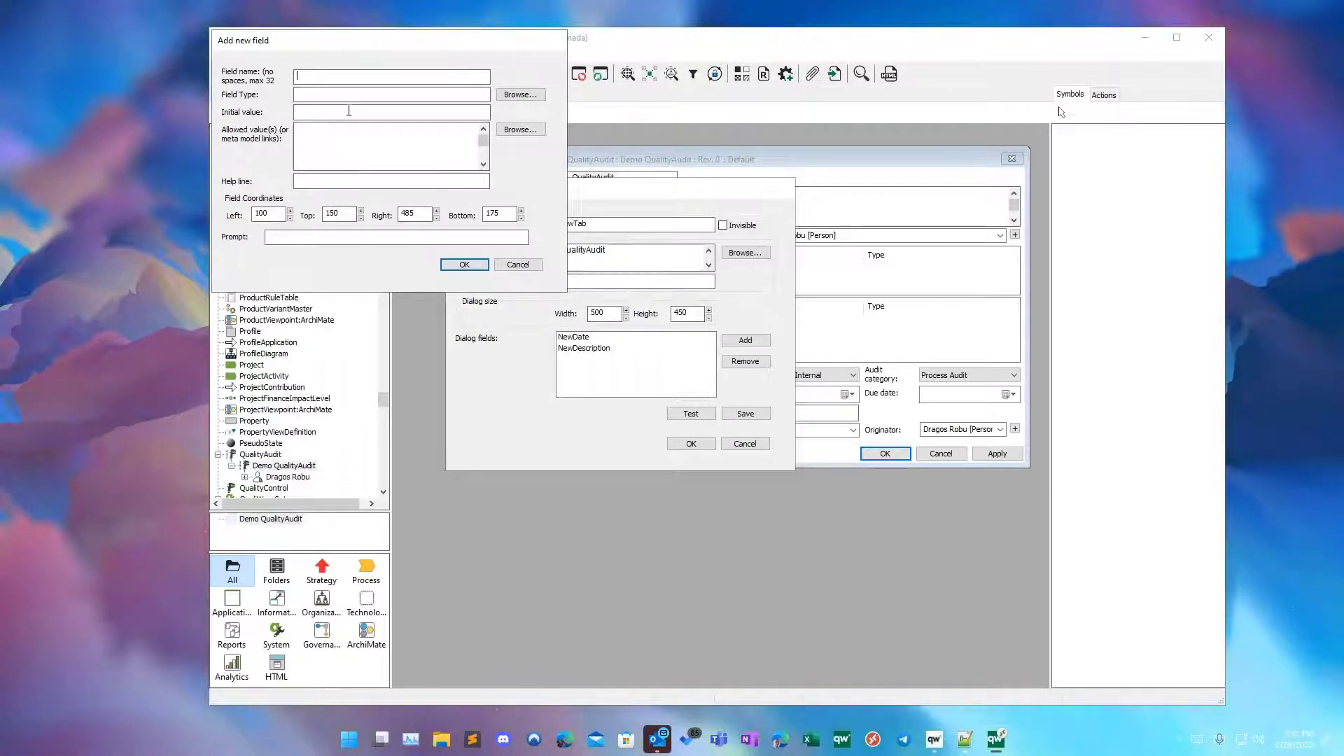
{"action": "type", "text": "N"}
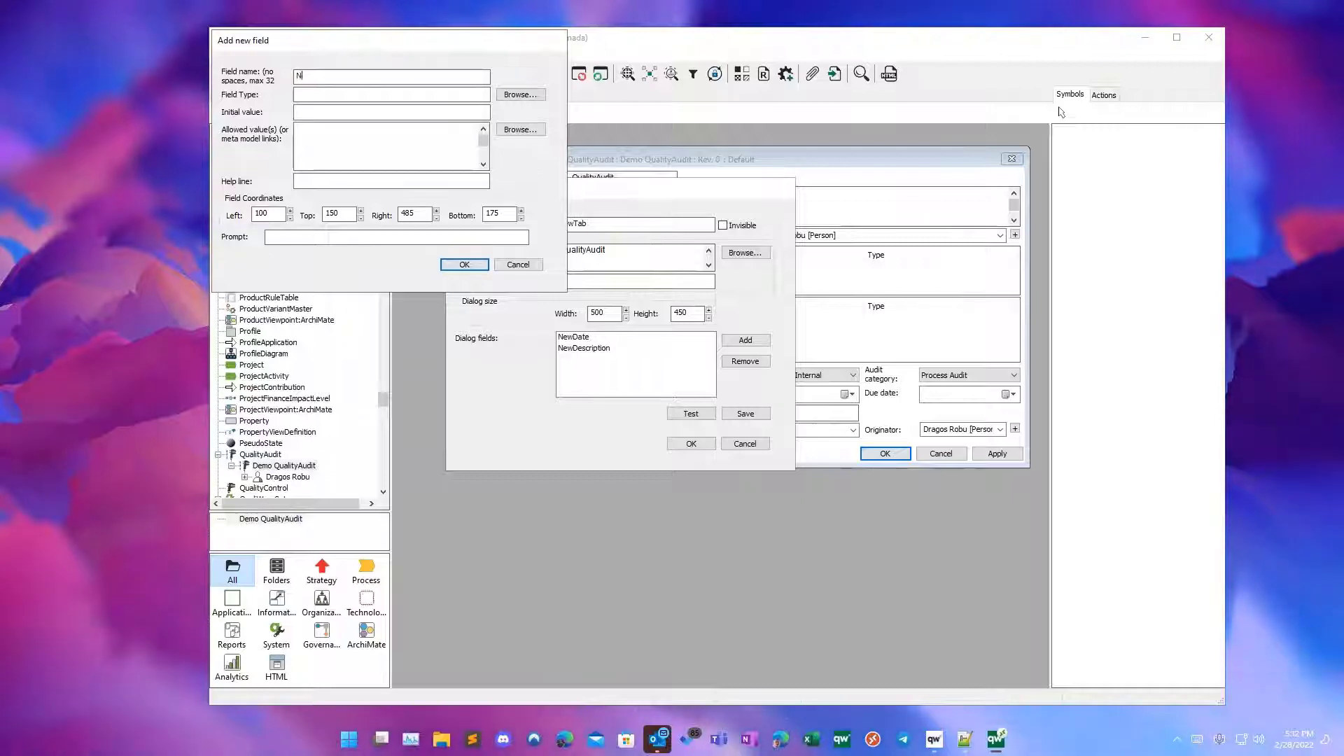
{"action": "type", "text": "ewPersons"}
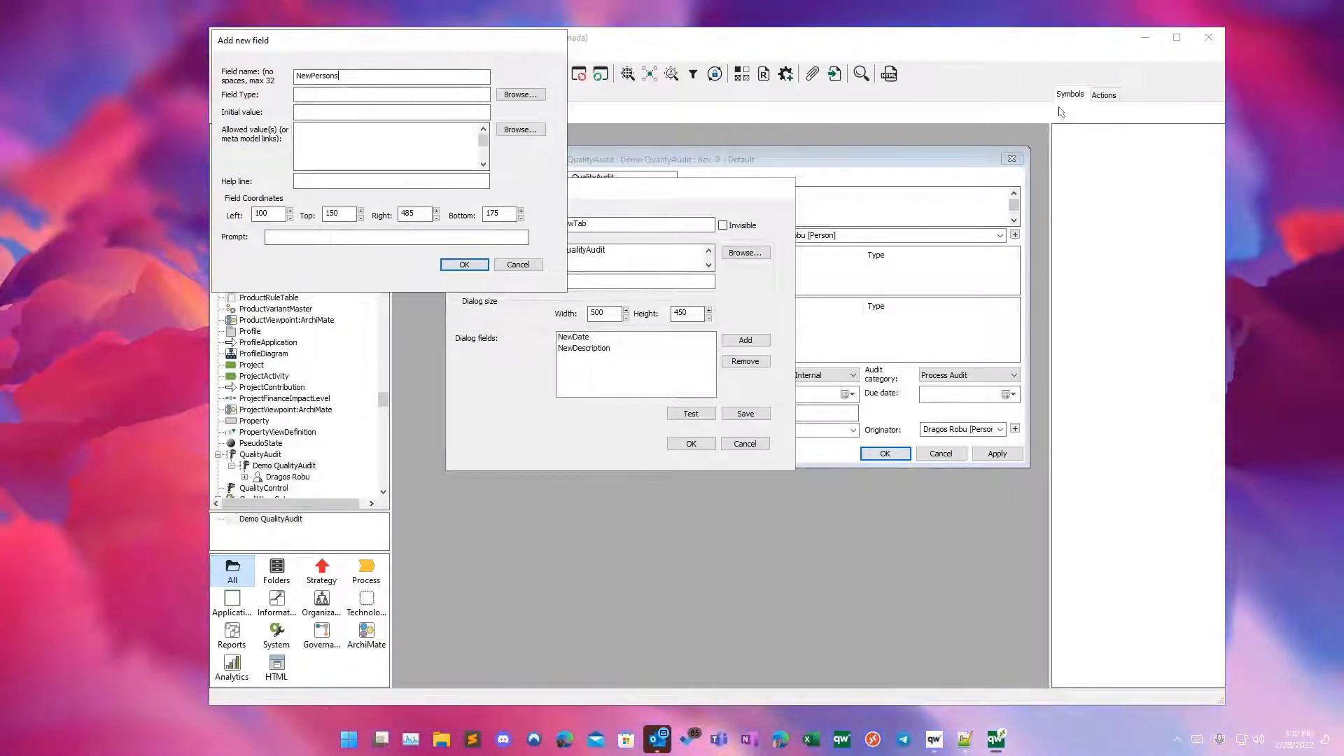
{"action": "left_click", "coordinate": [369, 95]}
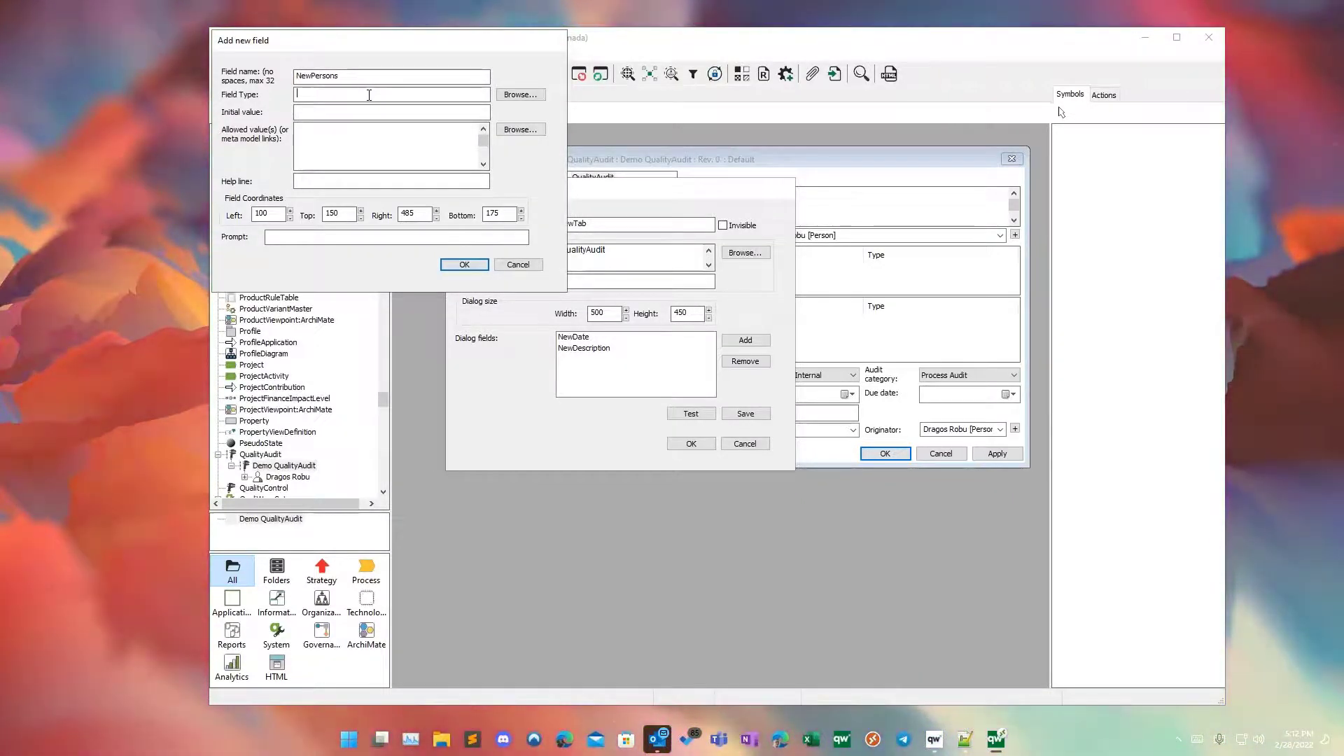
{"action": "left_click", "coordinate": [516, 98]}
{"action": "double_click", "coordinate": [322, 184]}
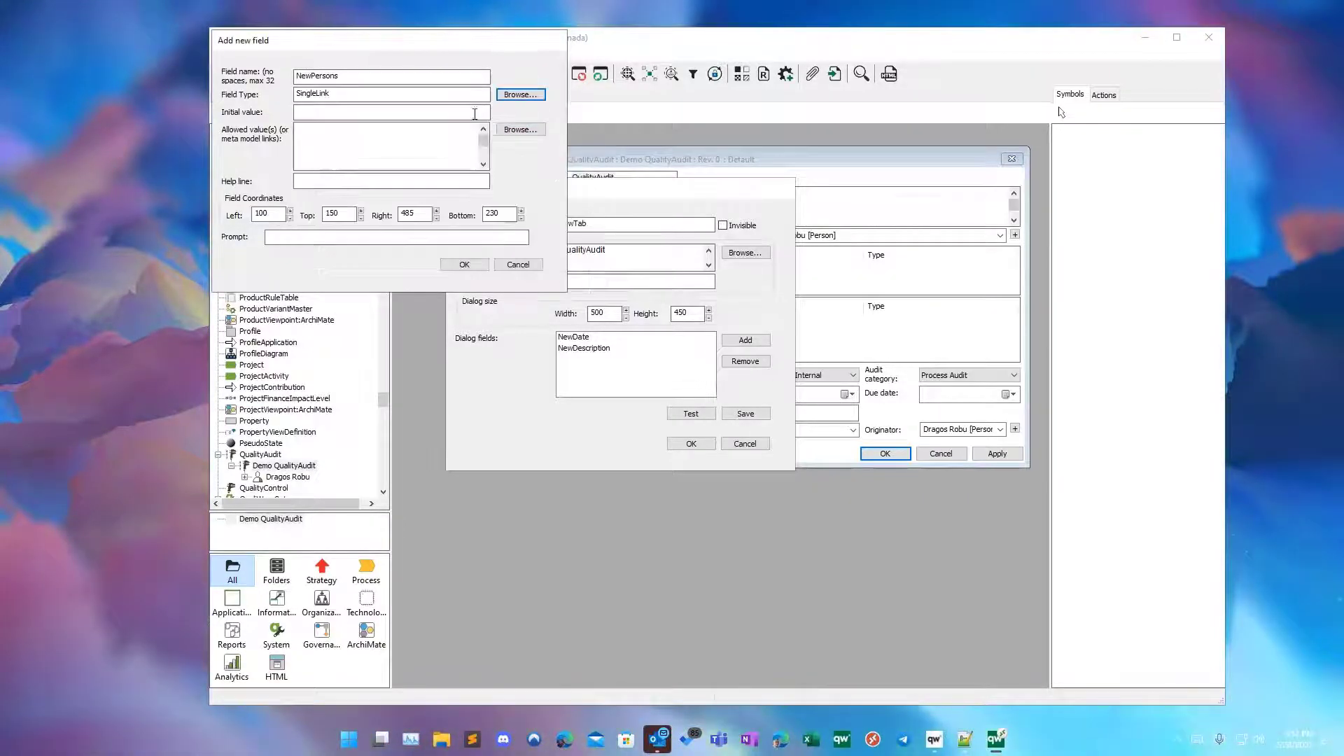
{"action": "left_click", "coordinate": [520, 94]}
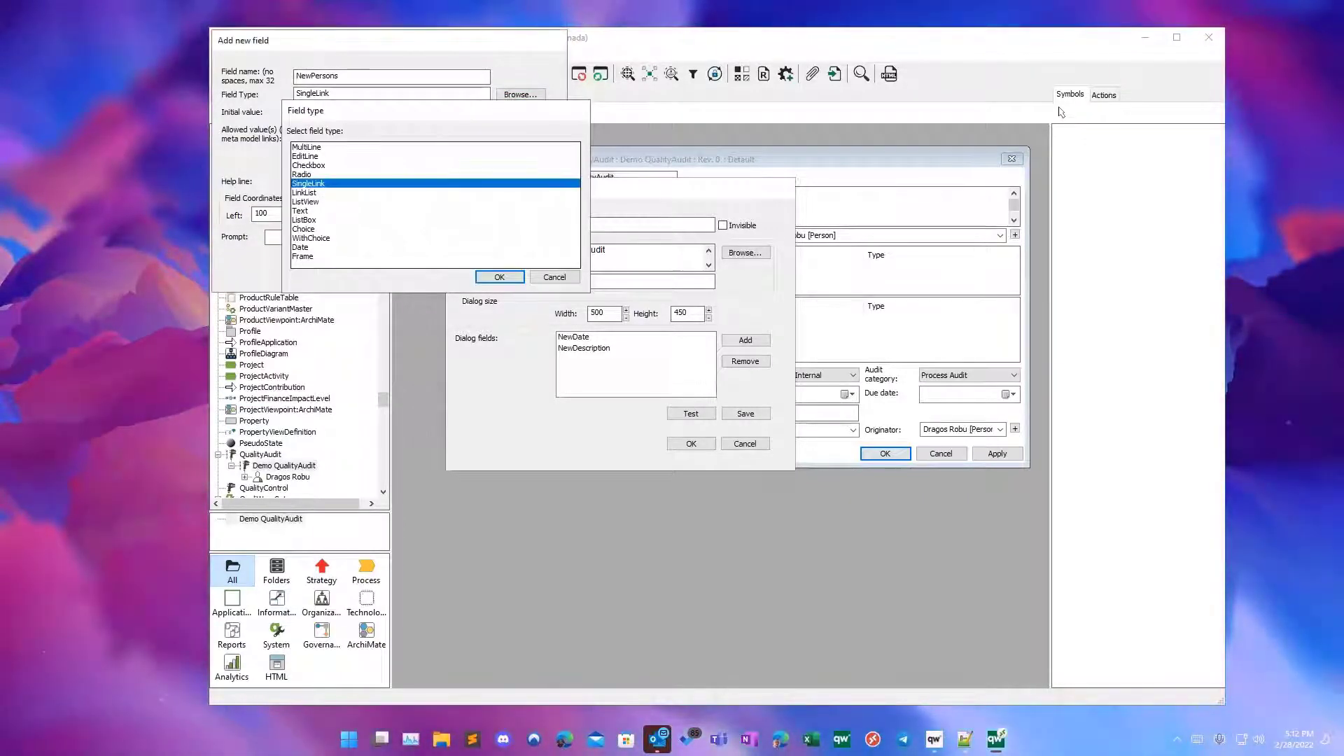
{"action": "double_click", "coordinate": [324, 184]}
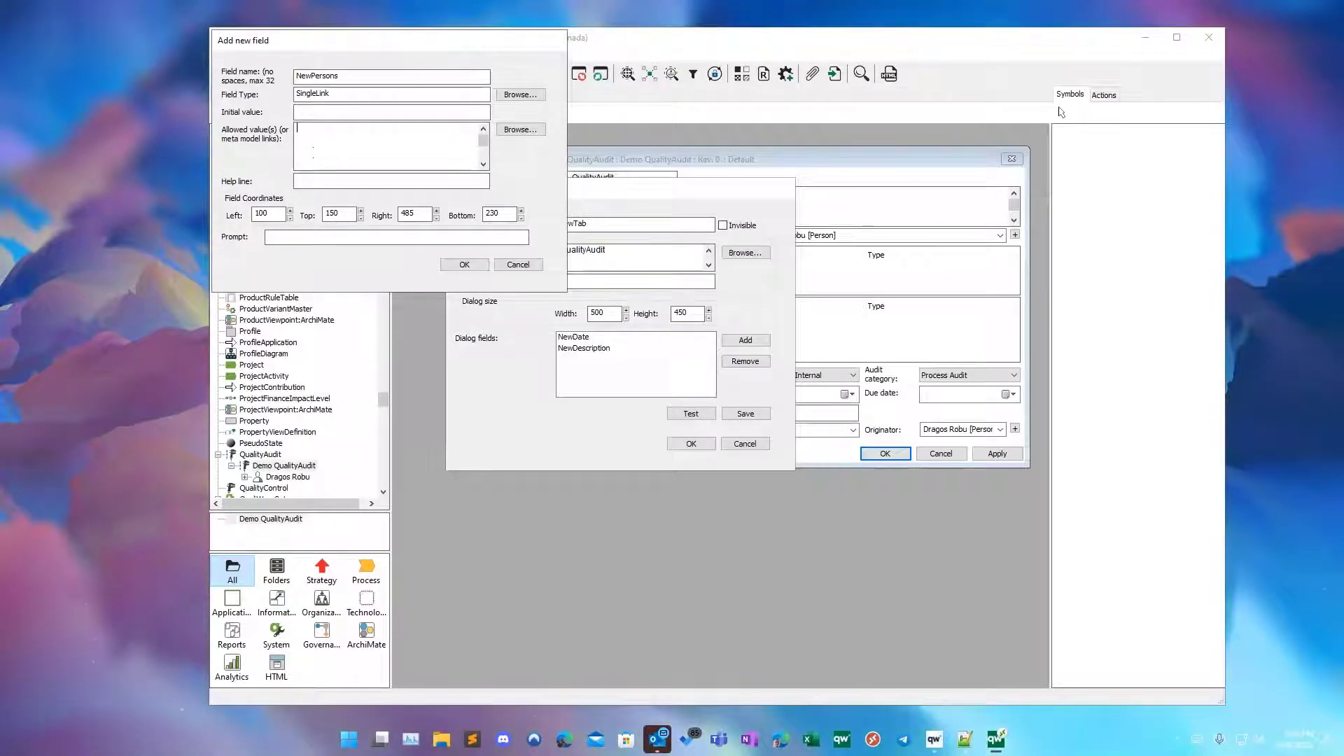
Step: Set the NewPersons field's allowed value to Person and its prompt to "New Person:", and confirm the field
{"action": "type", "text": "Perso"}
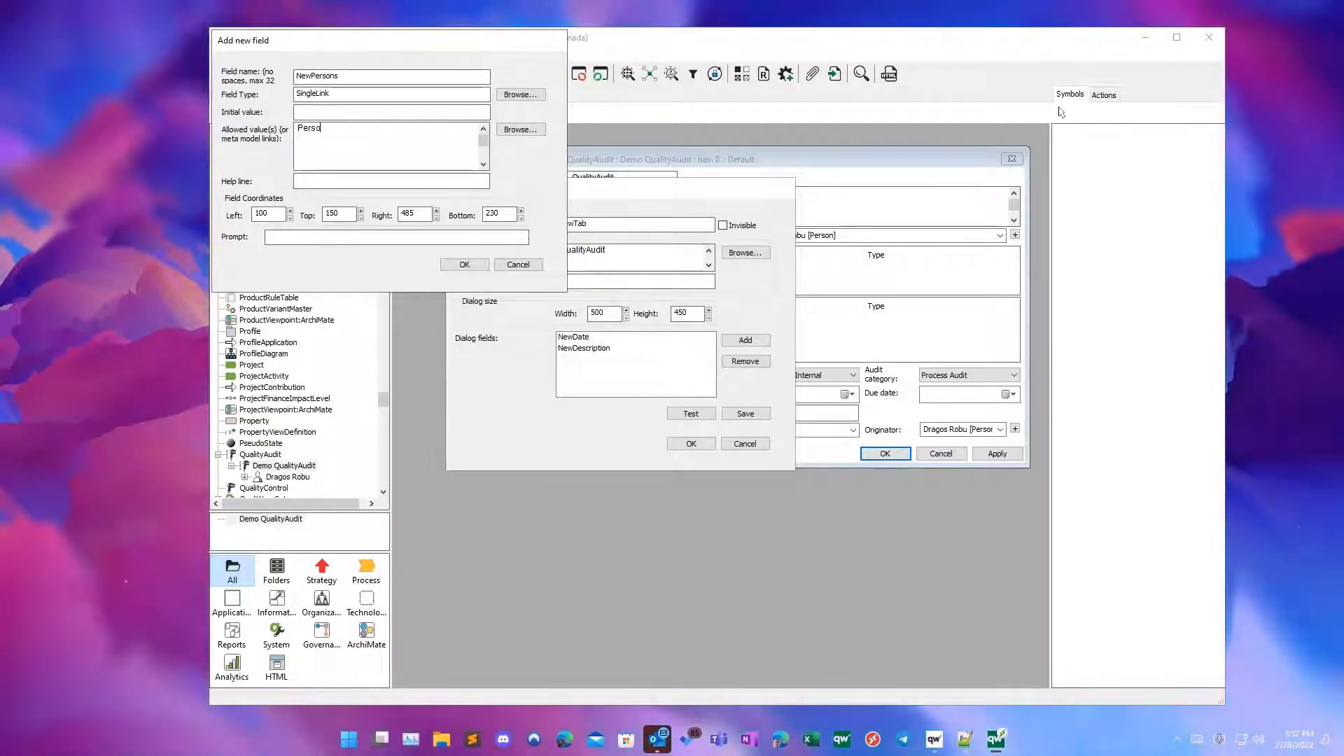
{"action": "type", "text": "n"}
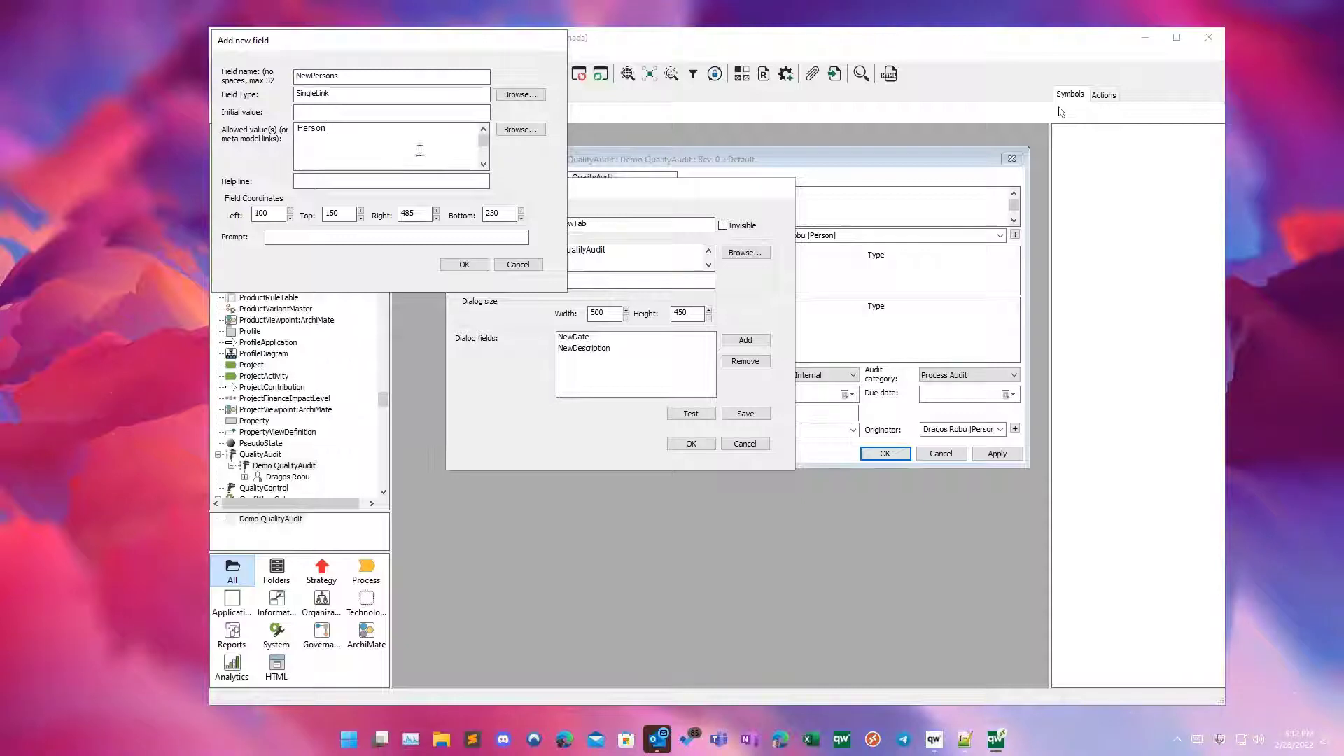
{"action": "left_click", "coordinate": [363, 237]}
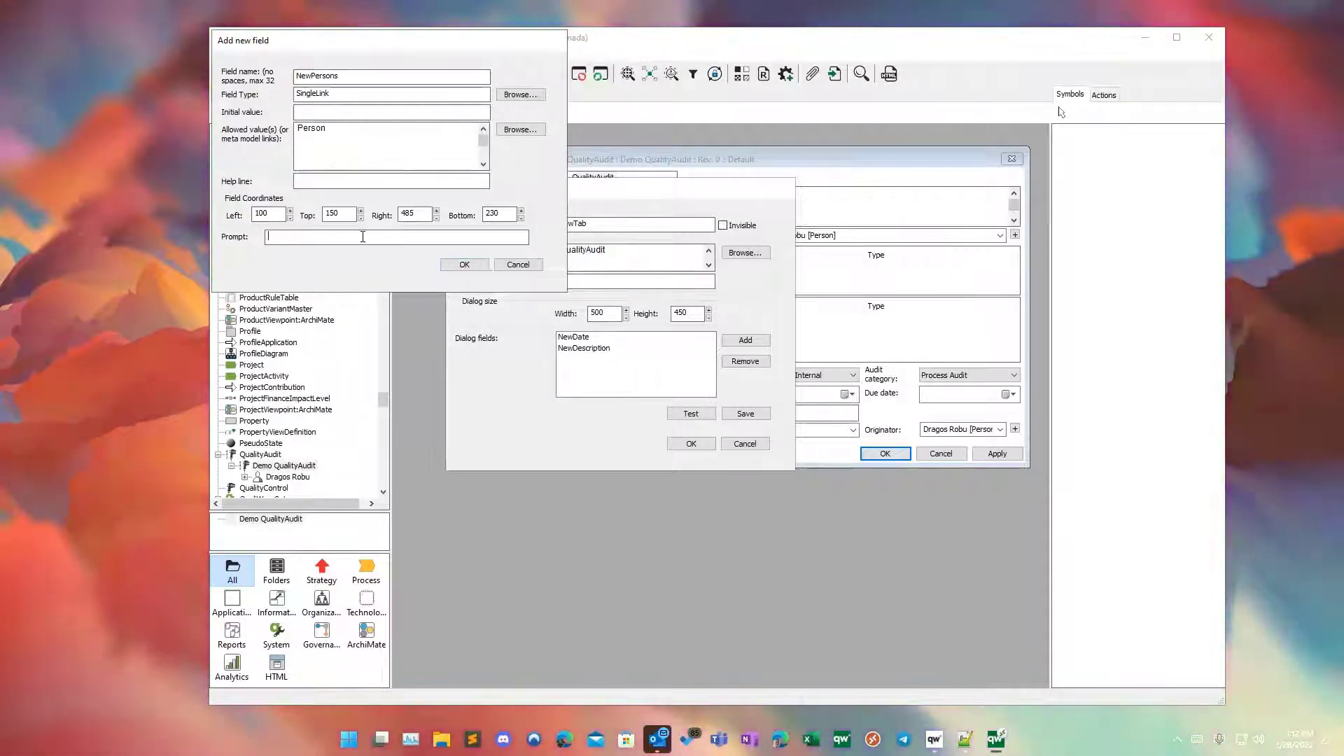
{"action": "type", "text": "New Pe"}
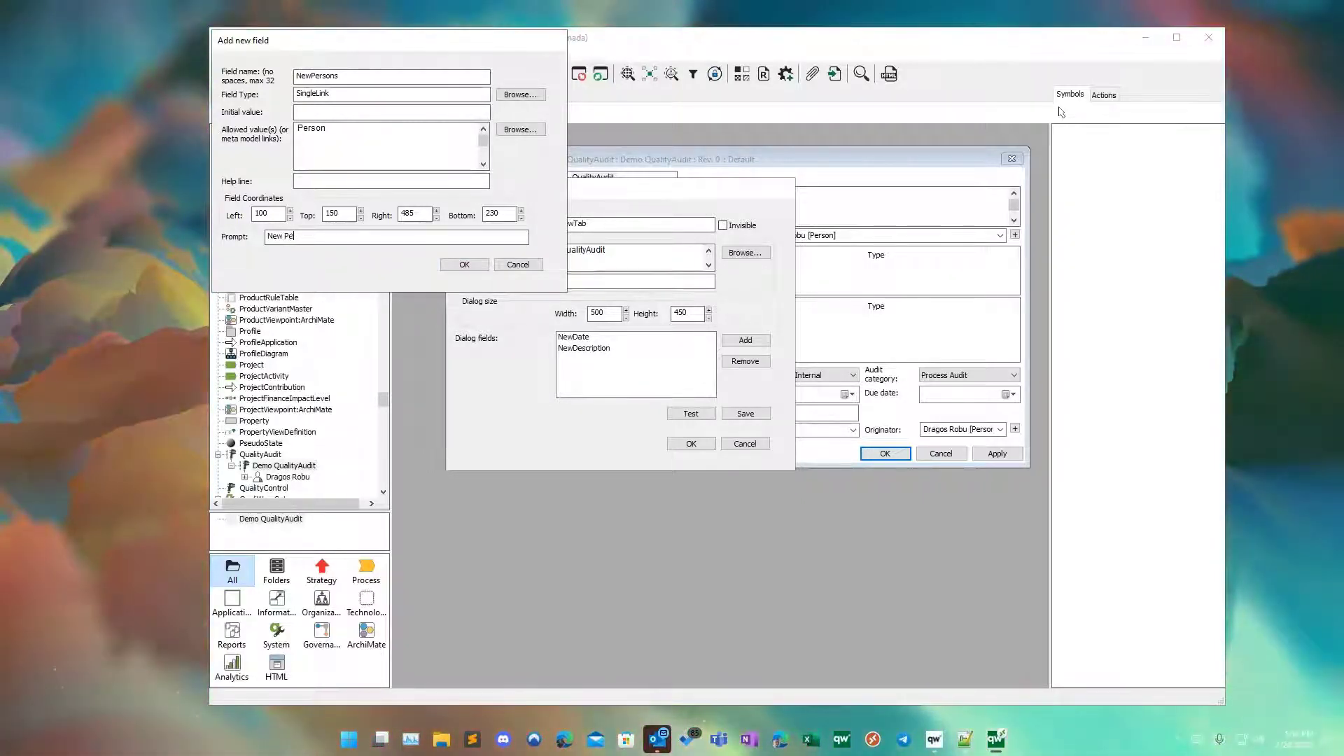
{"action": "type", "text": "rson:"}
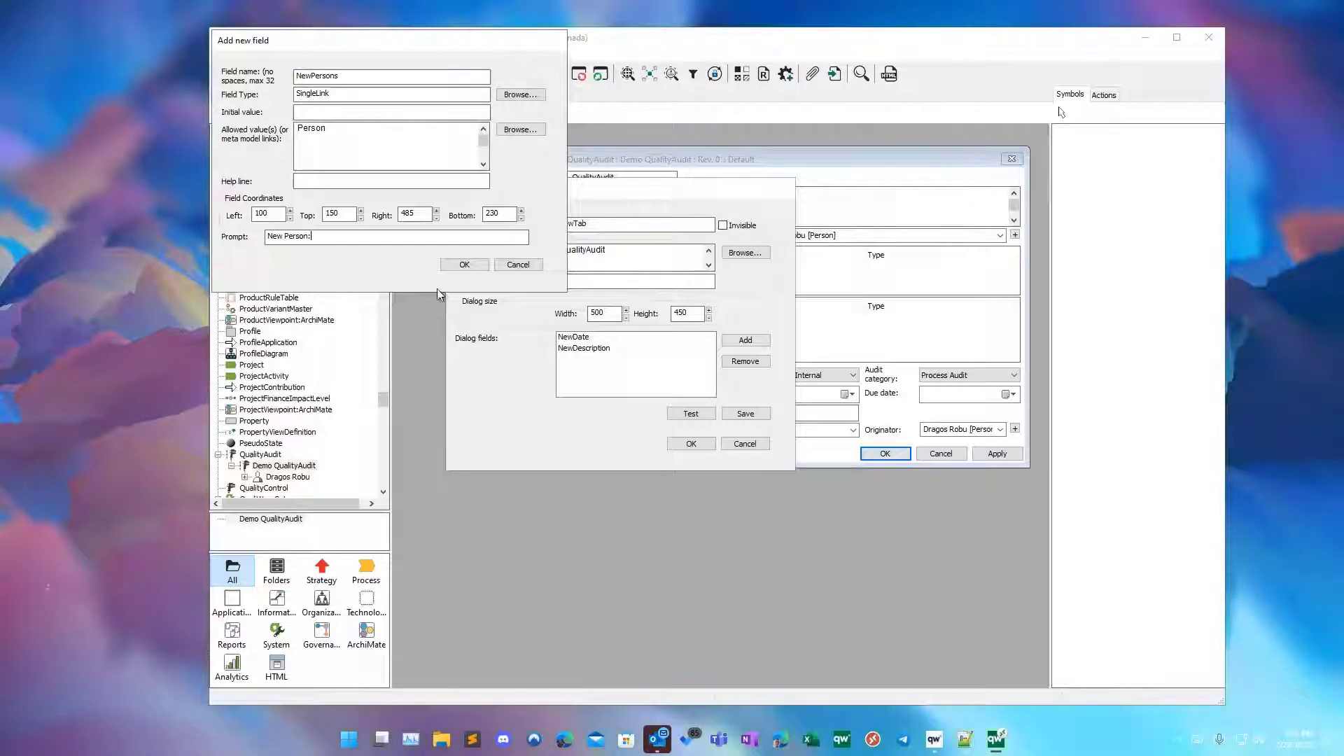
{"action": "left_click", "coordinate": [464, 266]}
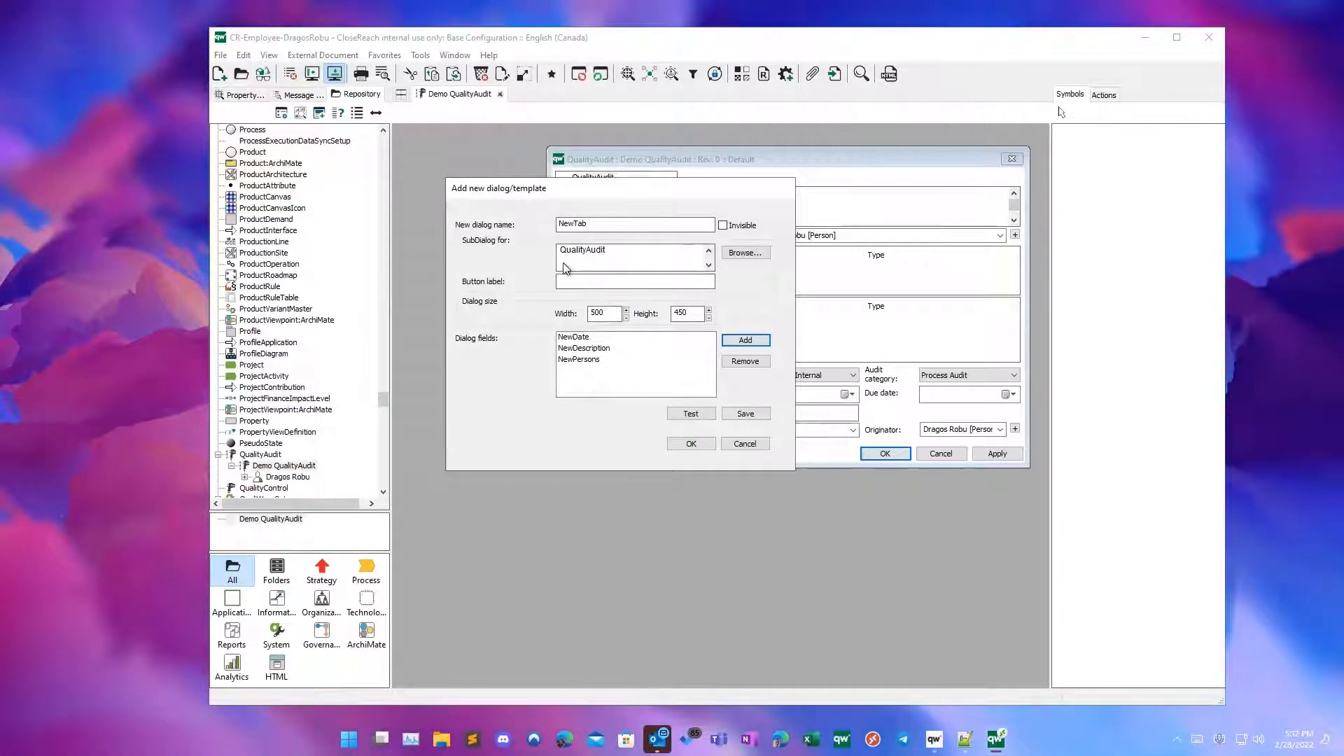
Step: Preview the NewTab dialog with a test run, close the preview and save the new dialog
{"action": "left_click", "coordinate": [678, 414]}
{"action": "left_click_drag", "start_coordinate": [300, 44], "coordinate": [634, 218]}
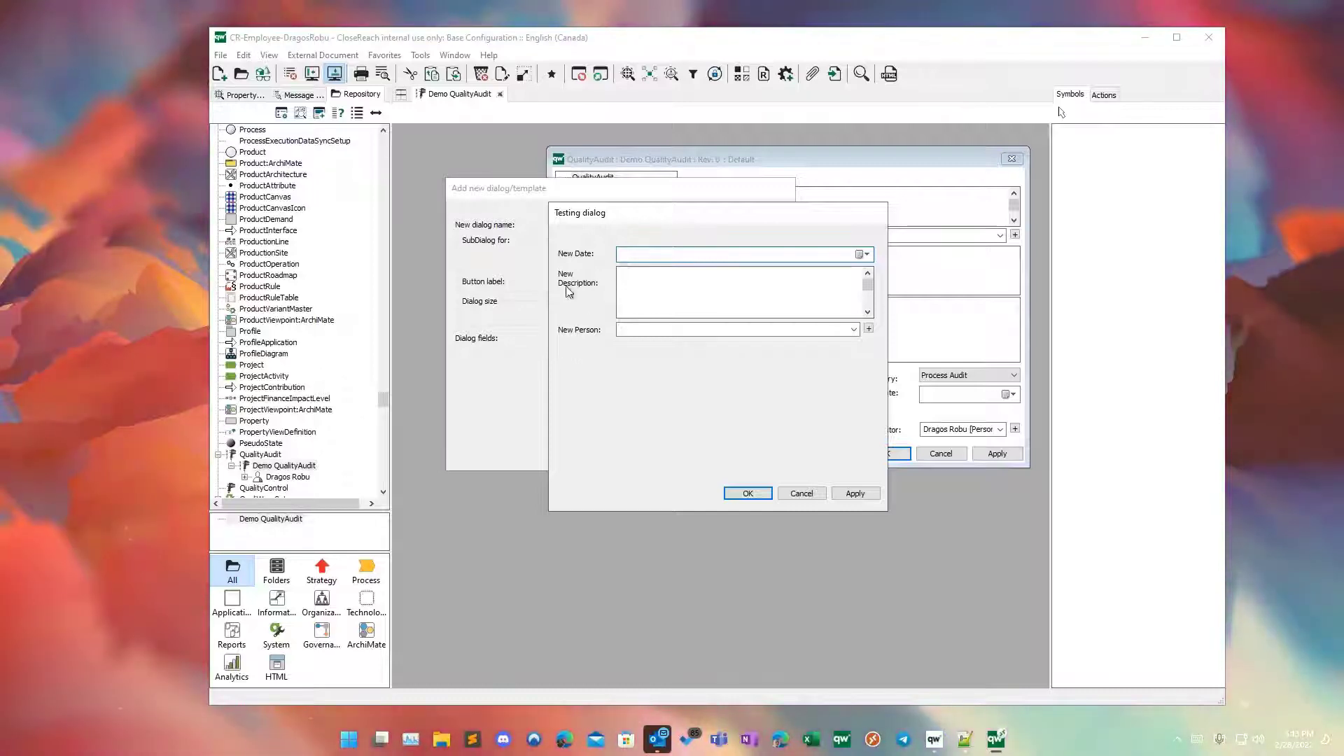
{"action": "left_click", "coordinate": [749, 493]}
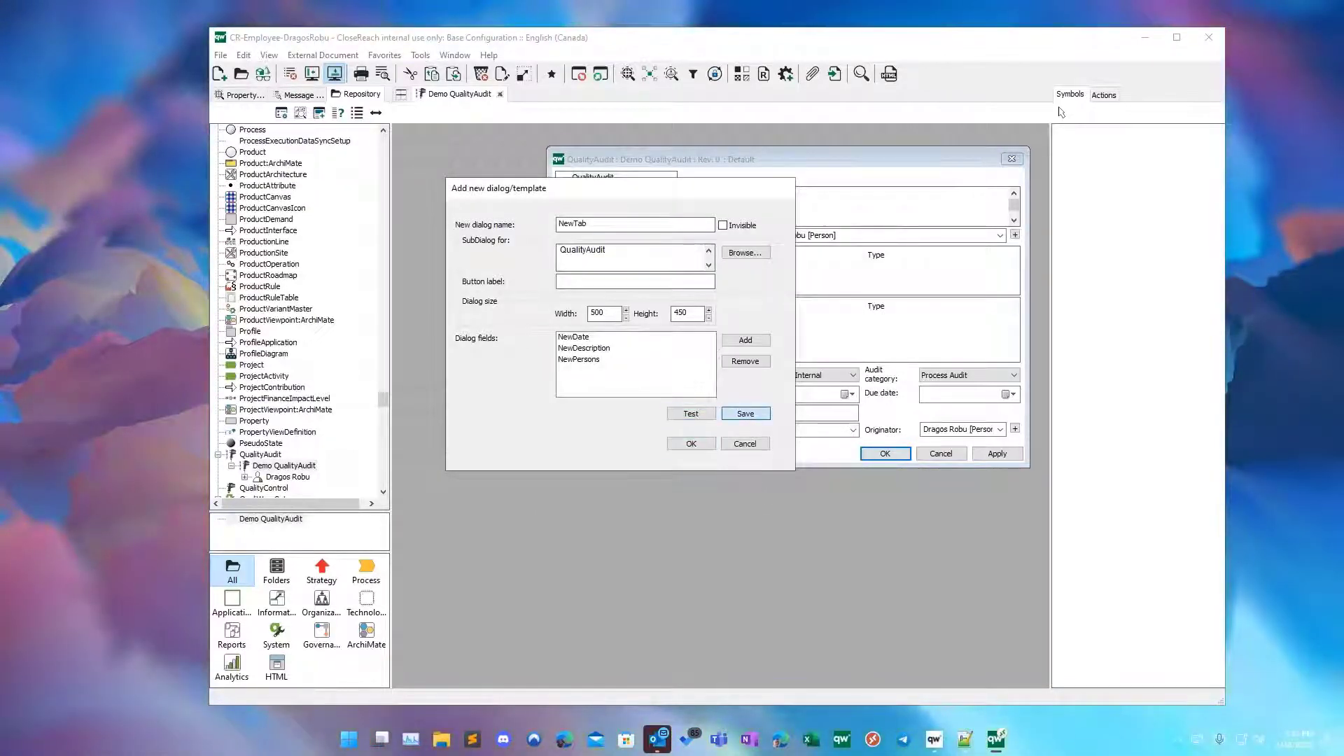
{"action": "left_click", "coordinate": [728, 415]}
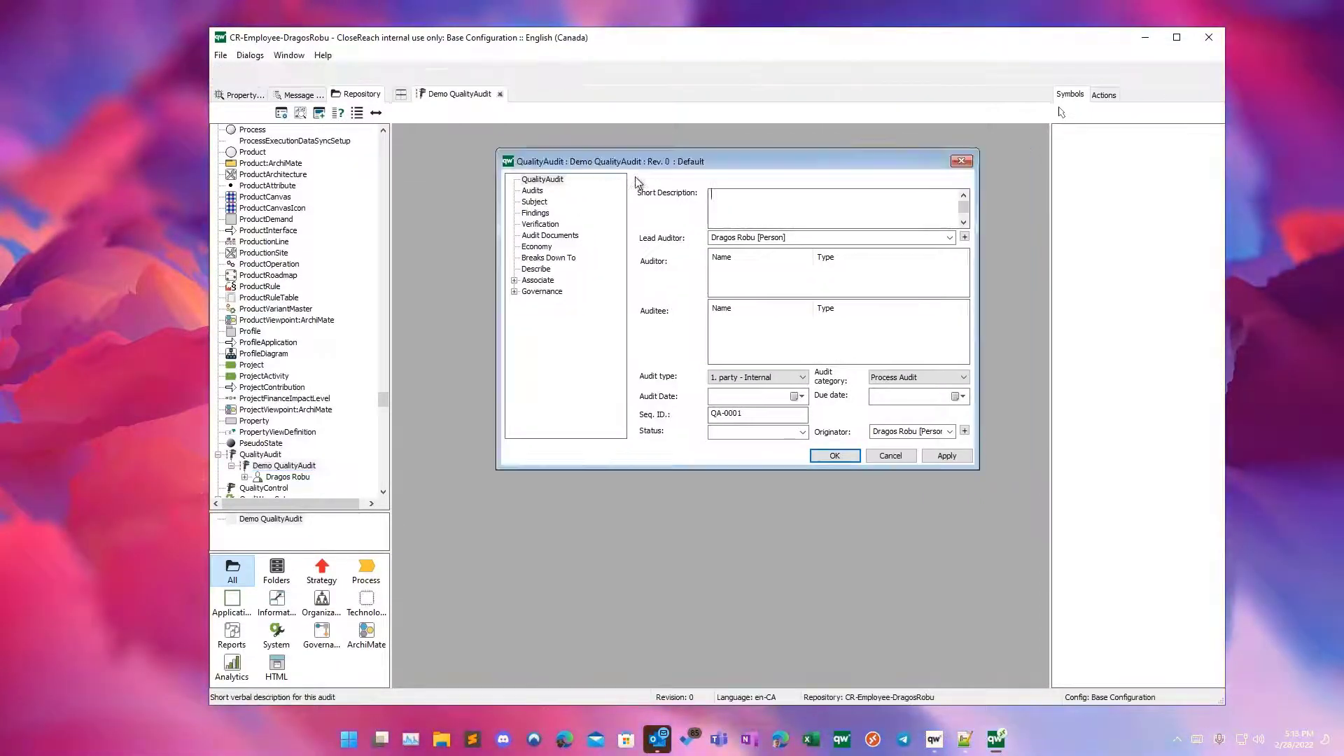
Step: Close and reopen the properties of Demo QualityAudit, and choose an existing person for New Person on NewTab
{"action": "left_click", "coordinate": [961, 161]}
{"action": "left_click", "coordinate": [279, 465]}
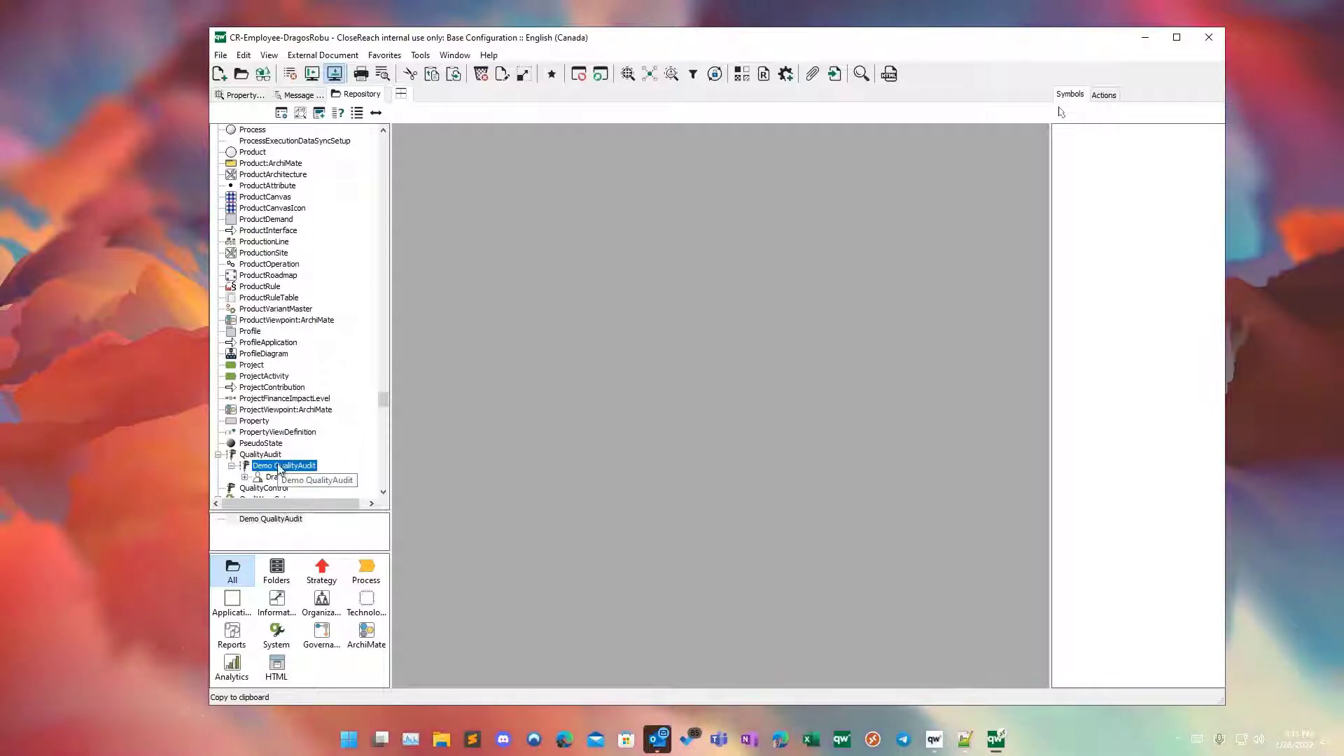
{"action": "right_click", "coordinate": [278, 466]}
{"action": "left_click", "coordinate": [356, 161]}
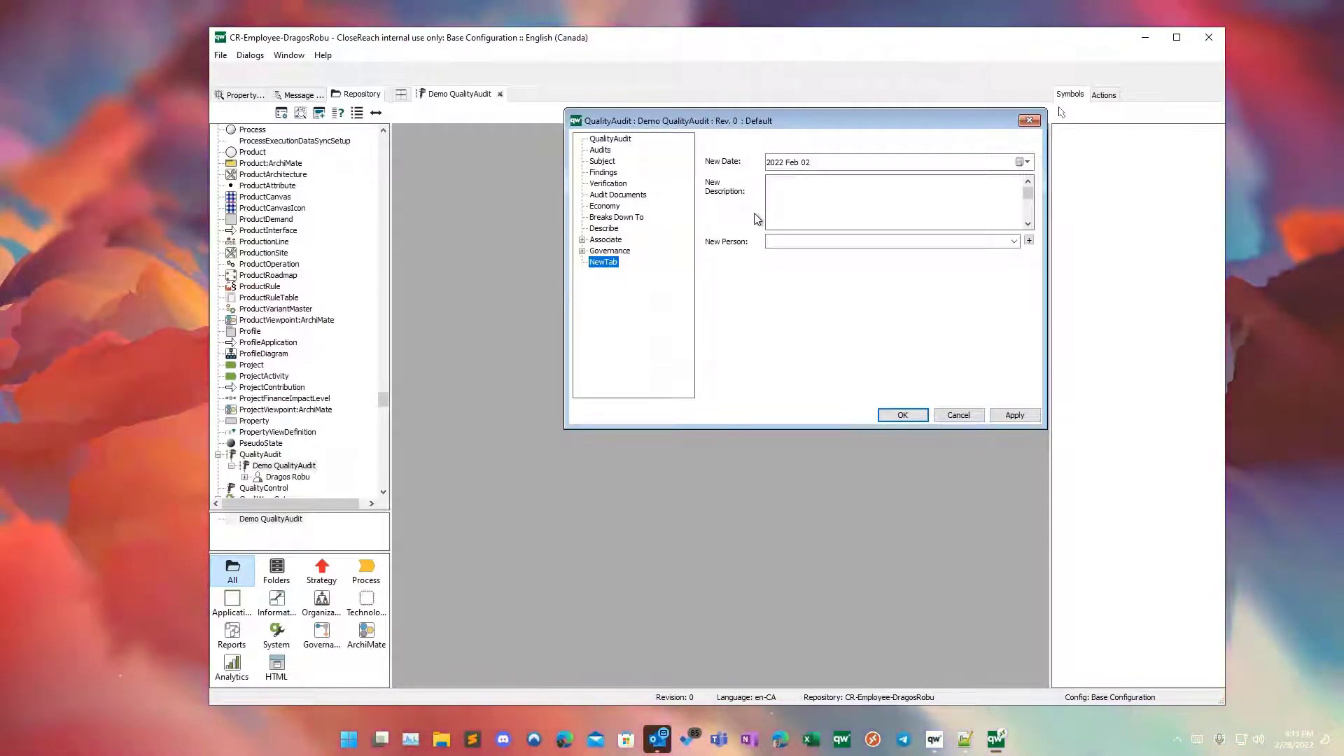
{"action": "left_click", "coordinate": [1013, 241]}
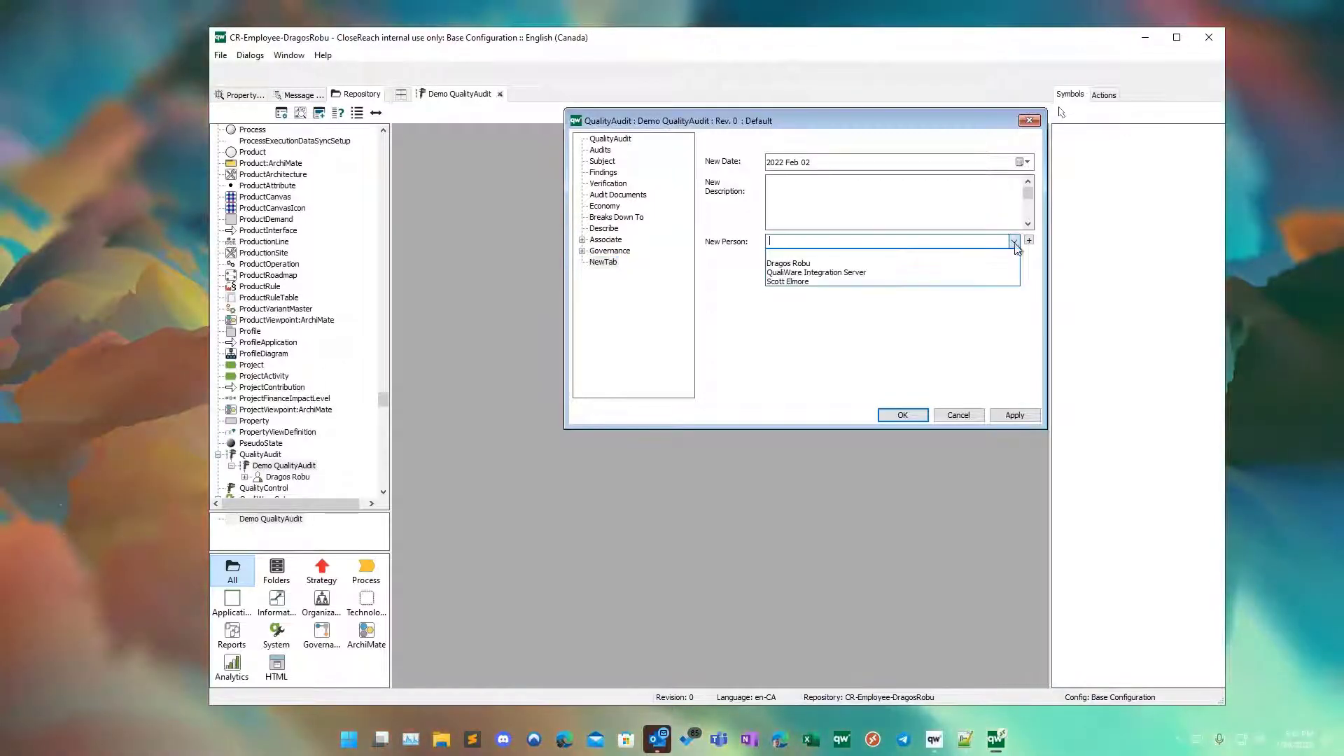
{"action": "left_click", "coordinate": [799, 264]}
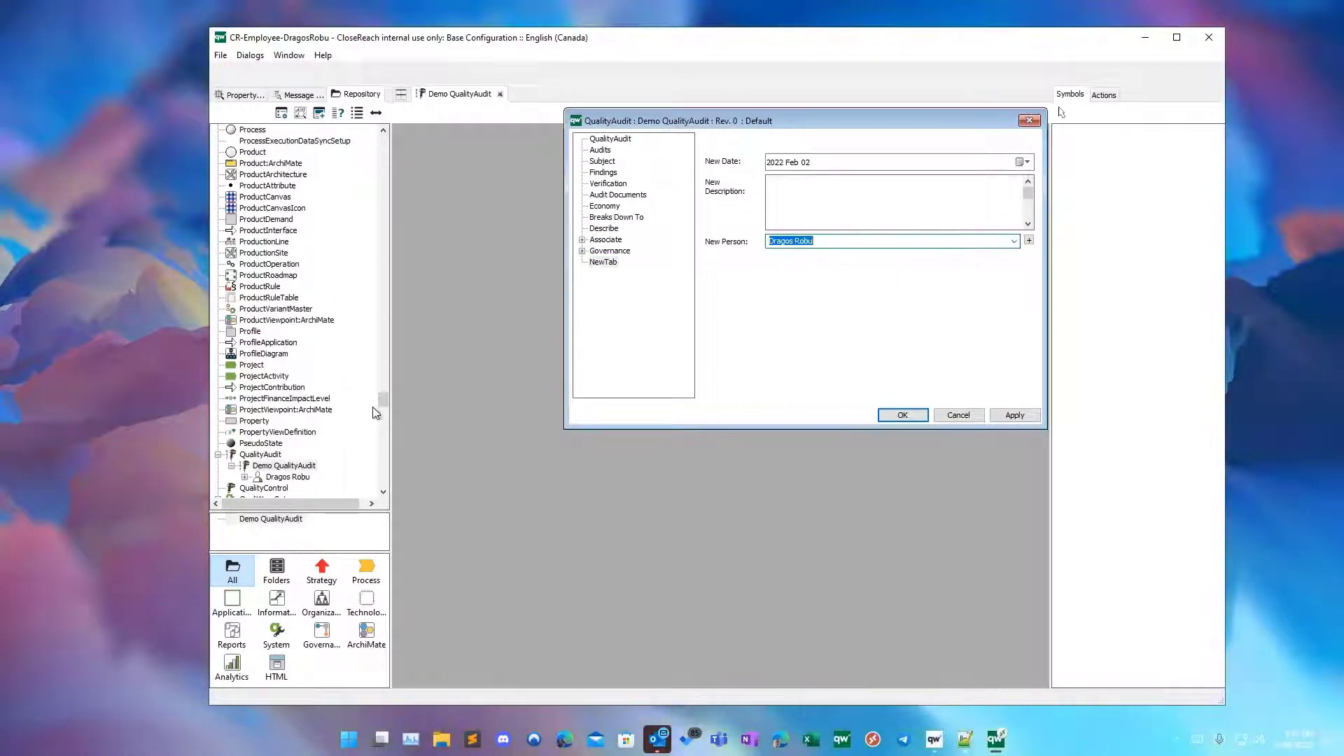
Step: Find the QualiWareSetup template in the repository, expand it, and open its MetaAddDialog_NewTab object to view the script commands
{"action": "left_click_drag", "start_coordinate": [385, 403], "coordinate": [385, 407]}
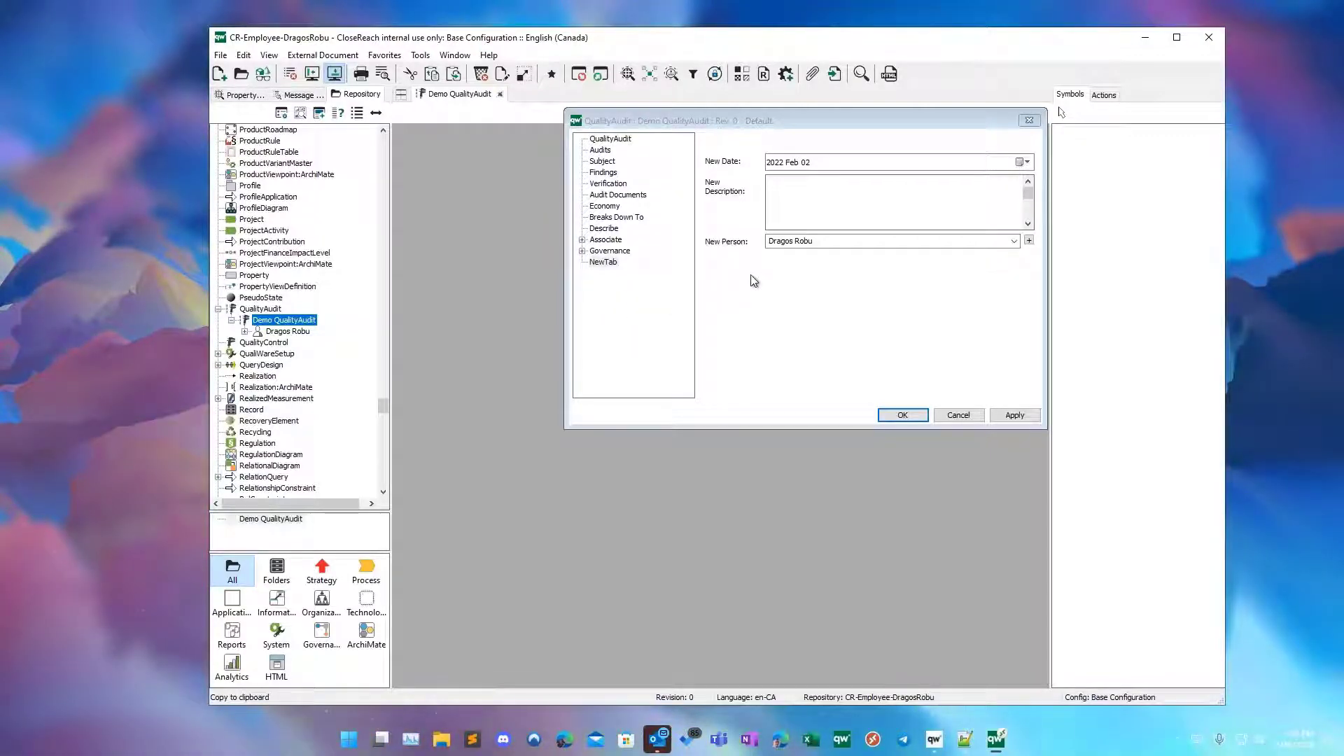
{"action": "scroll", "coordinate": [289, 321], "scroll_direction": "down", "scroll_amount": 3}
{"action": "scroll", "coordinate": [291, 321], "scroll_direction": "down", "scroll_amount": 4}
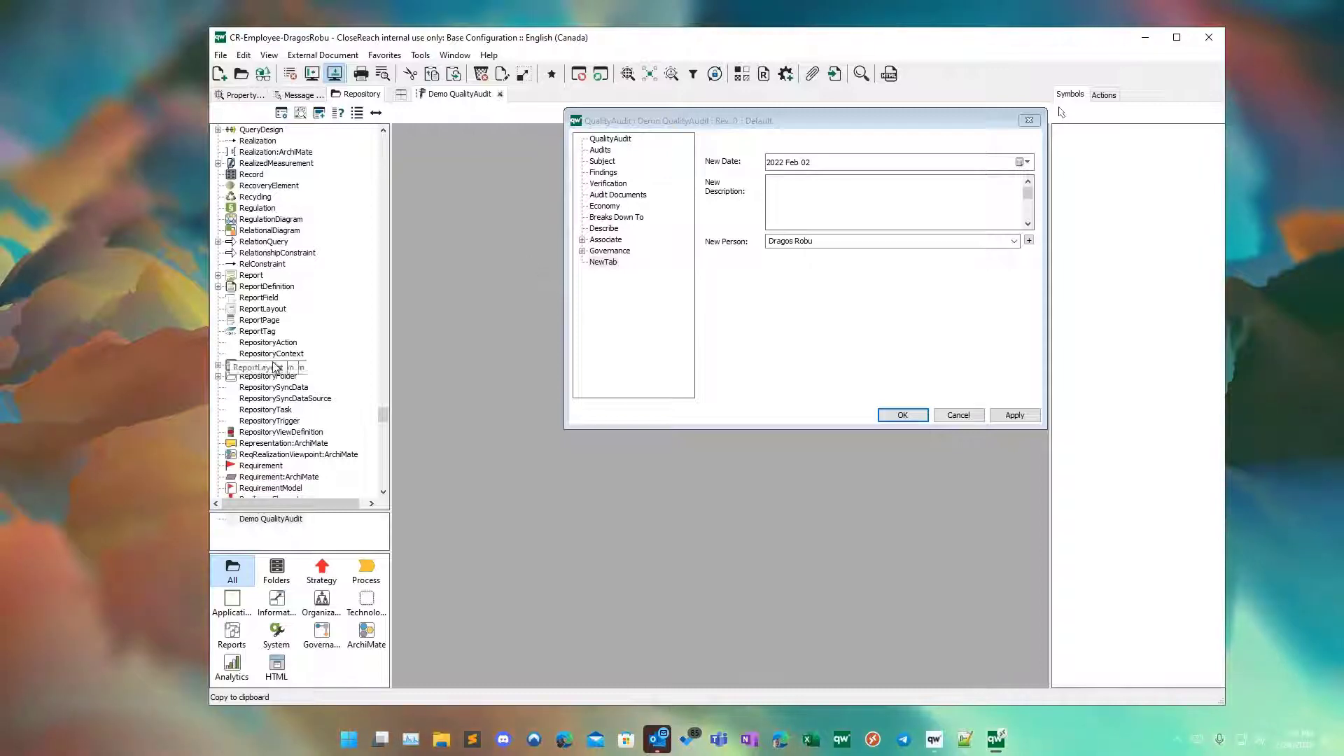
{"action": "left_click", "coordinate": [271, 365]}
{"action": "key", "text": "q"}
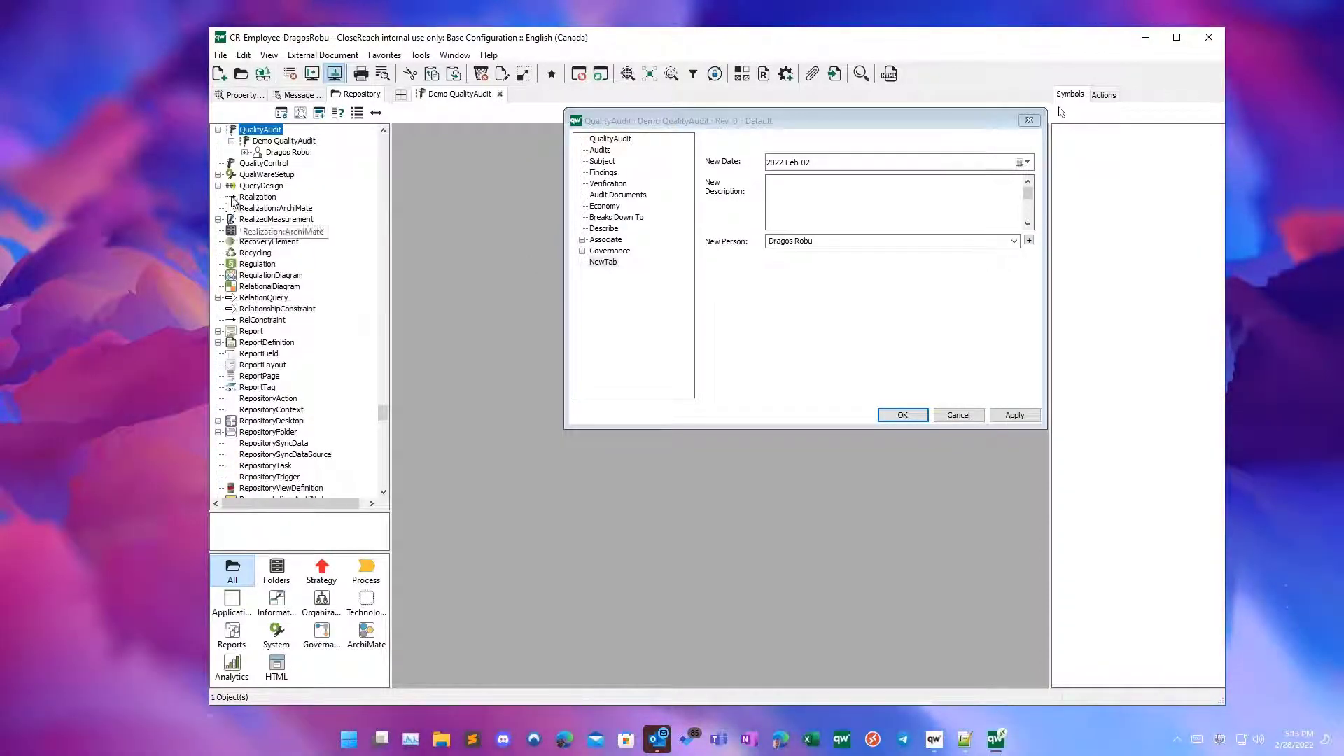
{"action": "left_click", "coordinate": [218, 175]}
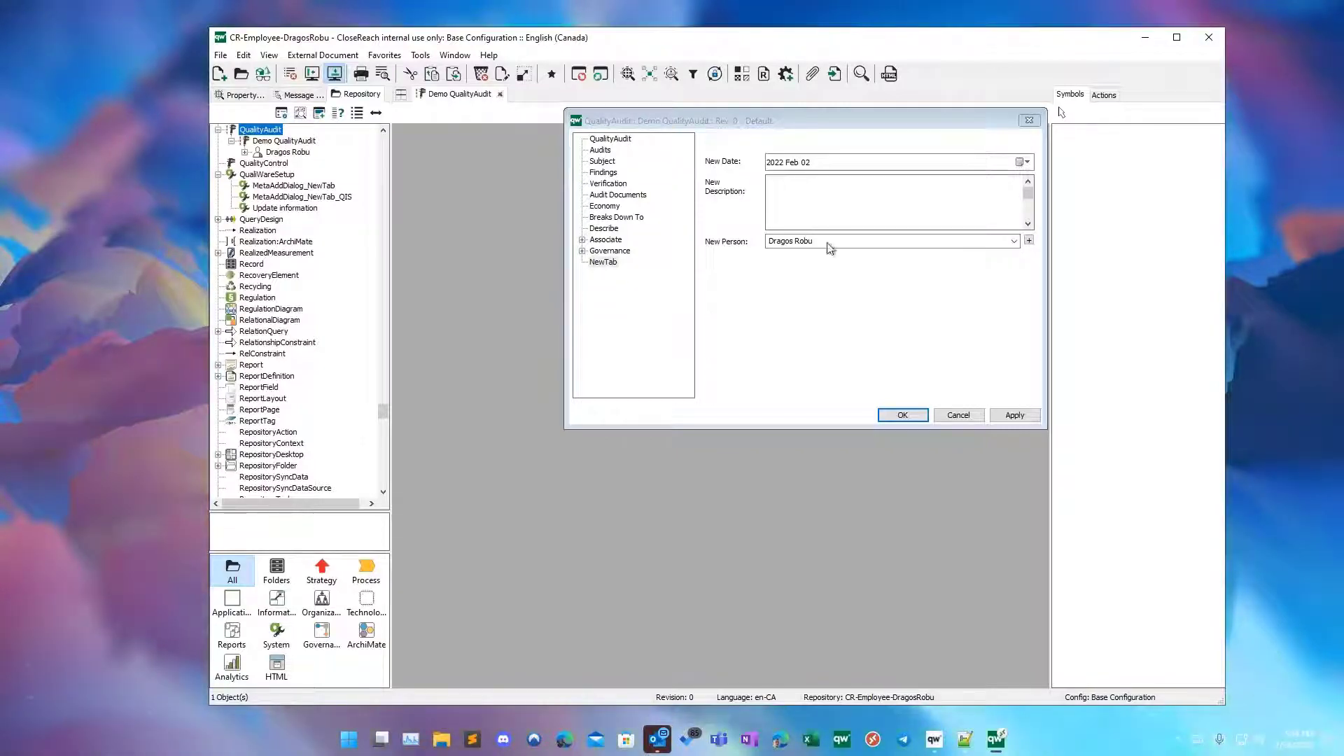
{"action": "left_click", "coordinate": [294, 186]}
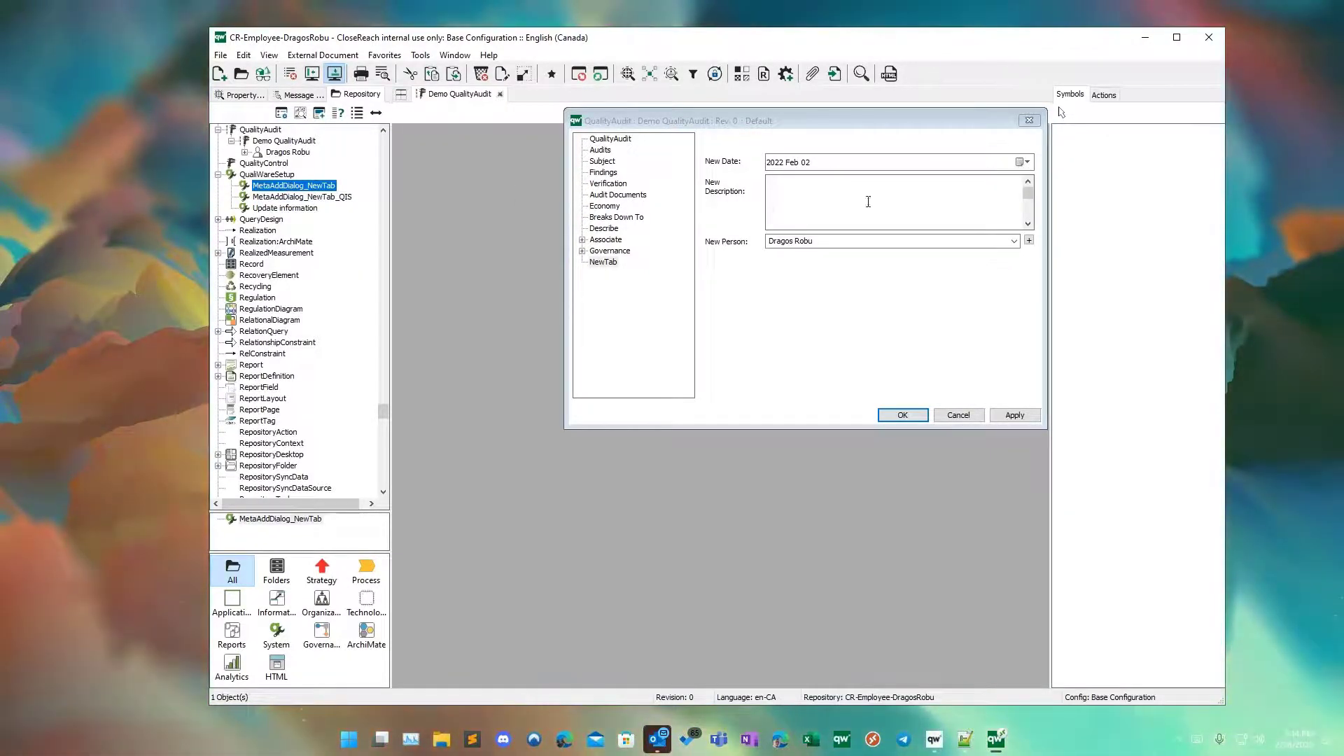
{"action": "double_click", "coordinate": [383, 191]}
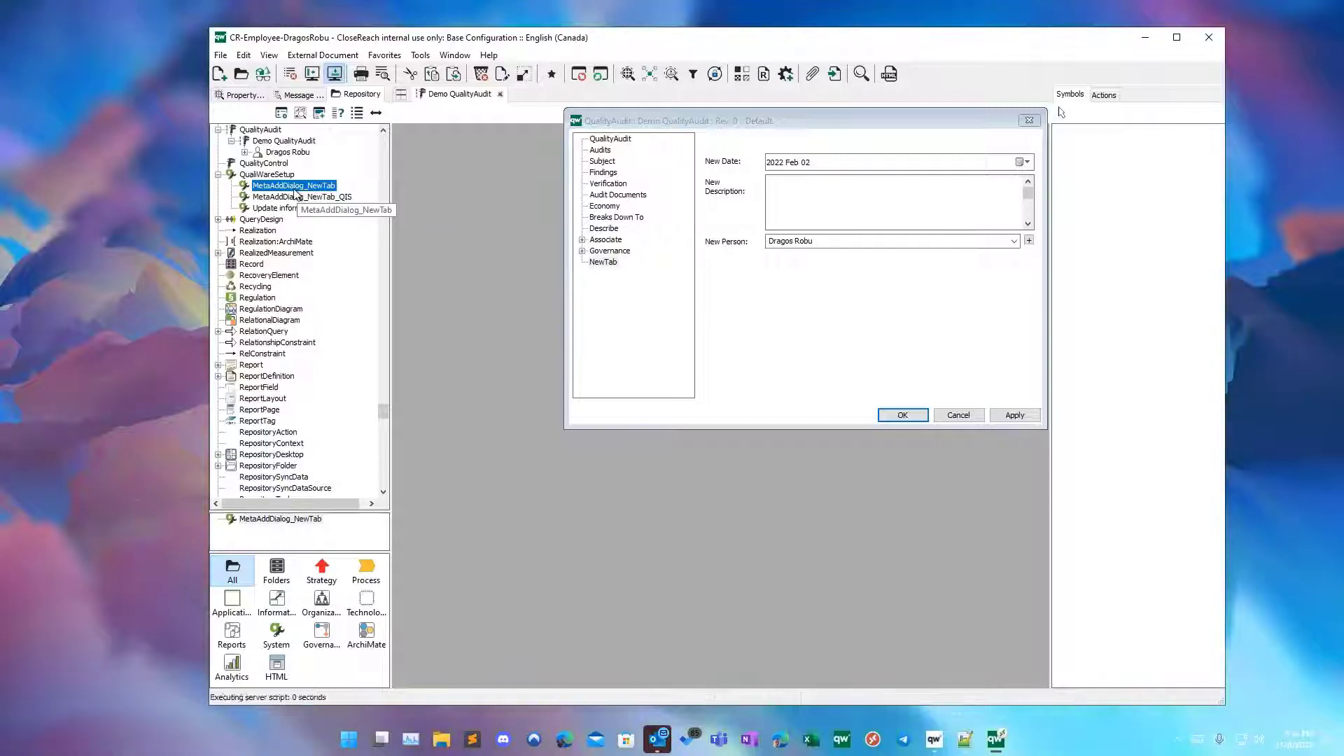
{"action": "scroll", "coordinate": [813, 258], "scroll_direction": "down", "scroll_amount": 2}
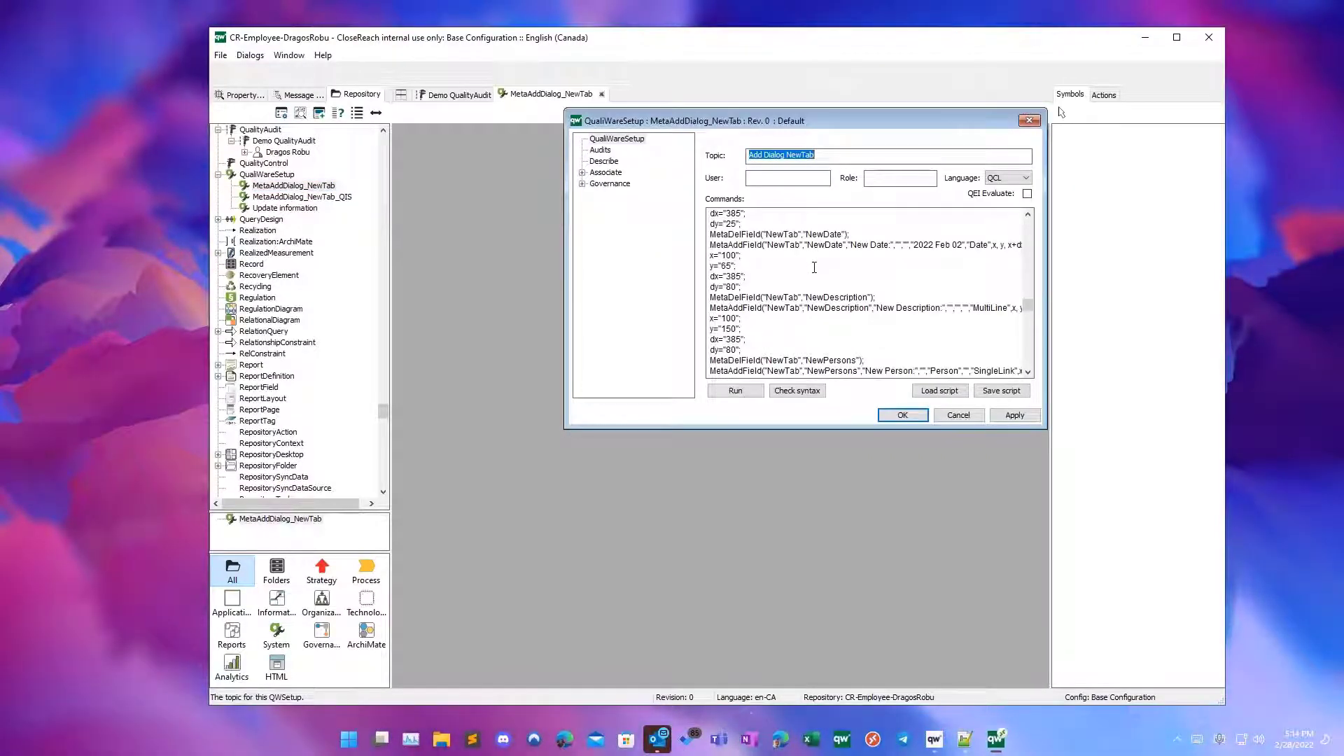
Step: Move the MetaAddDialog_NewTab dialog aside and compare its script commands with the date and description fields on Demo QualityAudit's NewTab
{"action": "scroll", "coordinate": [814, 267], "scroll_direction": "up", "scroll_amount": 2}
{"action": "left_click_drag", "start_coordinate": [840, 135], "coordinate": [627, 296]}
{"action": "left_click", "coordinate": [840, 163]}
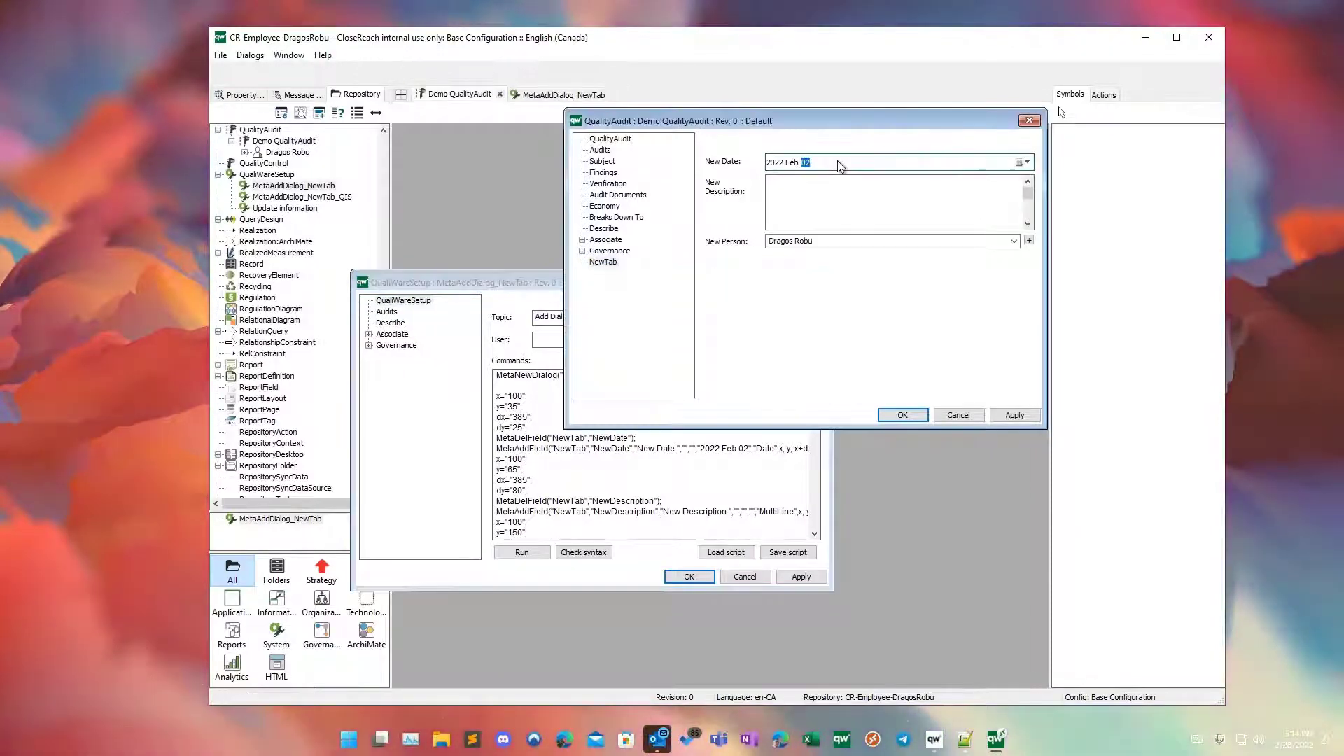
{"action": "left_click", "coordinate": [539, 285]}
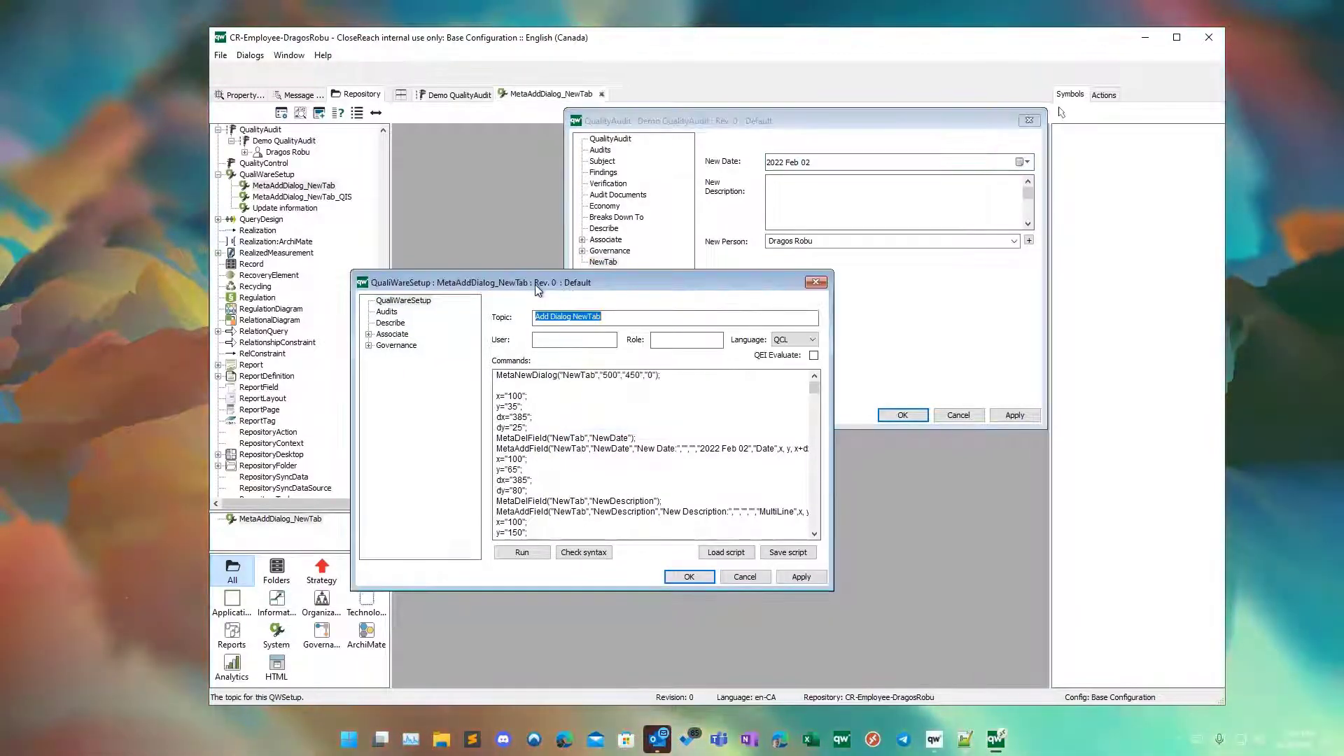
{"action": "left_click", "coordinate": [843, 165]}
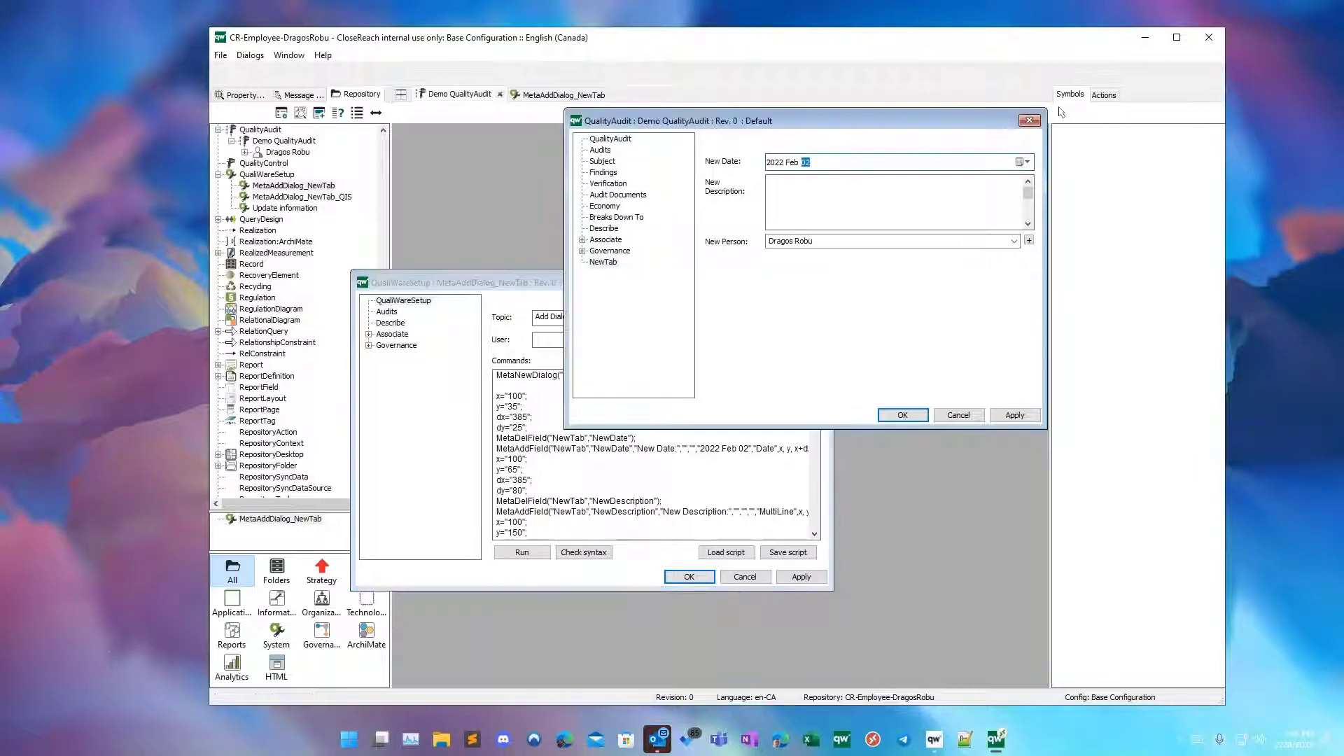
{"action": "left_click", "coordinate": [789, 215]}
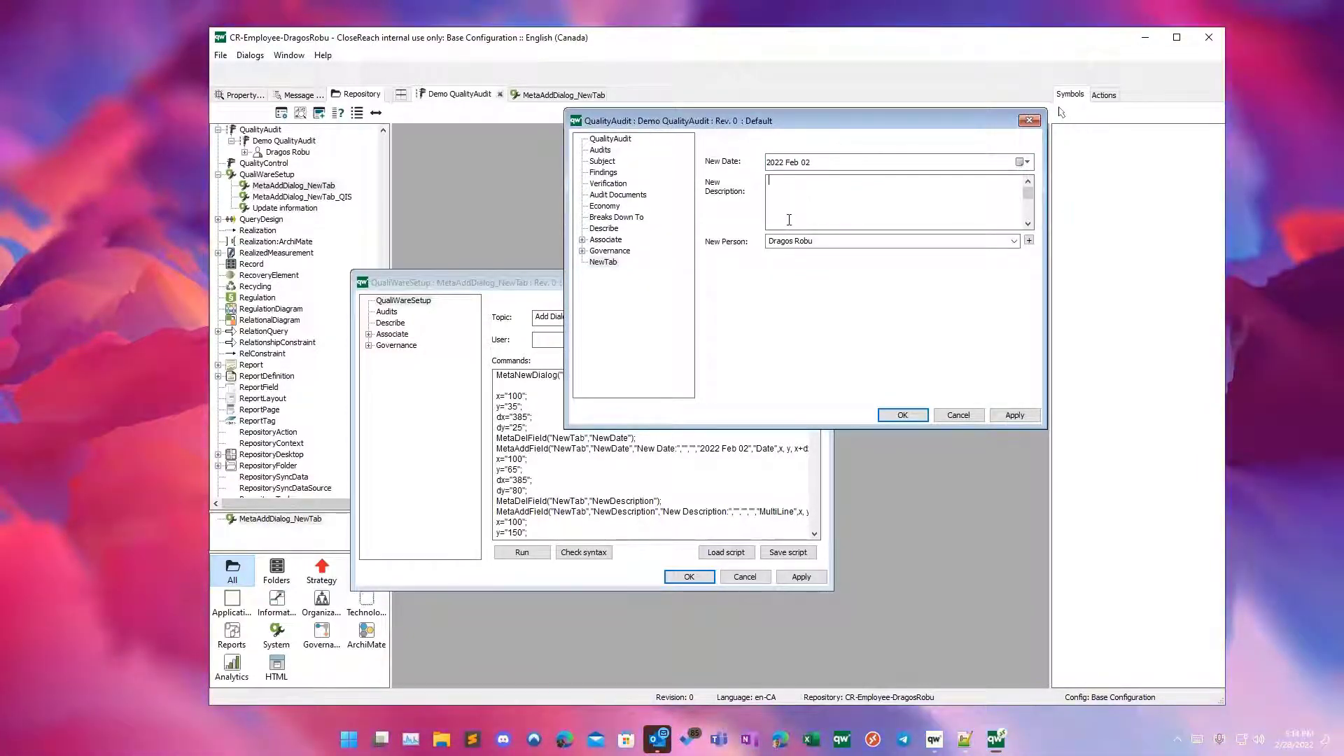
{"action": "left_click", "coordinate": [833, 162]}
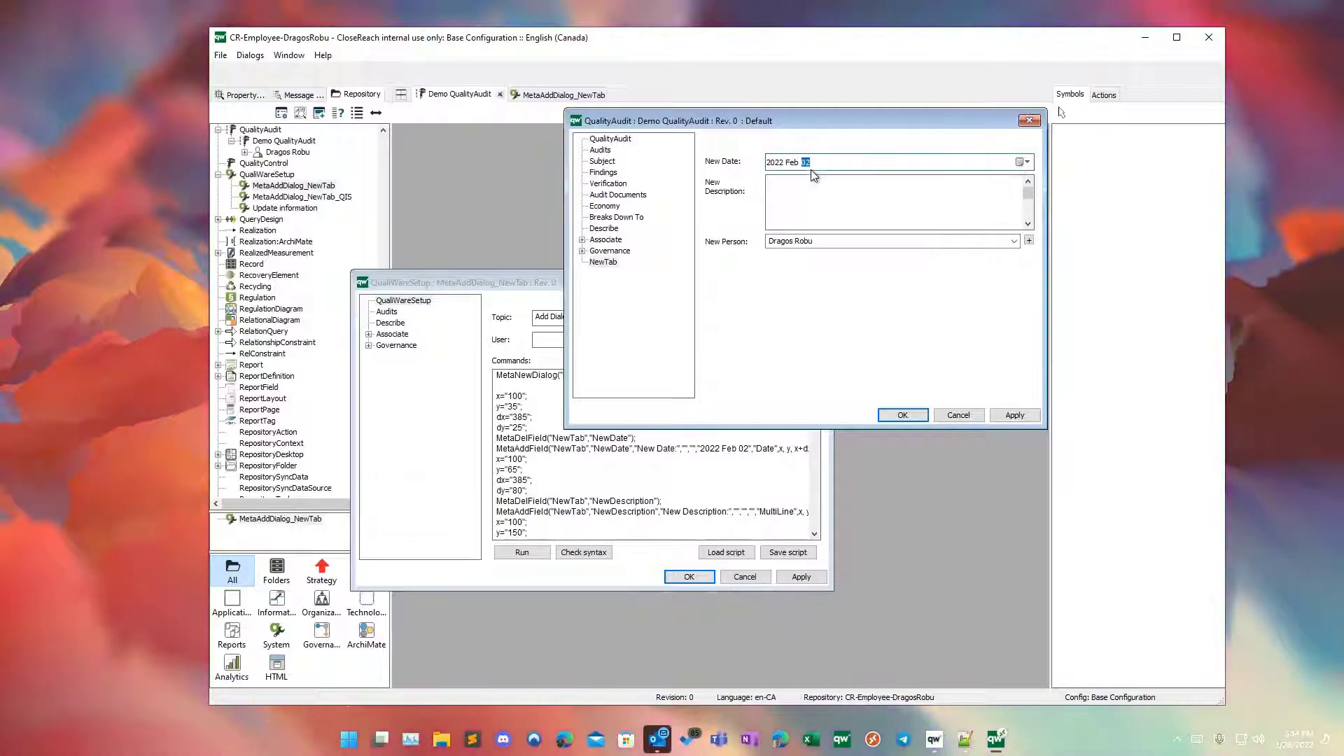
Step: Set the NewDate field's dy value to 45 in the MetaAddDialog_NewTab commands, and save the setup
{"action": "left_click", "coordinate": [556, 369]}
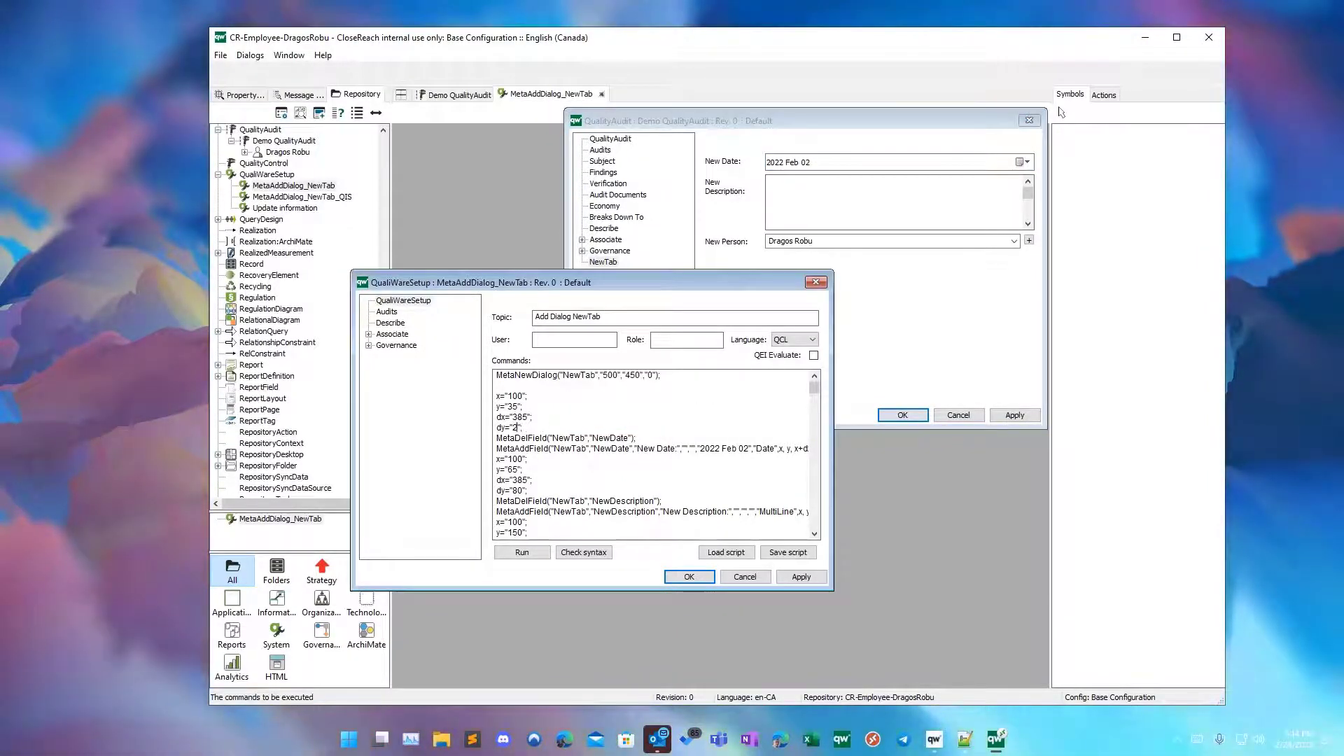
{"action": "key", "text": "BackSpace"}
{"action": "type", "text": "4"}
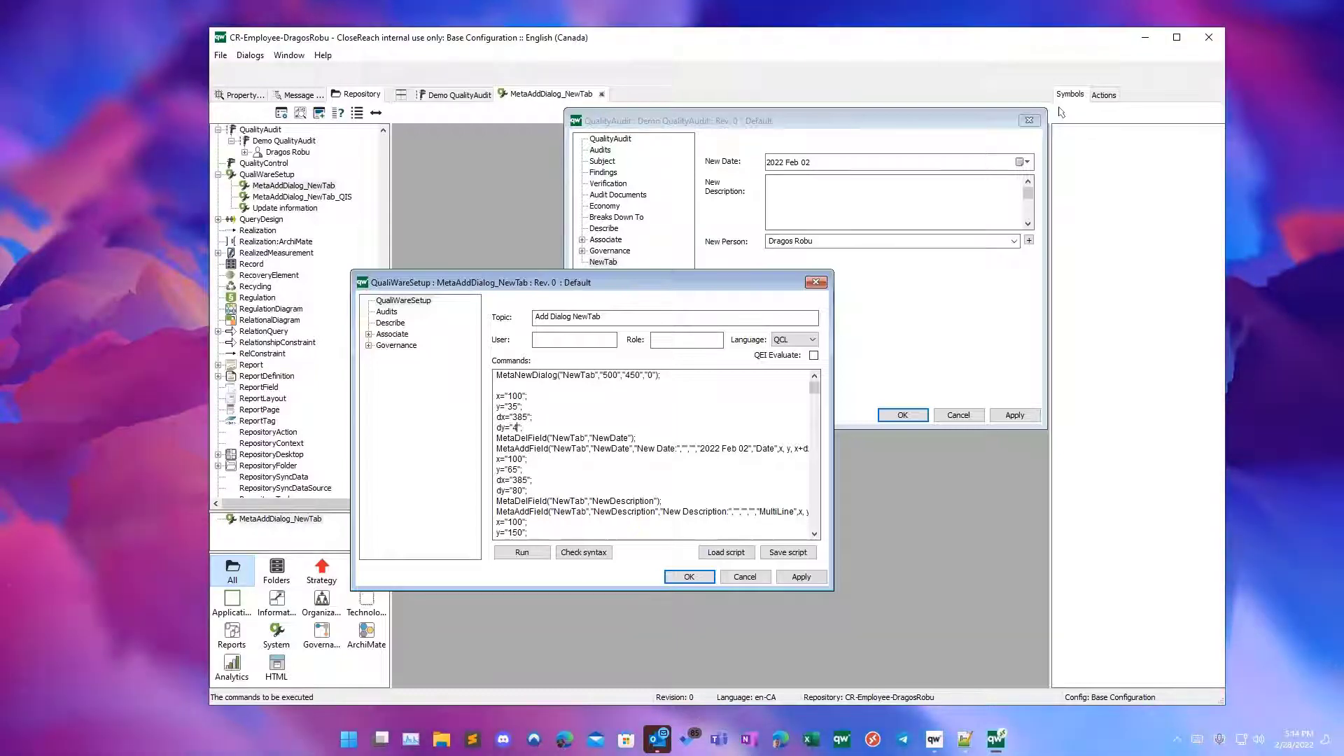
{"action": "type", "text": "5"}
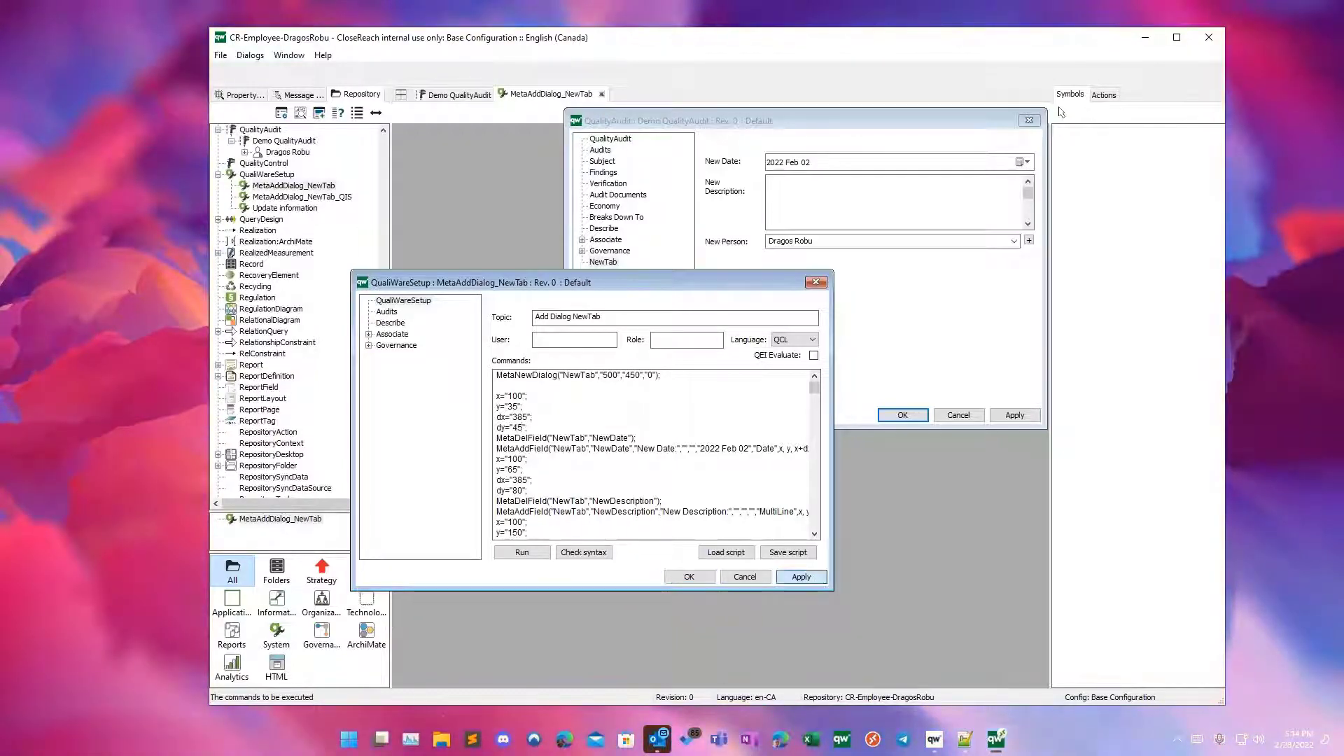
{"action": "left_click", "coordinate": [683, 573]}
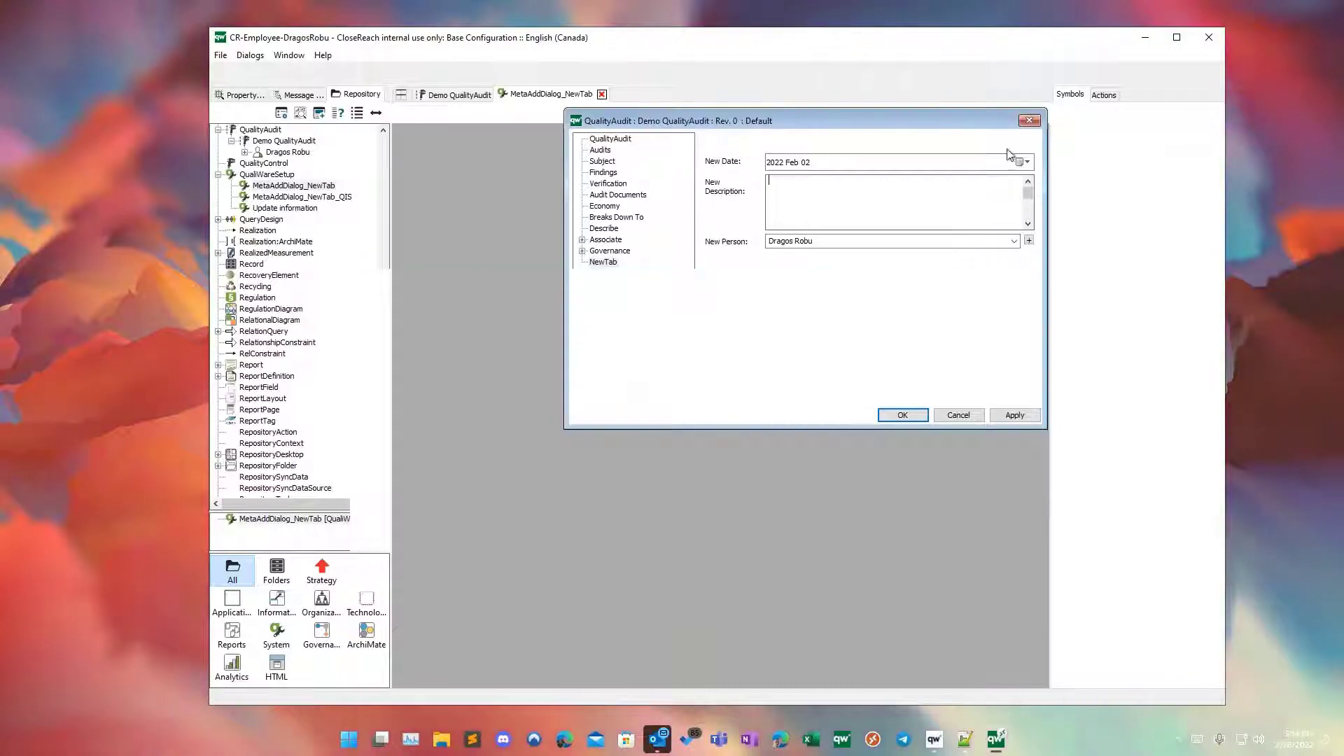
Step: Reopen the properties of Demo QualityAudit to check the NewTab layout, and move the dialog toward the centre of the workspace
{"action": "scroll", "coordinate": [291, 314], "scroll_direction": "up", "scroll_amount": 5}
{"action": "left_click", "coordinate": [291, 314]}
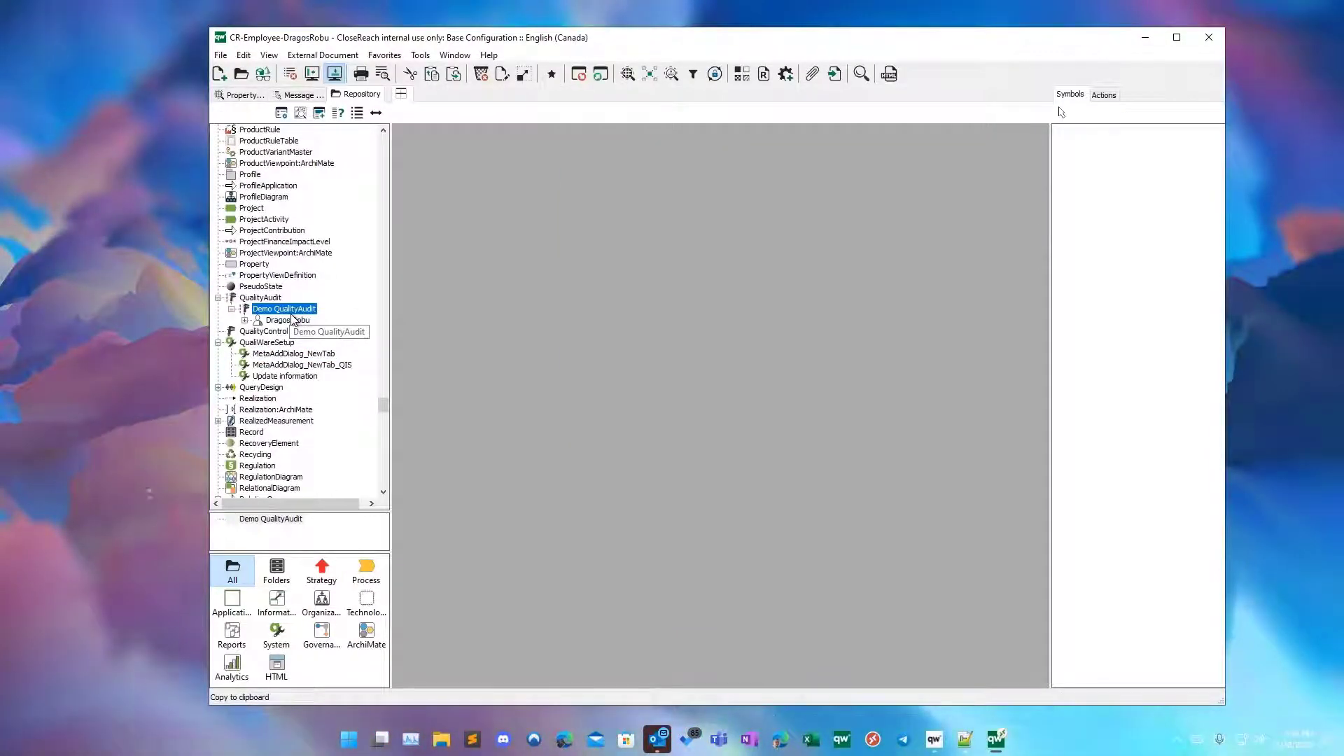
{"action": "left_click", "coordinate": [278, 331]}
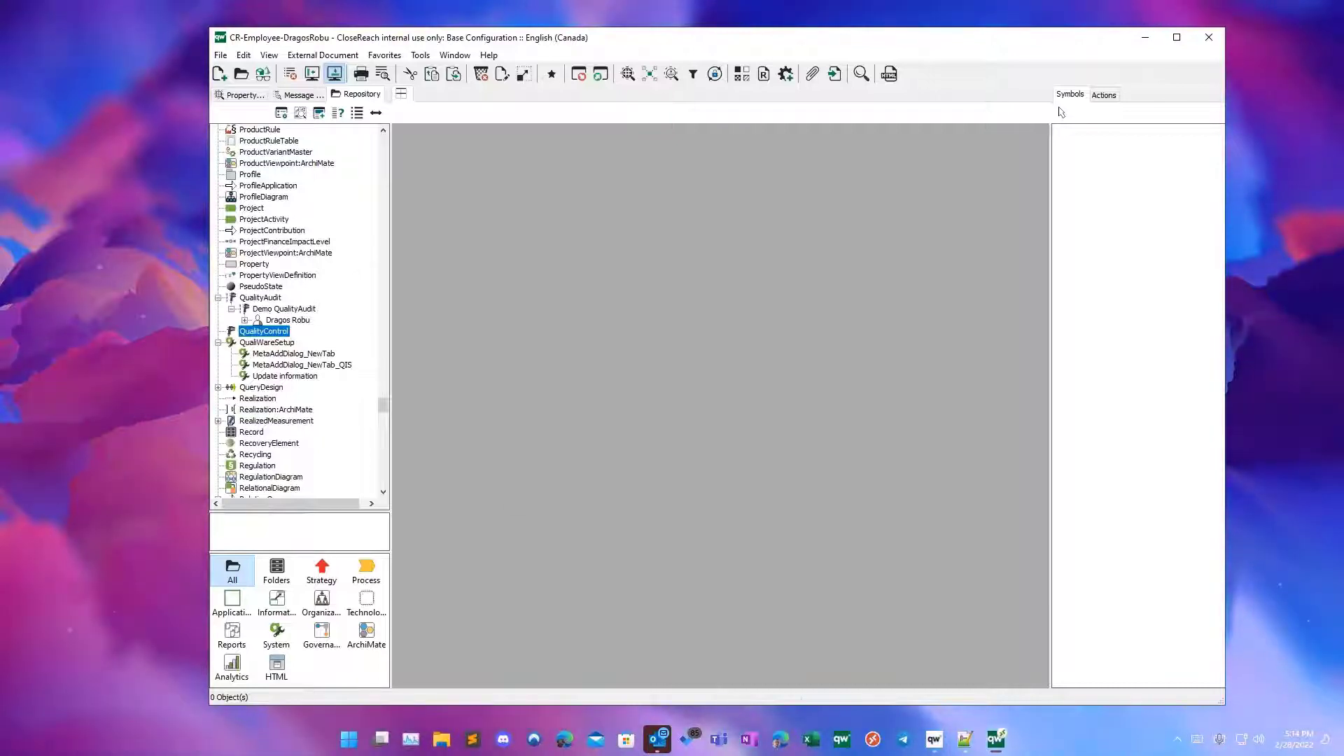
{"action": "double_click", "coordinate": [283, 309]}
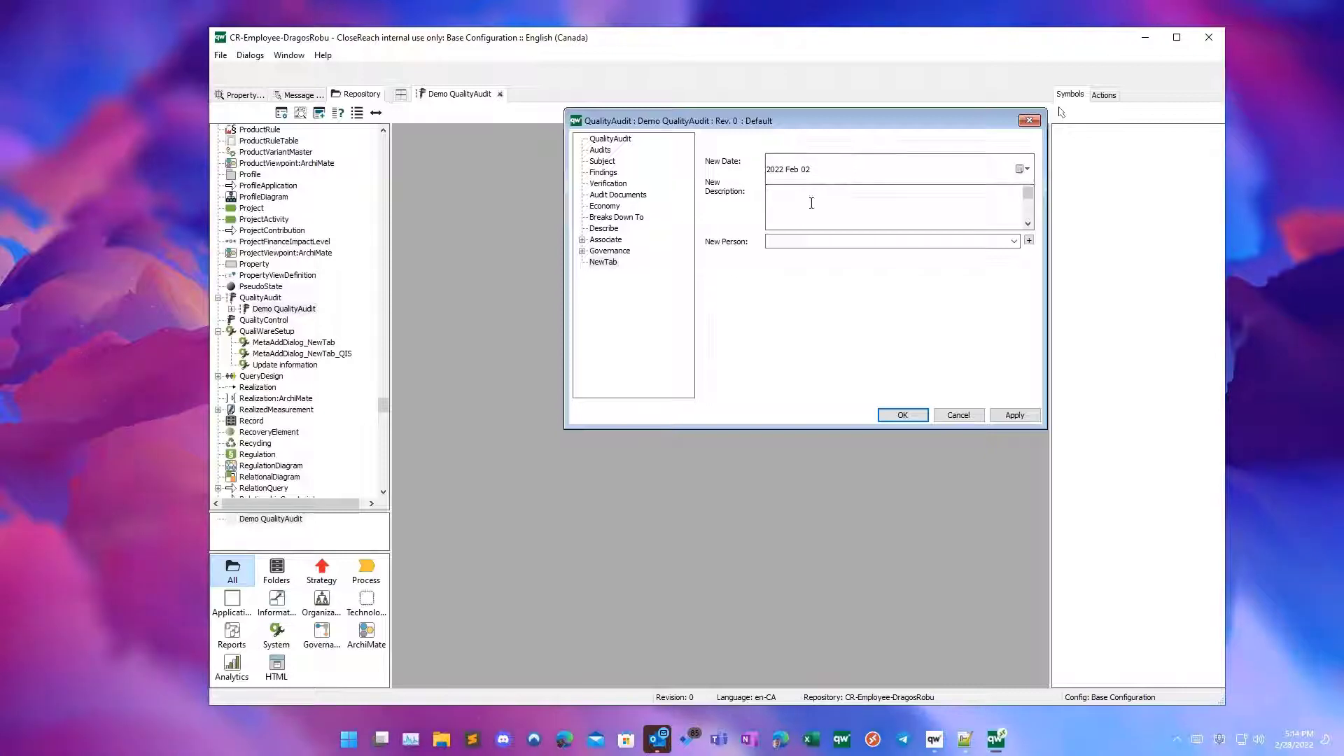
{"action": "left_click_drag", "start_coordinate": [898, 123], "coordinate": [831, 181]}
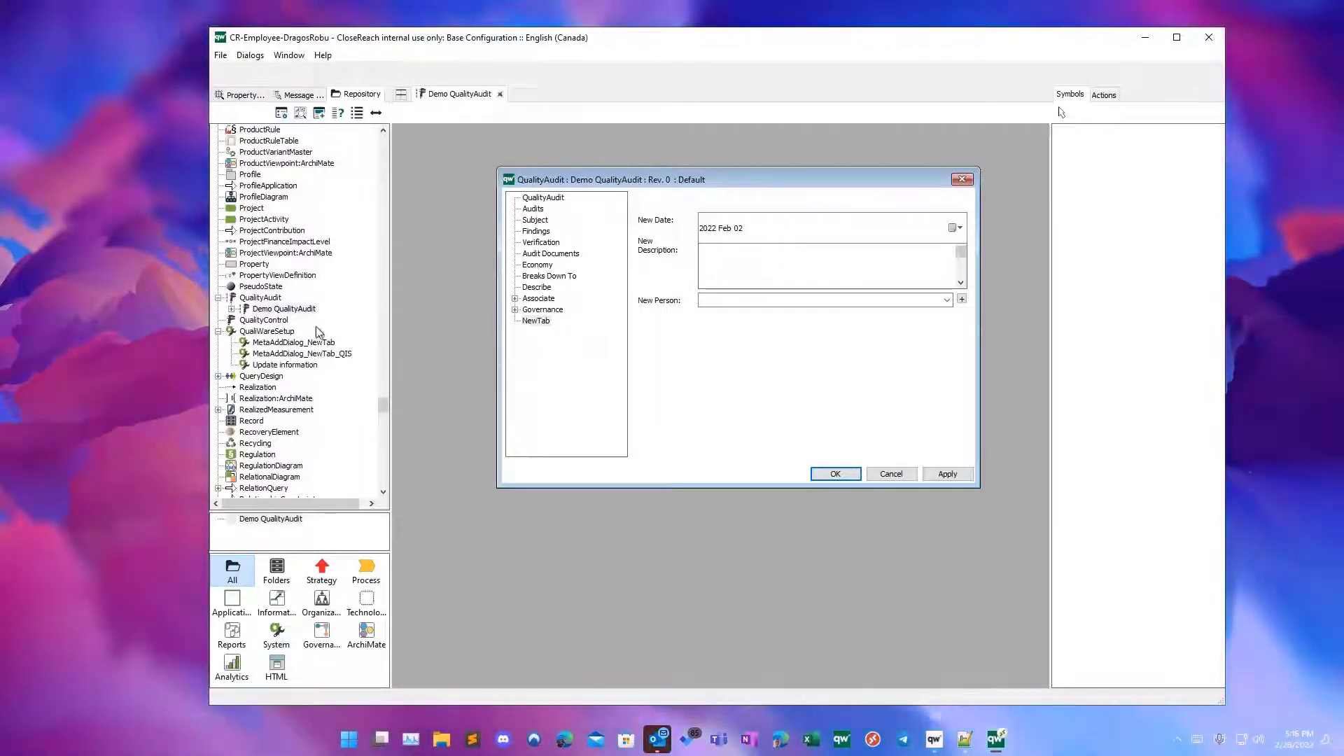
Step: Show the repository's Folders view, inspect the Advanced tag settings in the Tagged Objects folder's properties, and close them
{"action": "left_click", "coordinate": [277, 568]}
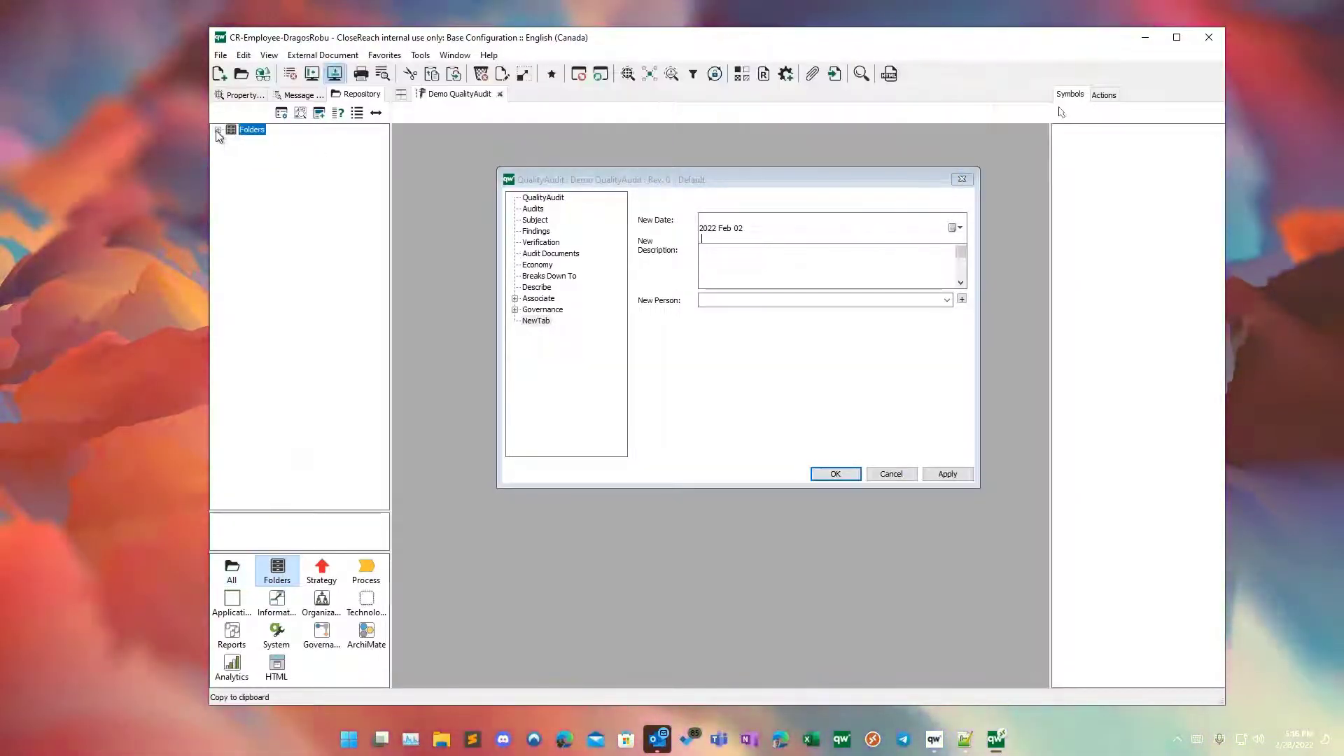
{"action": "left_click", "coordinate": [218, 130]}
{"action": "left_click", "coordinate": [263, 142]}
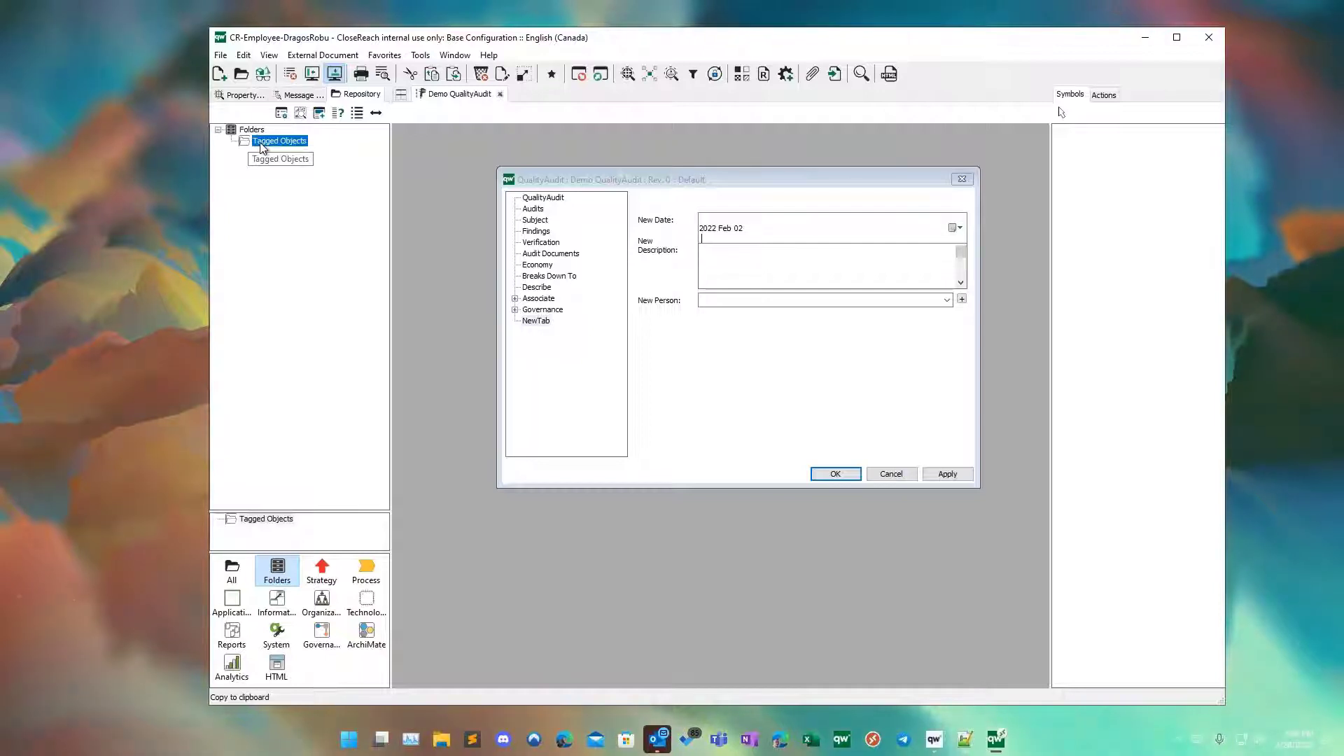
{"action": "right_click", "coordinate": [305, 144]}
{"action": "left_click", "coordinate": [237, 409]}
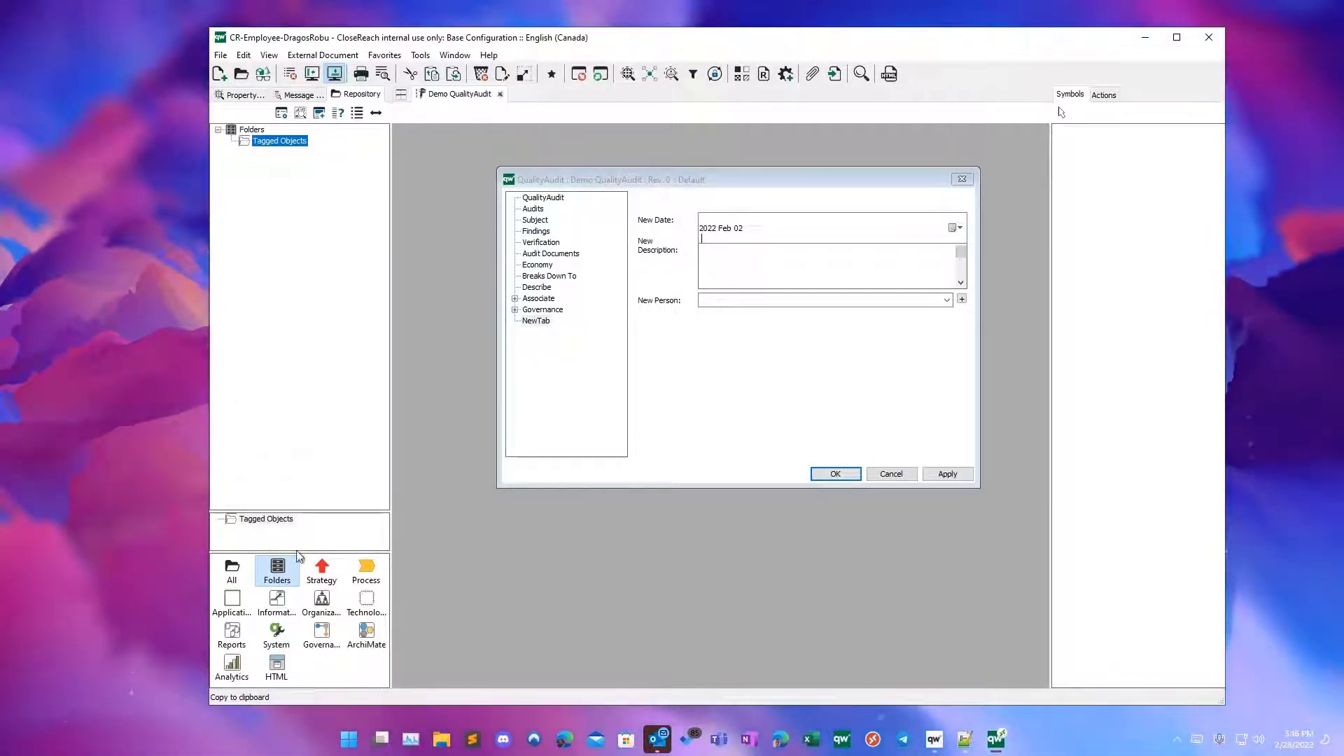
{"action": "right_click", "coordinate": [276, 143]}
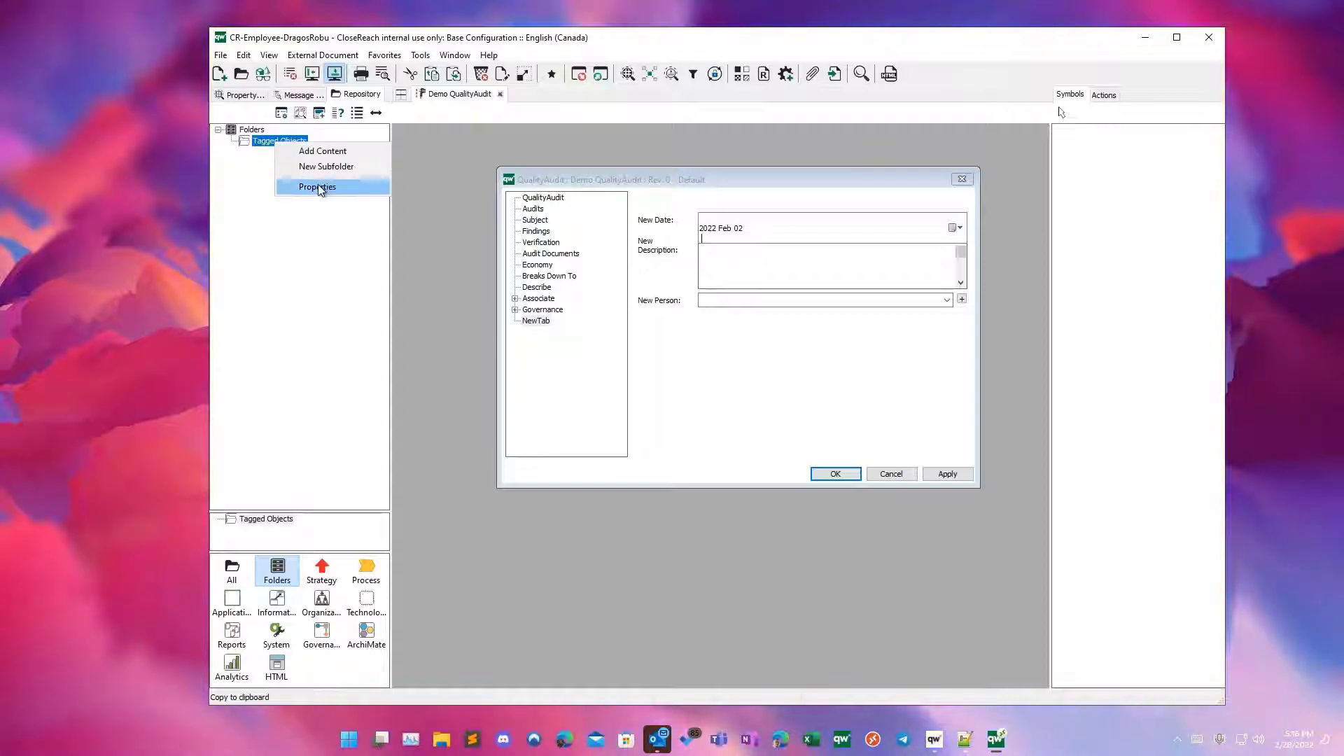
{"action": "left_click", "coordinate": [318, 185]}
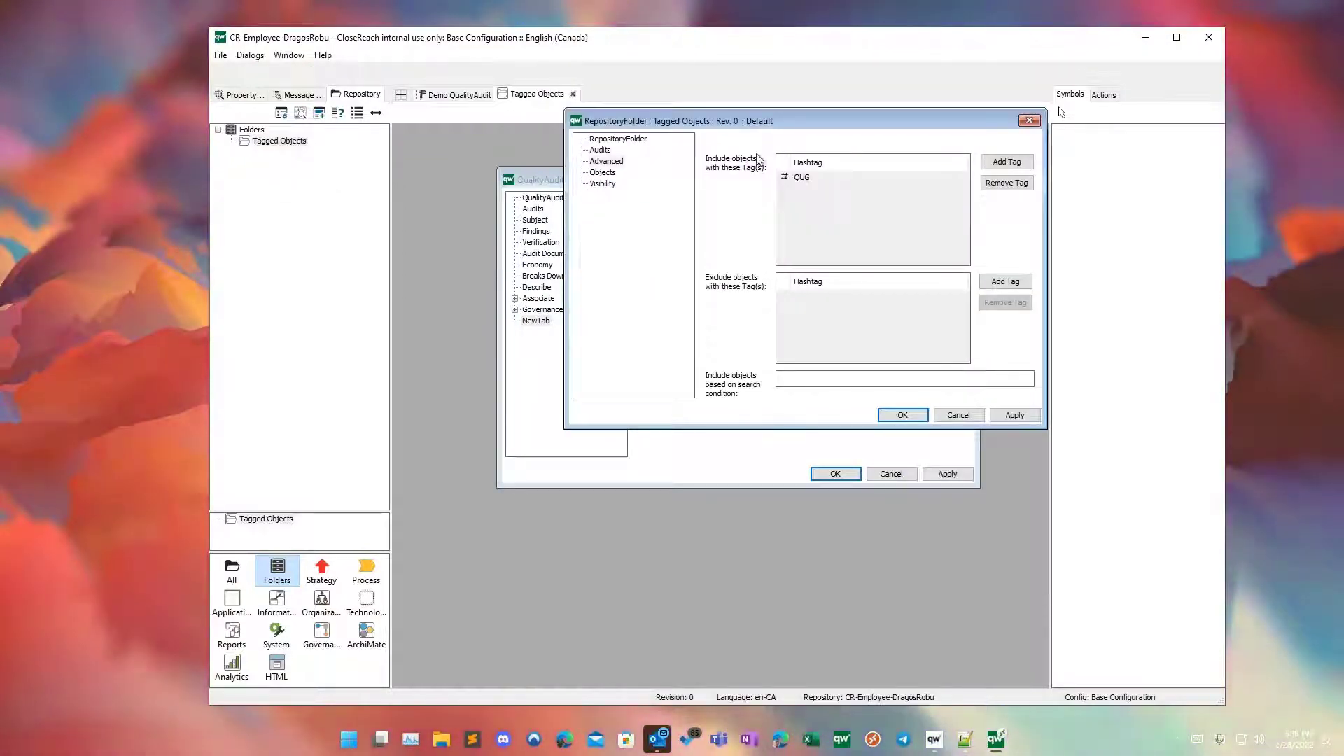
{"action": "left_click", "coordinate": [608, 162]}
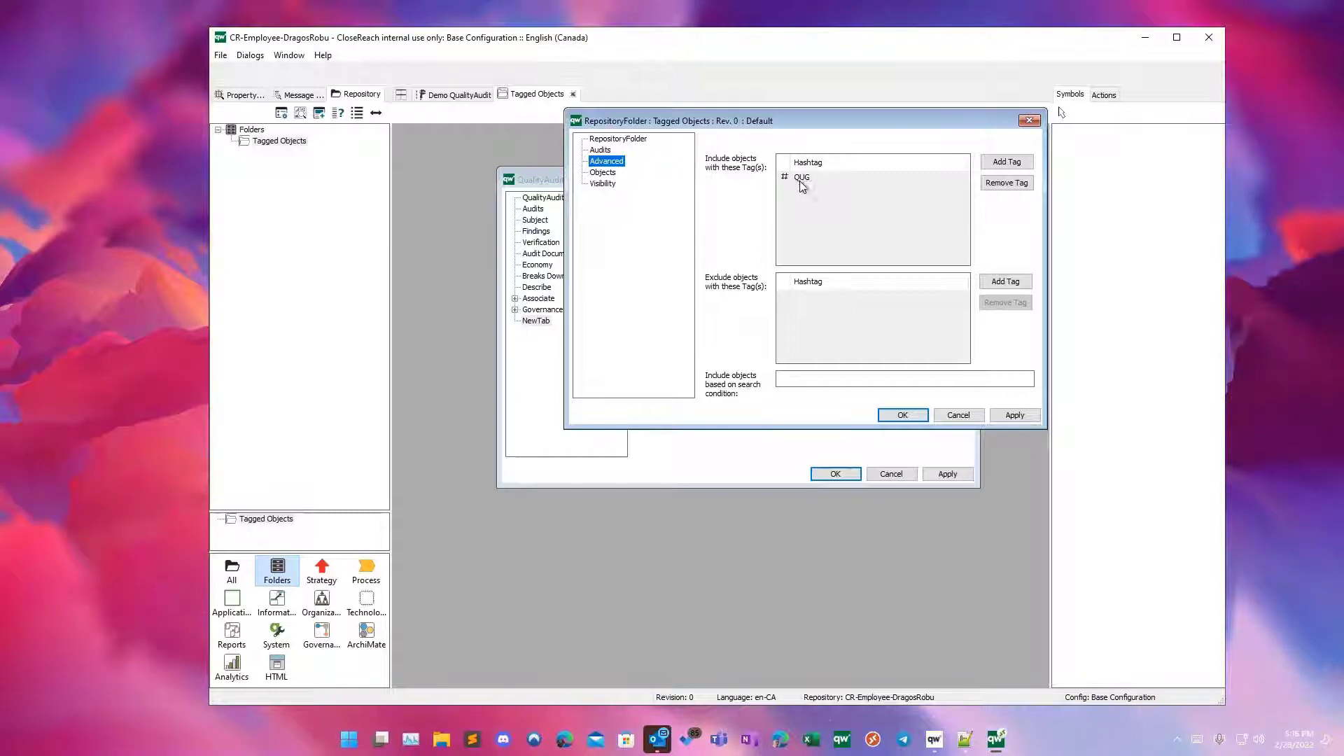
{"action": "left_click", "coordinate": [902, 416]}
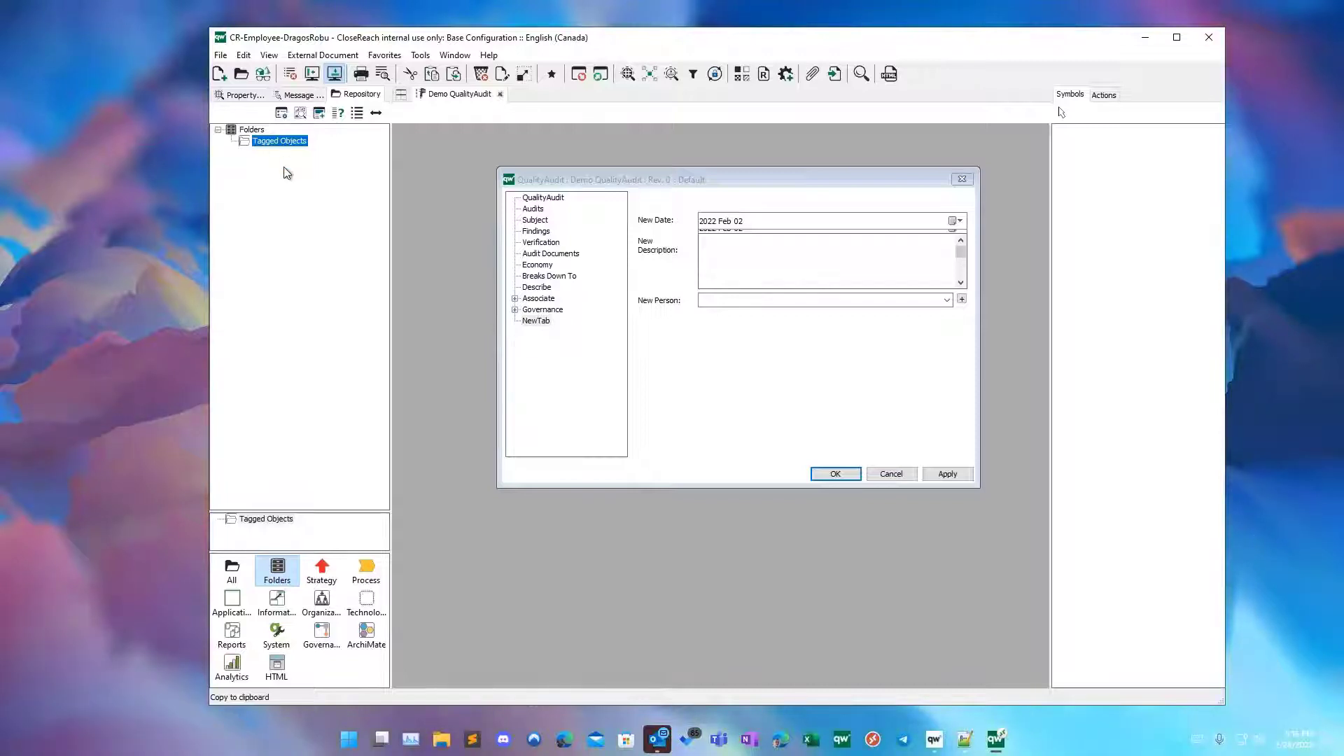
{"action": "left_click", "coordinate": [586, 200]}
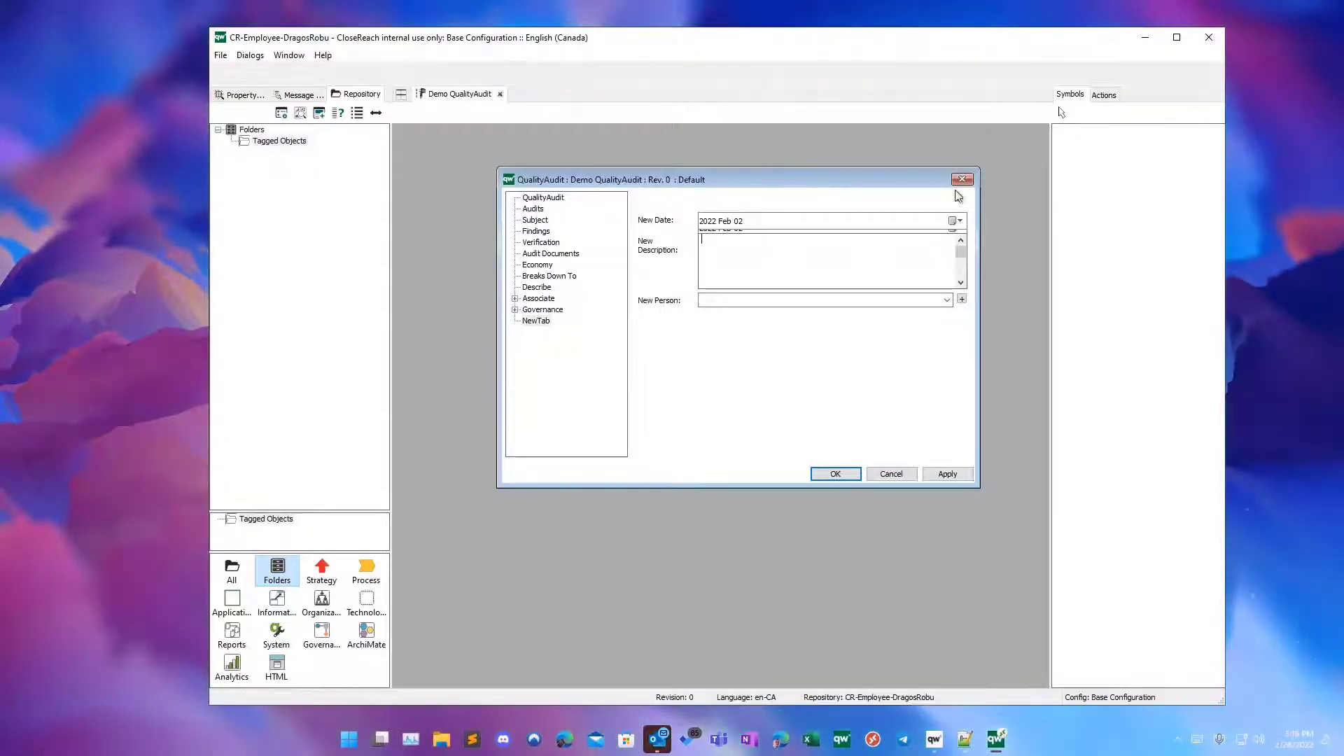
{"action": "left_click", "coordinate": [295, 141]}
{"action": "left_click", "coordinate": [309, 177]}
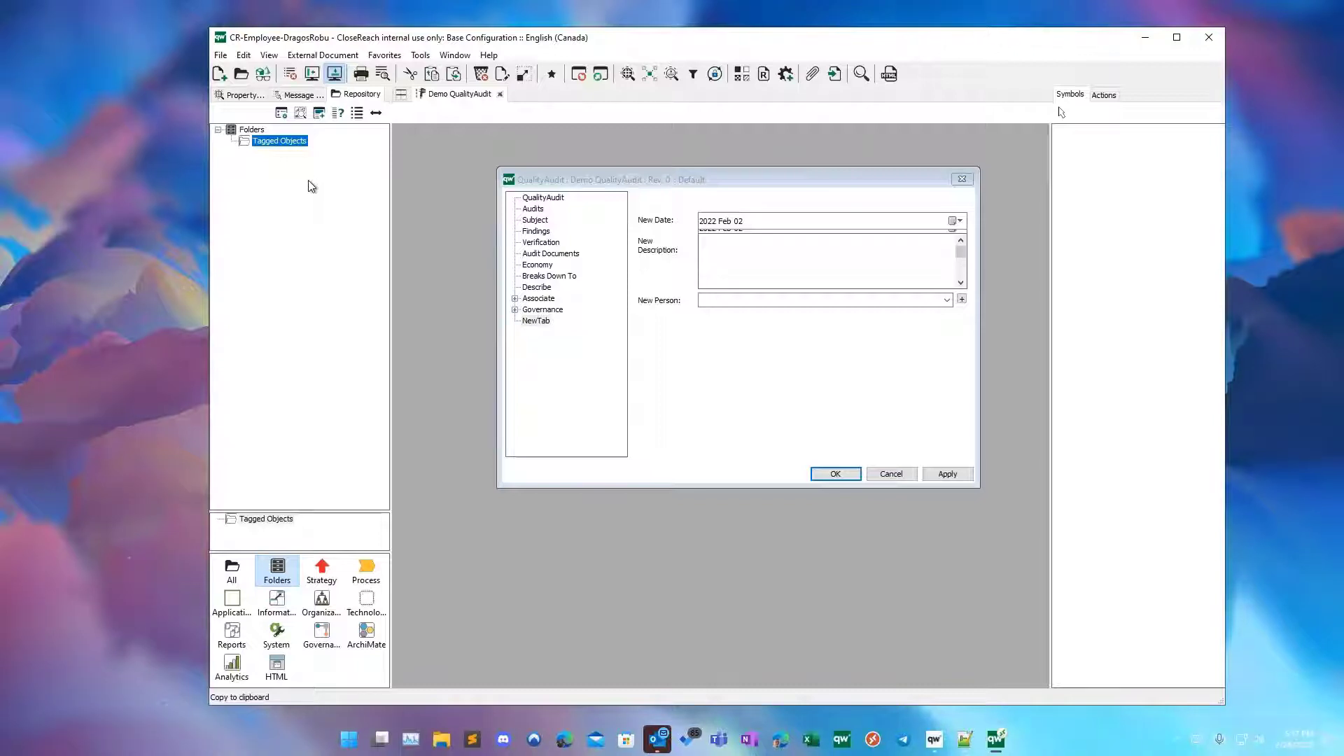
Step: Switch to the QUG Demo web window, move it aside, and return to the desktop client to reopen the Tagged Objects folder's properties
{"action": "left_click", "coordinate": [934, 739]}
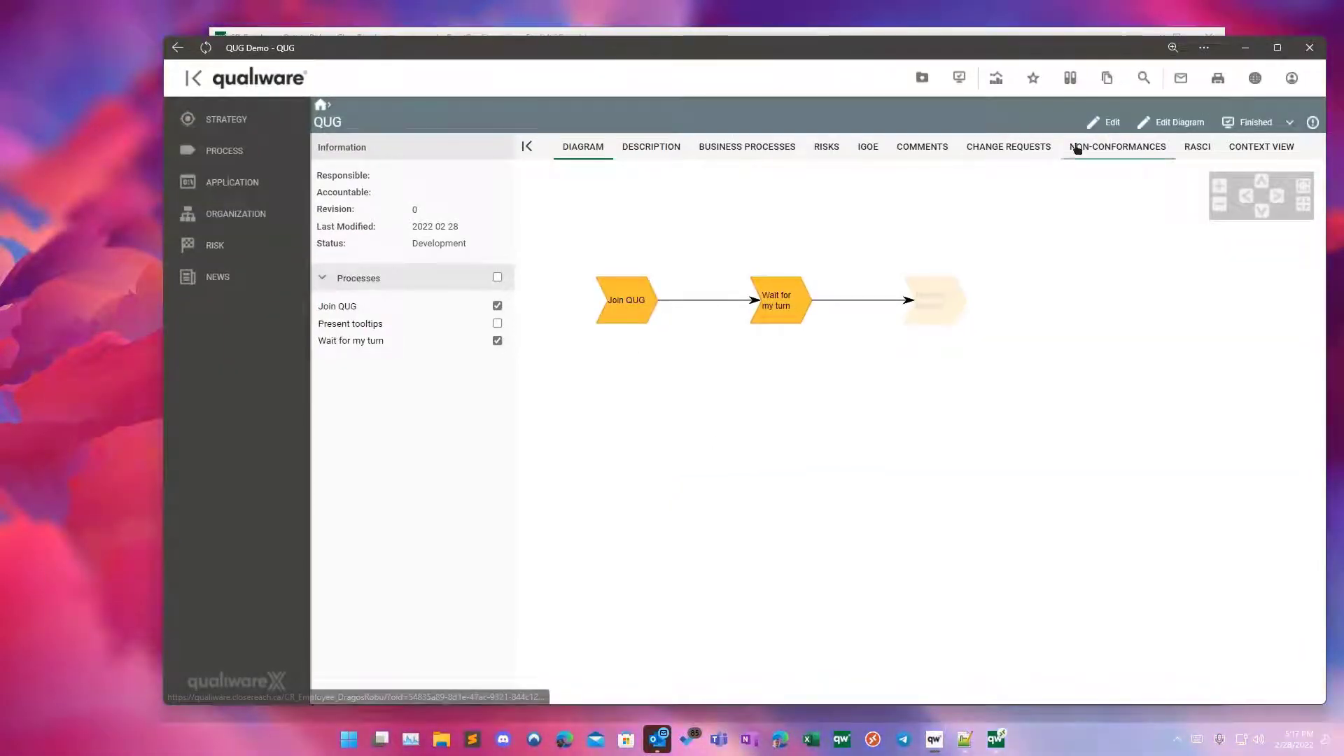
{"action": "left_click_drag", "start_coordinate": [791, 47], "coordinate": [685, 212]}
{"action": "left_click", "coordinate": [675, 168]}
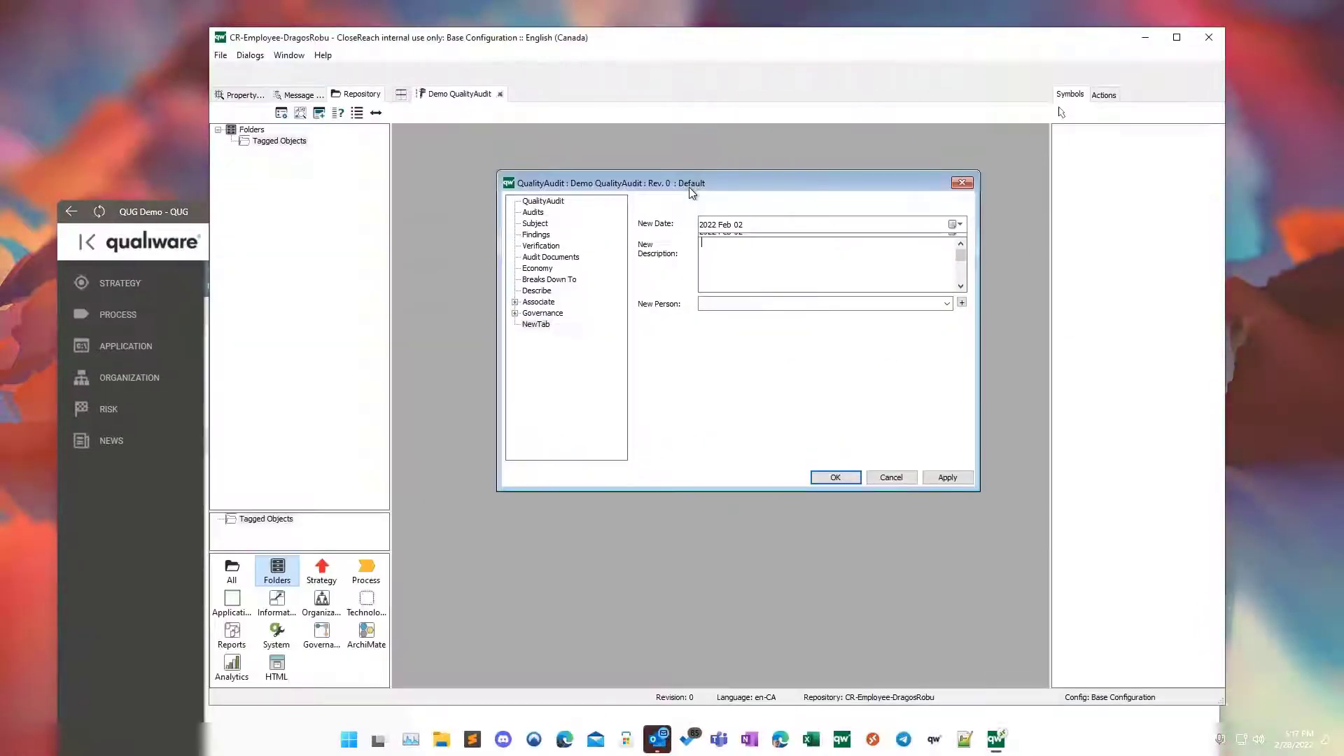
{"action": "left_click", "coordinate": [292, 144]}
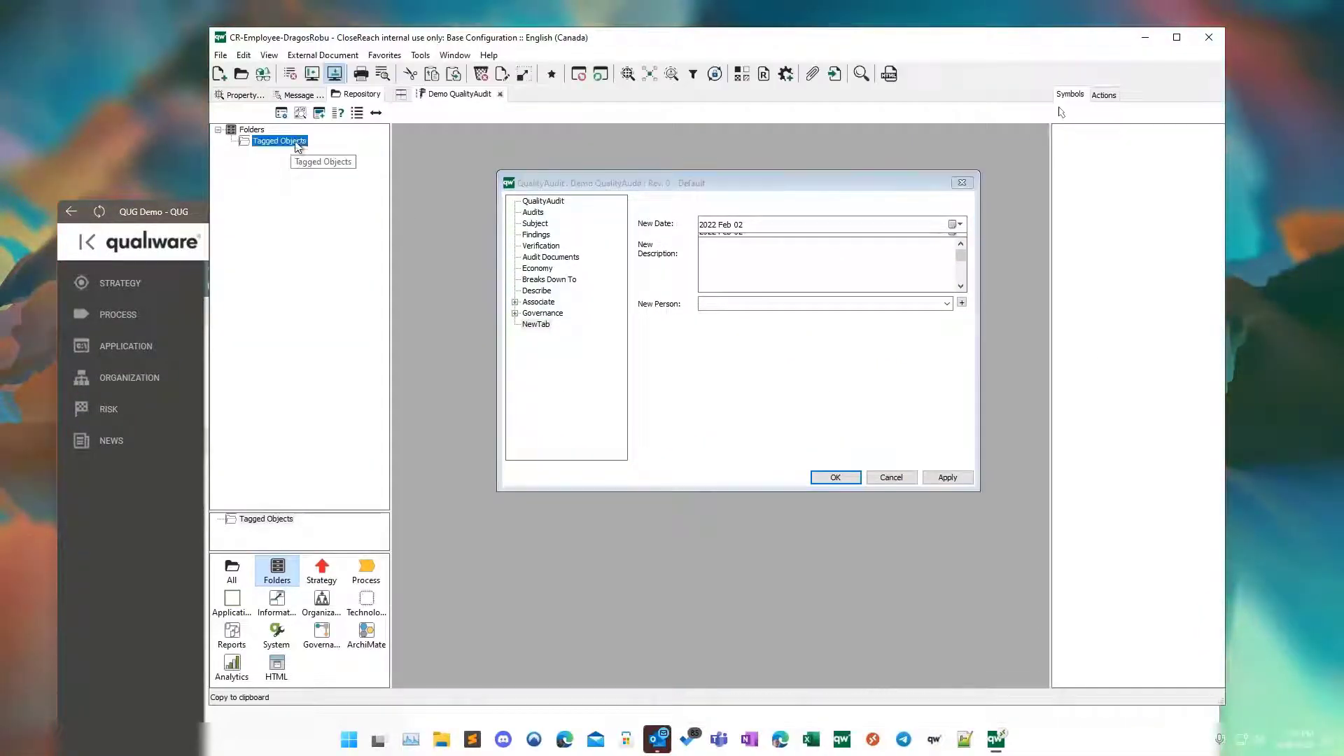
{"action": "right_click", "coordinate": [304, 142]}
{"action": "left_click", "coordinate": [343, 187]}
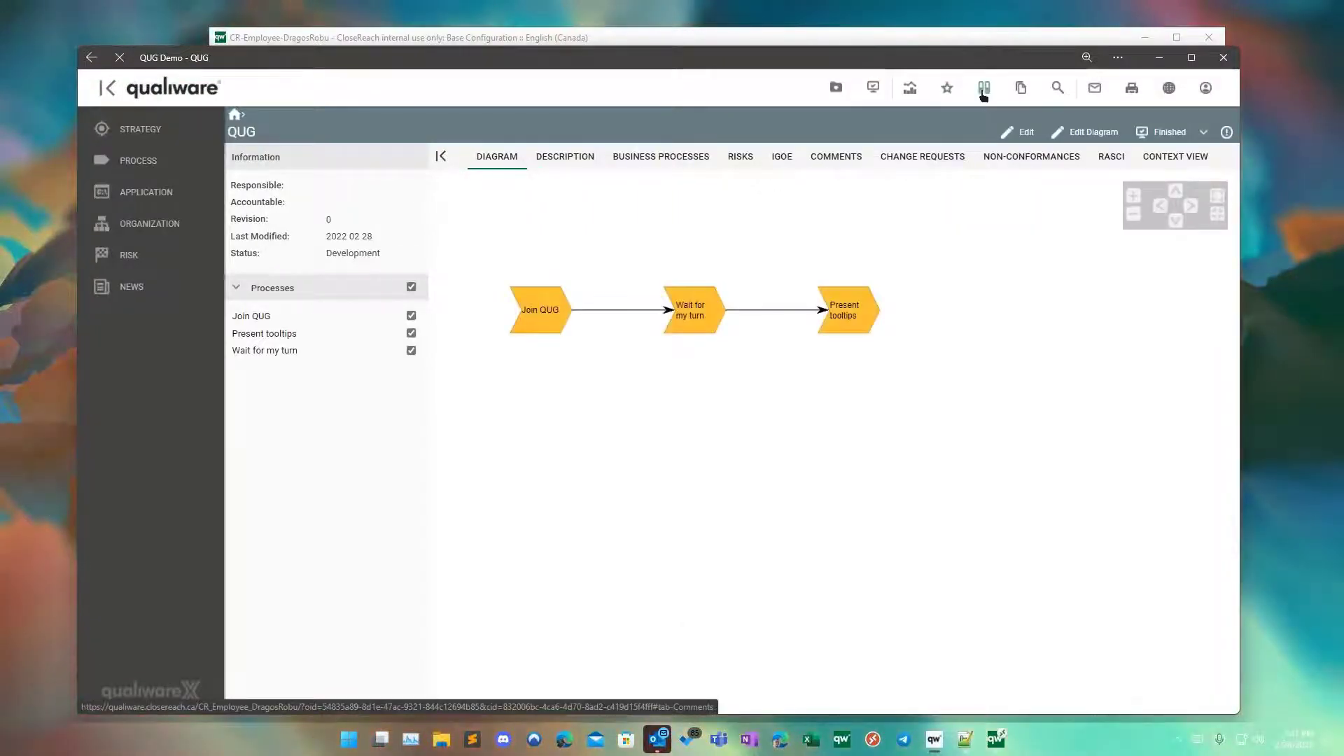
Step: In the QUG Demo web window, open the repository and list the contents of the Tagged Objects folder
{"action": "left_click", "coordinate": [984, 93]}
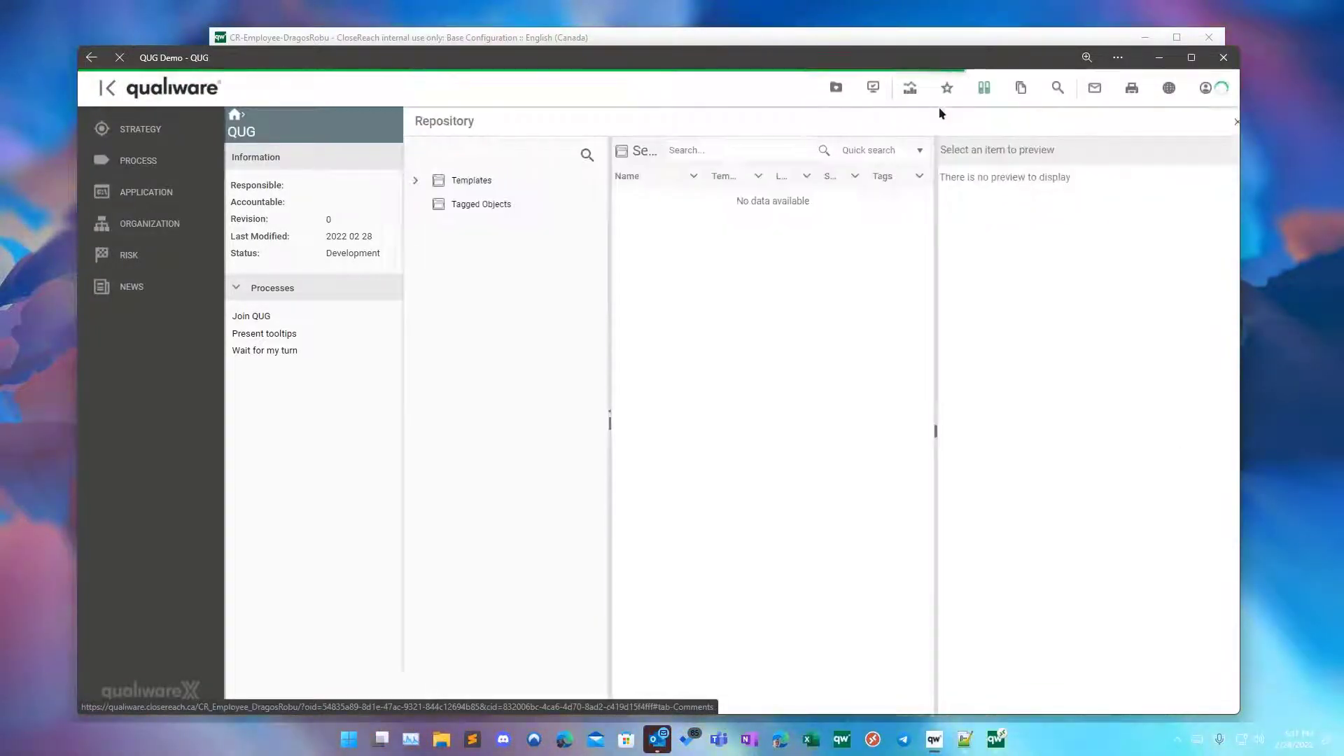
{"action": "left_click", "coordinate": [463, 208]}
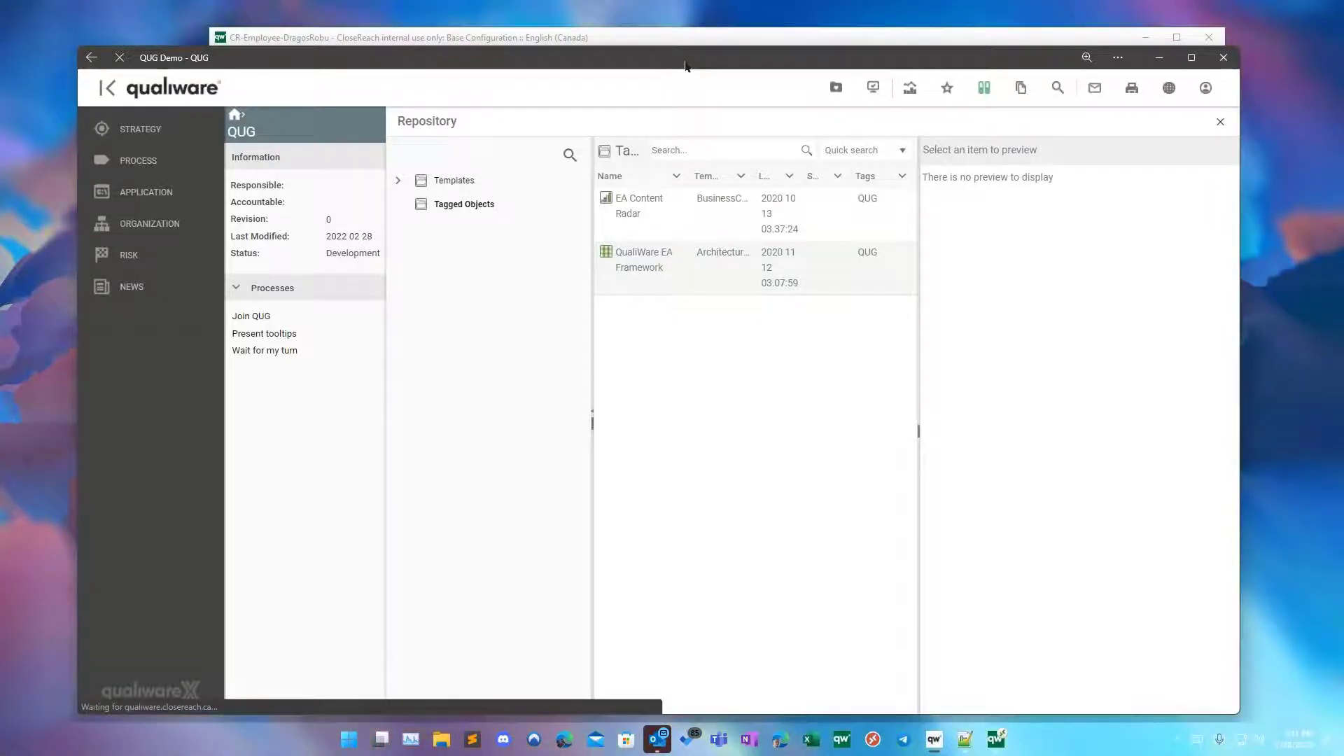
Step: Return to the desktop client and close the property dialogs of Tagged Objects and Demo QualityAudit
{"action": "left_click", "coordinate": [825, 38]}
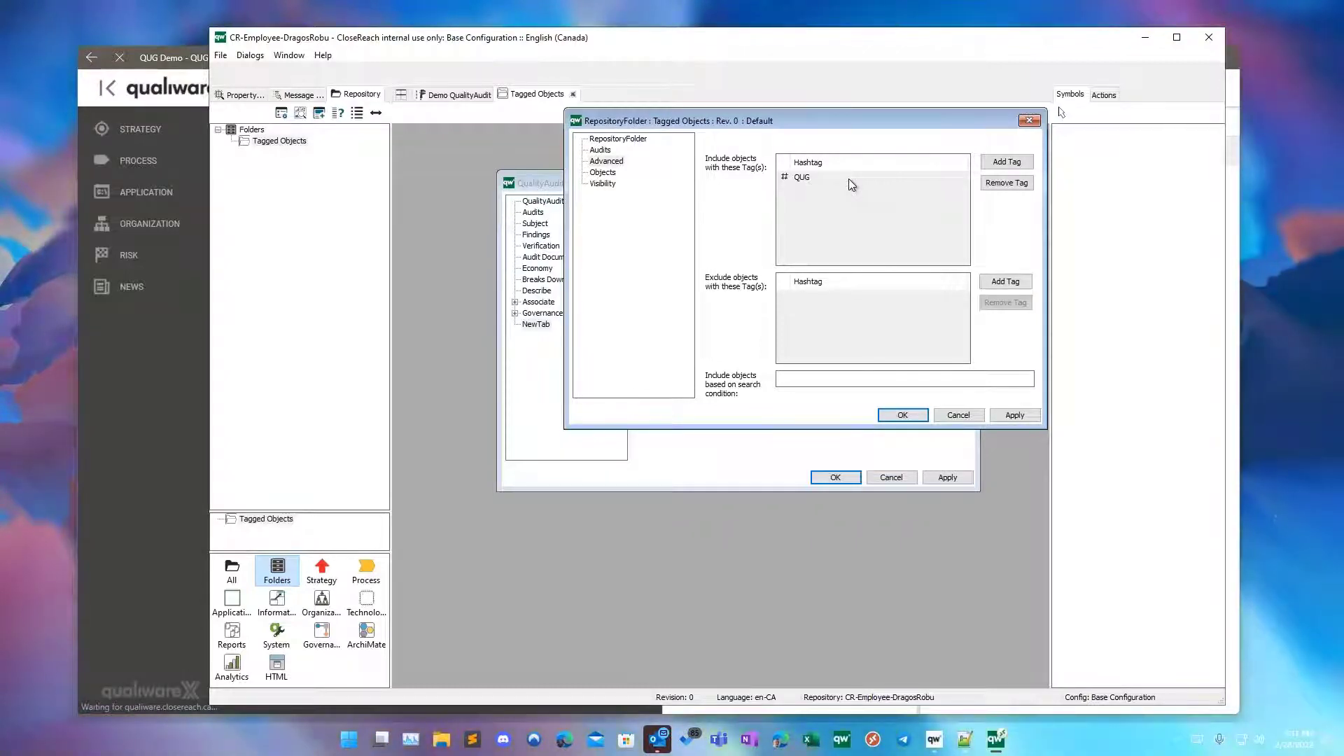
{"action": "left_click", "coordinate": [1029, 120]}
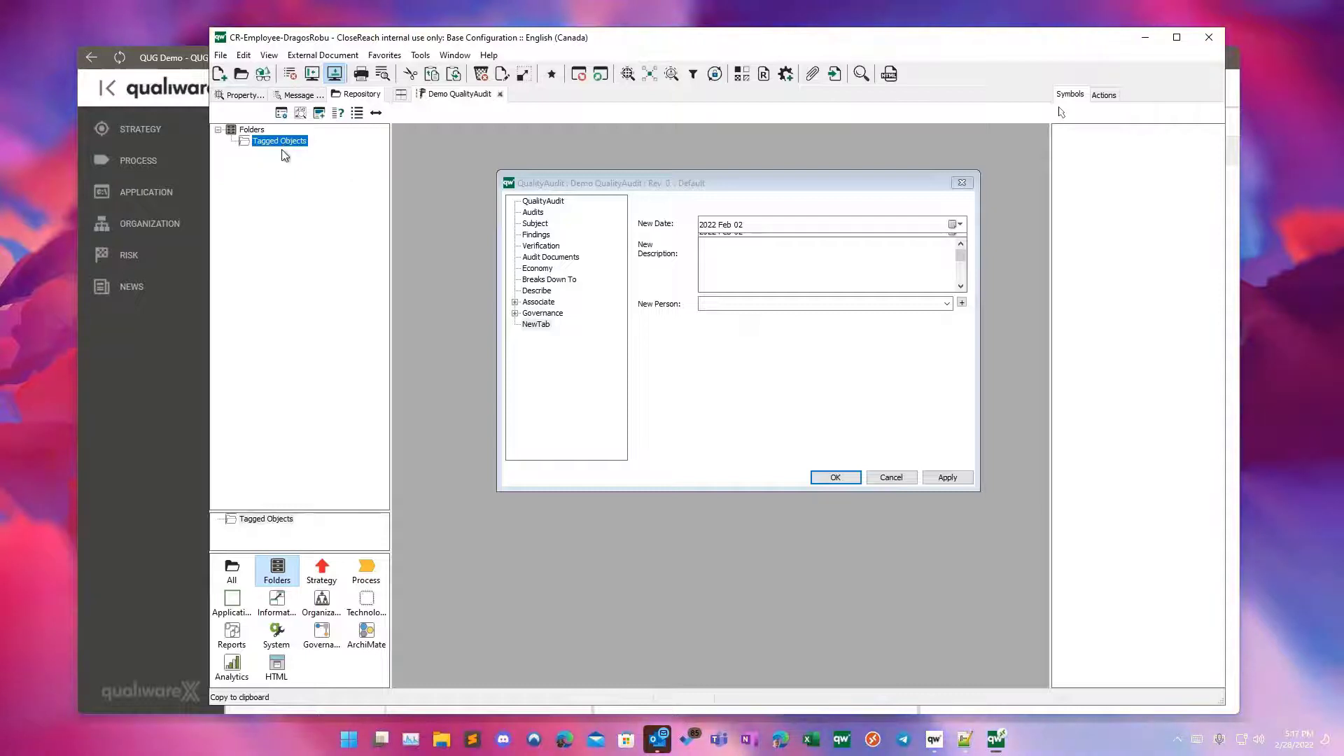
{"action": "left_click", "coordinate": [962, 184]}
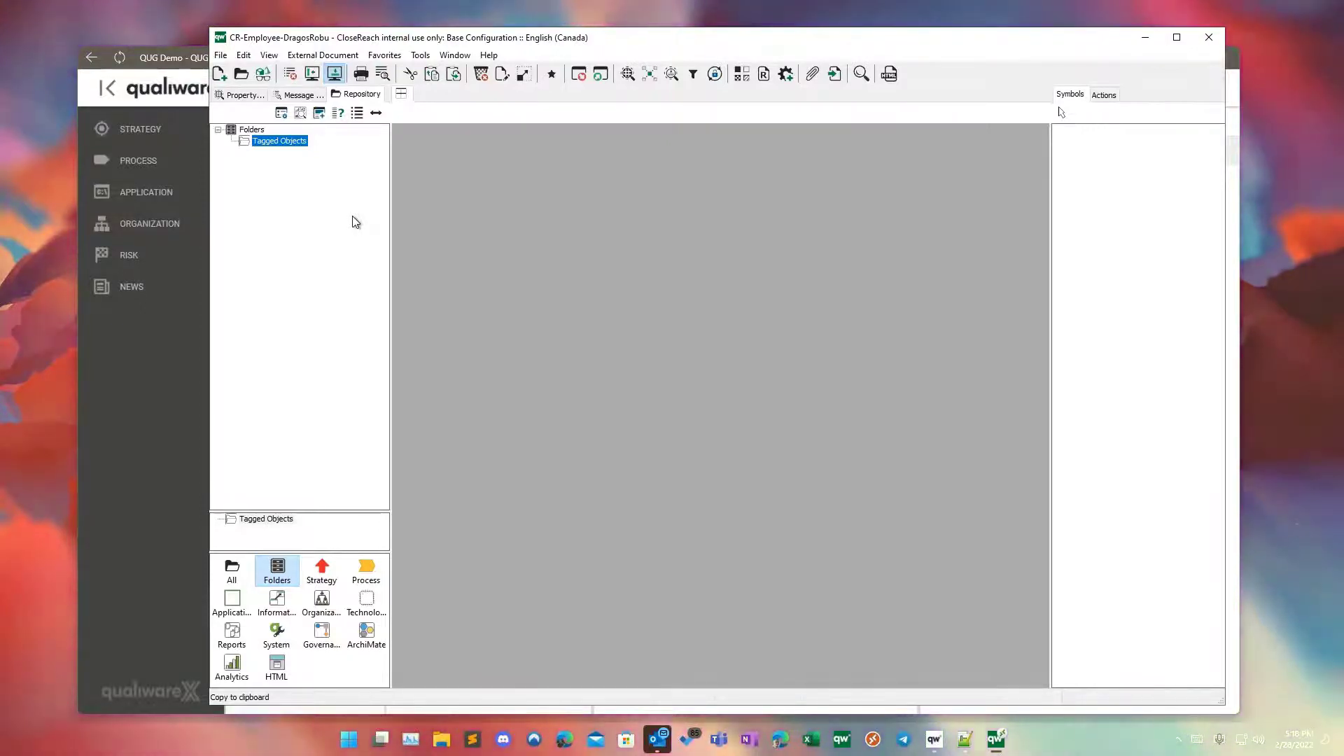
Step: Open the multiline command window, enlarge and move it, and examine the script that adds hashtagged objects to a repository folder
{"action": "left_click", "coordinate": [422, 58]}
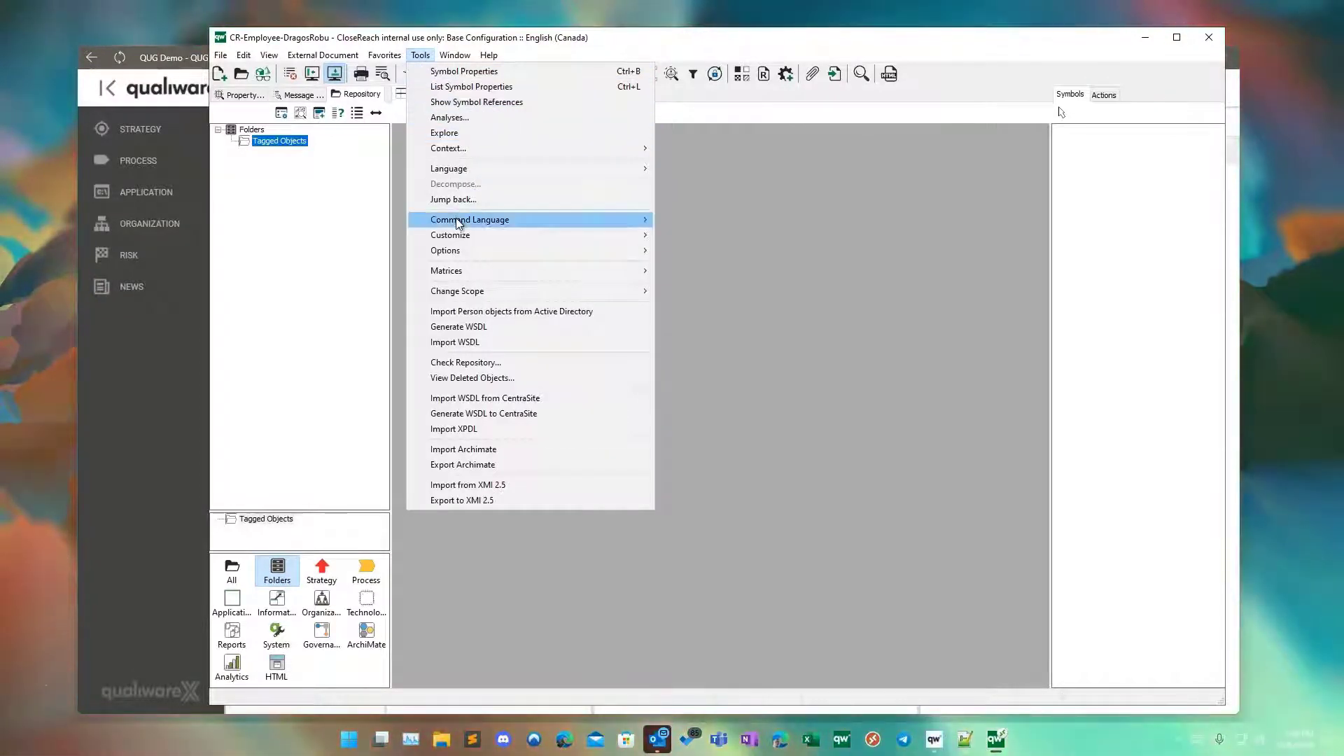
{"action": "mouse_move", "coordinate": [500, 219]}
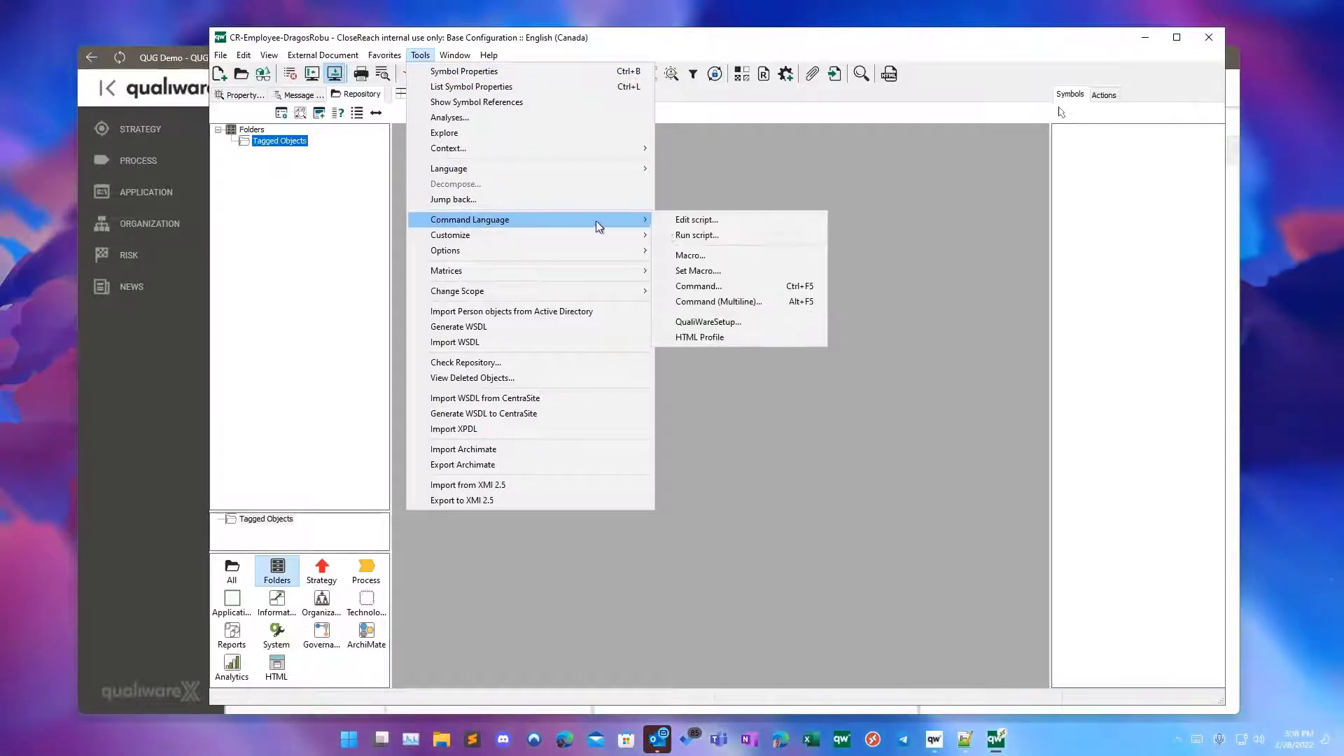
{"action": "left_click", "coordinate": [737, 301]}
{"action": "left_click_drag", "start_coordinate": [425, 120], "coordinate": [517, 152]}
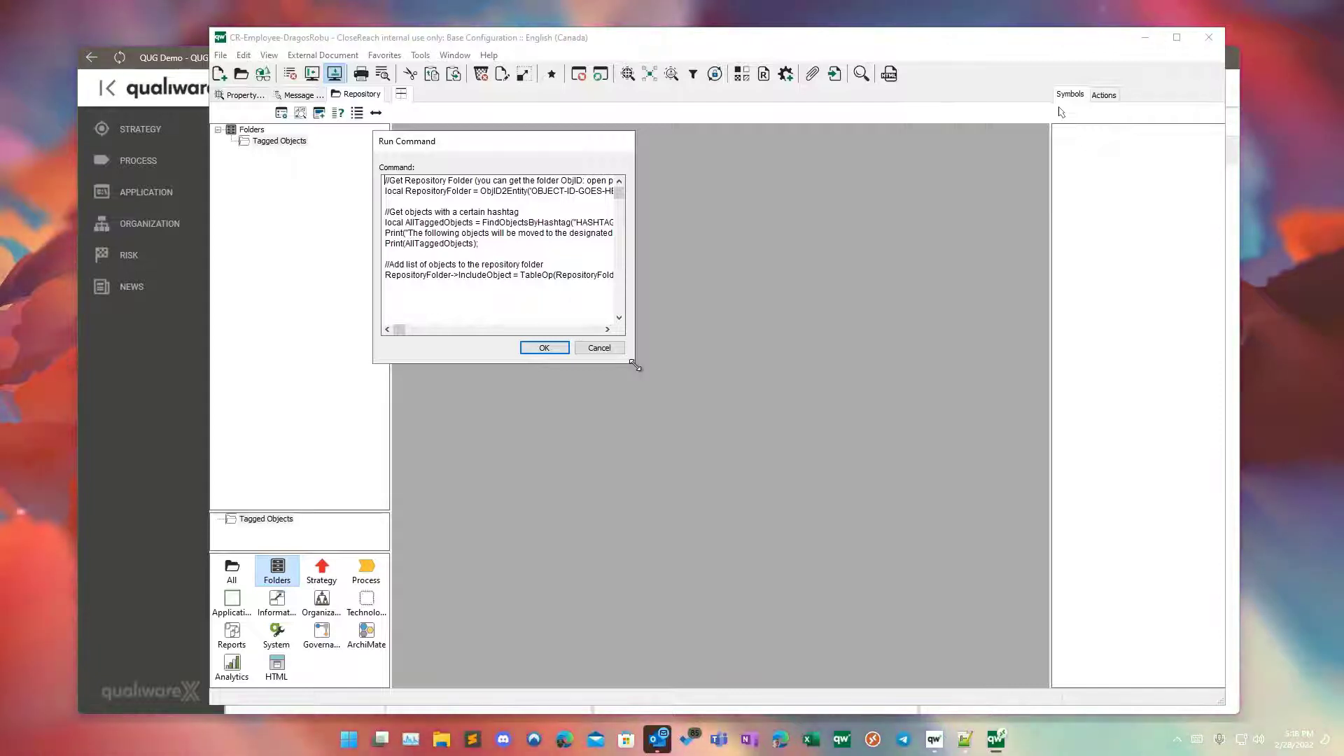
{"action": "left_click_drag", "start_coordinate": [635, 365], "coordinate": [891, 431]}
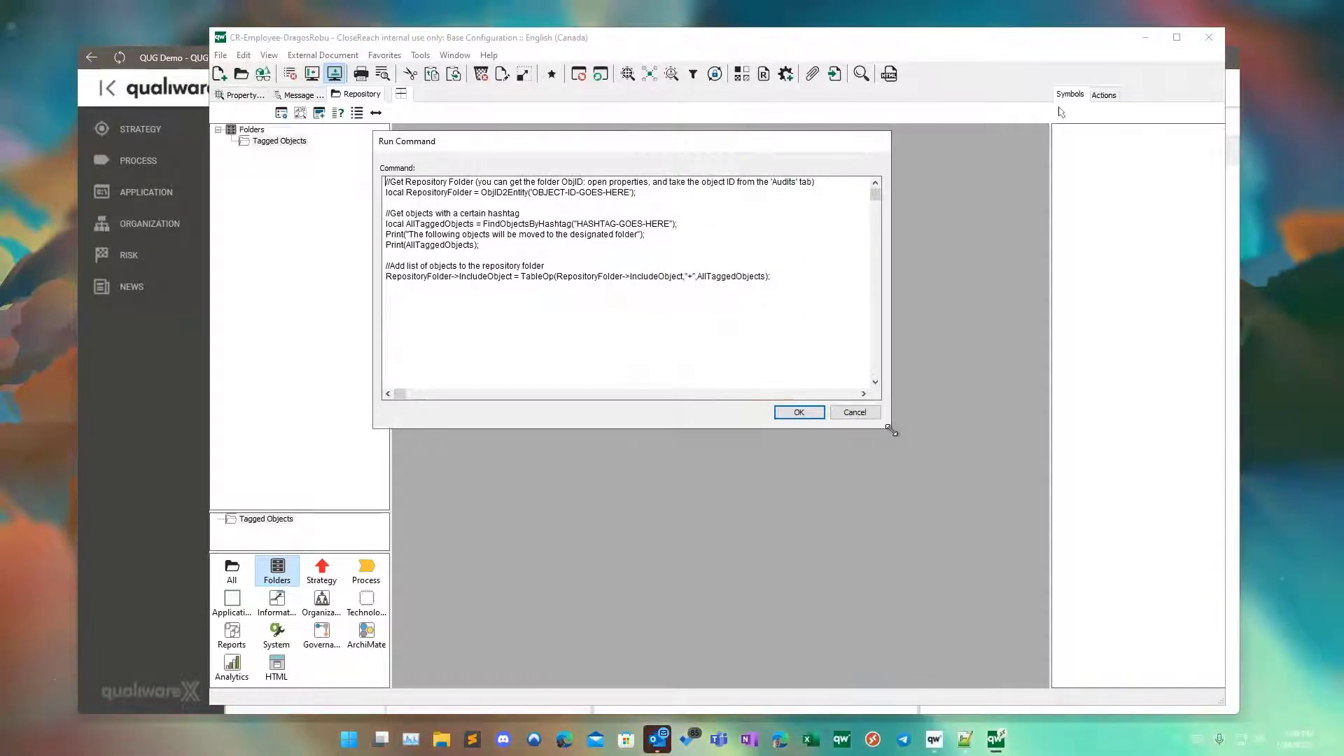
{"action": "left_click_drag", "start_coordinate": [554, 148], "coordinate": [626, 169]}
{"action": "left_click_drag", "start_coordinate": [870, 325], "coordinate": [456, 201]}
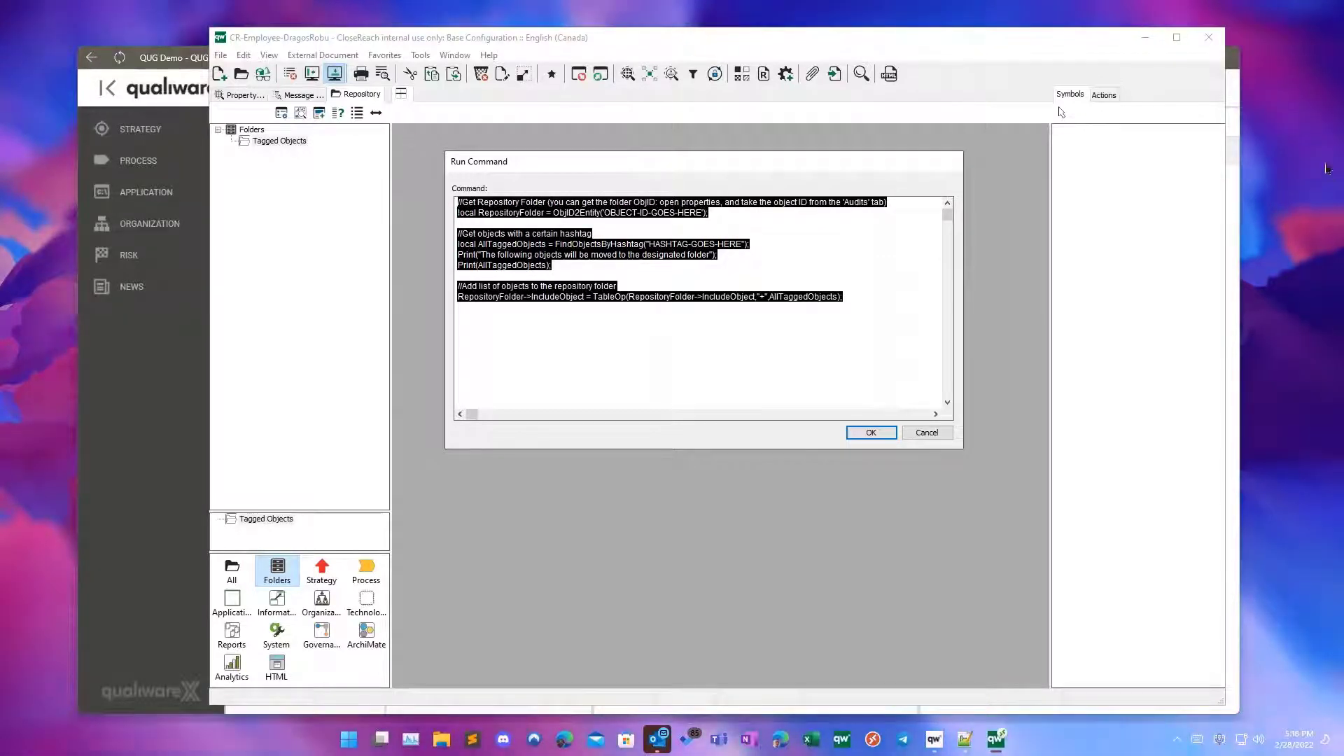
{"action": "left_click", "coordinate": [1333, 54]}
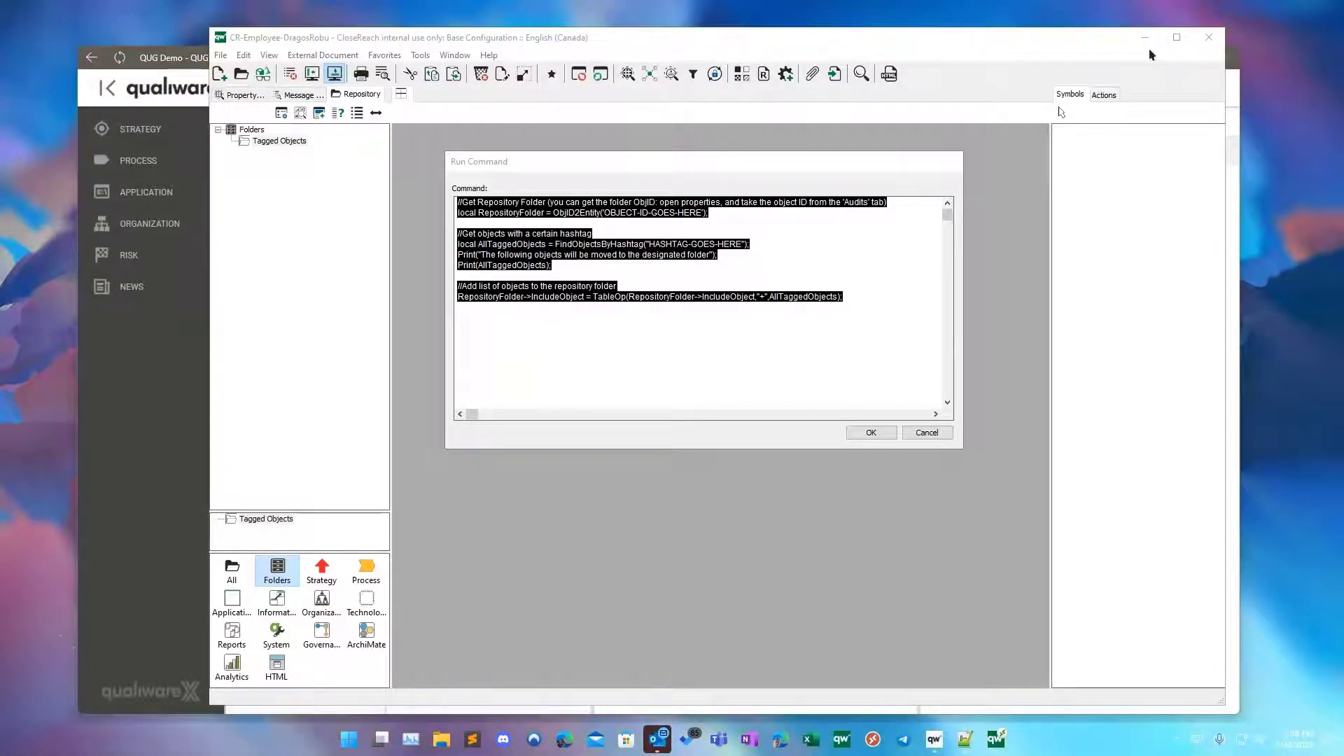
{"action": "left_click", "coordinate": [716, 255]}
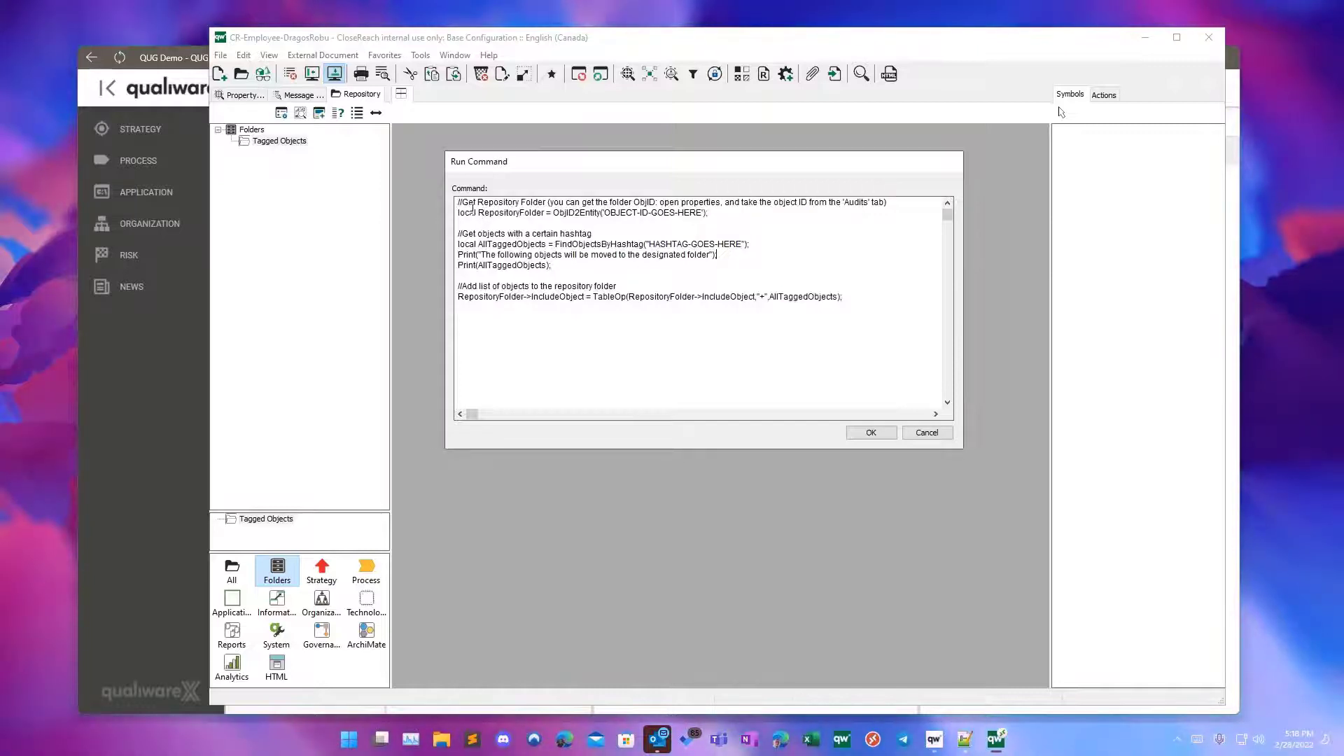
{"action": "key", "text": "ctrl+Home"}
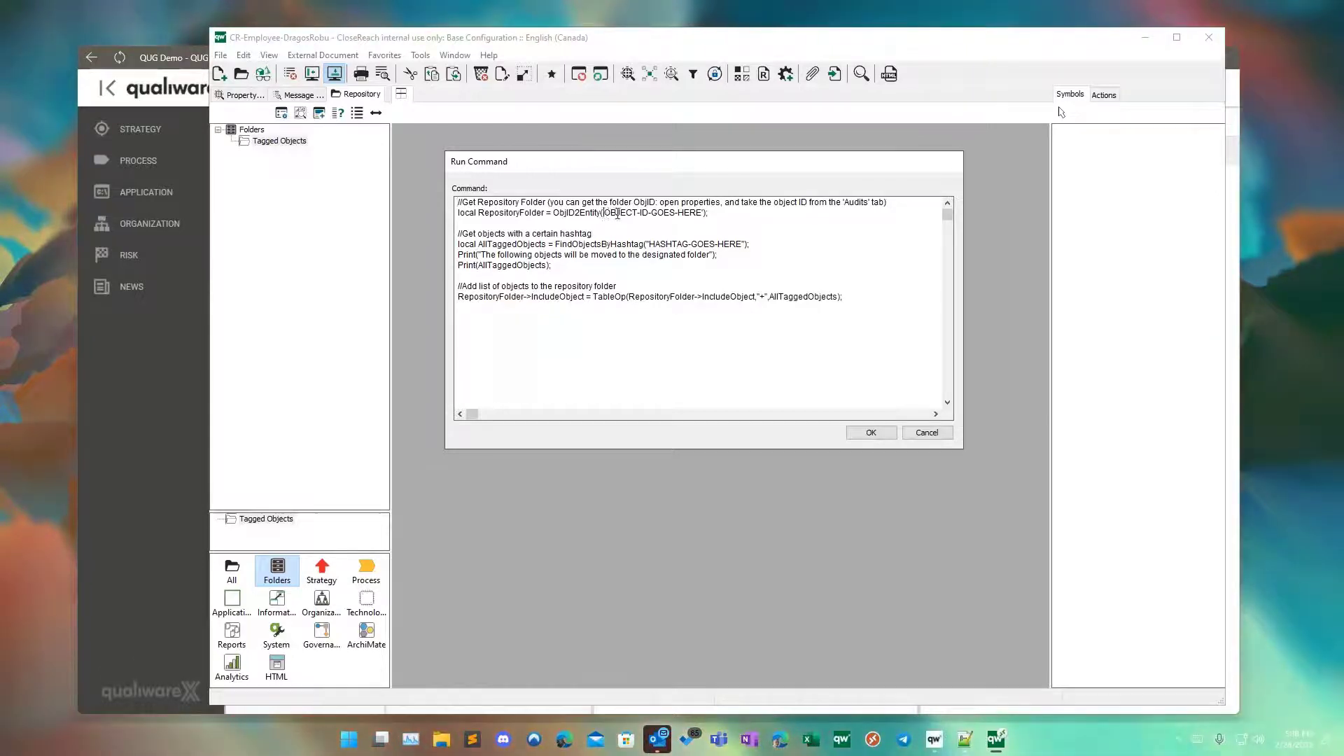
{"action": "left_click_drag", "start_coordinate": [604, 213], "coordinate": [701, 218]}
{"action": "key", "text": "Delete"}
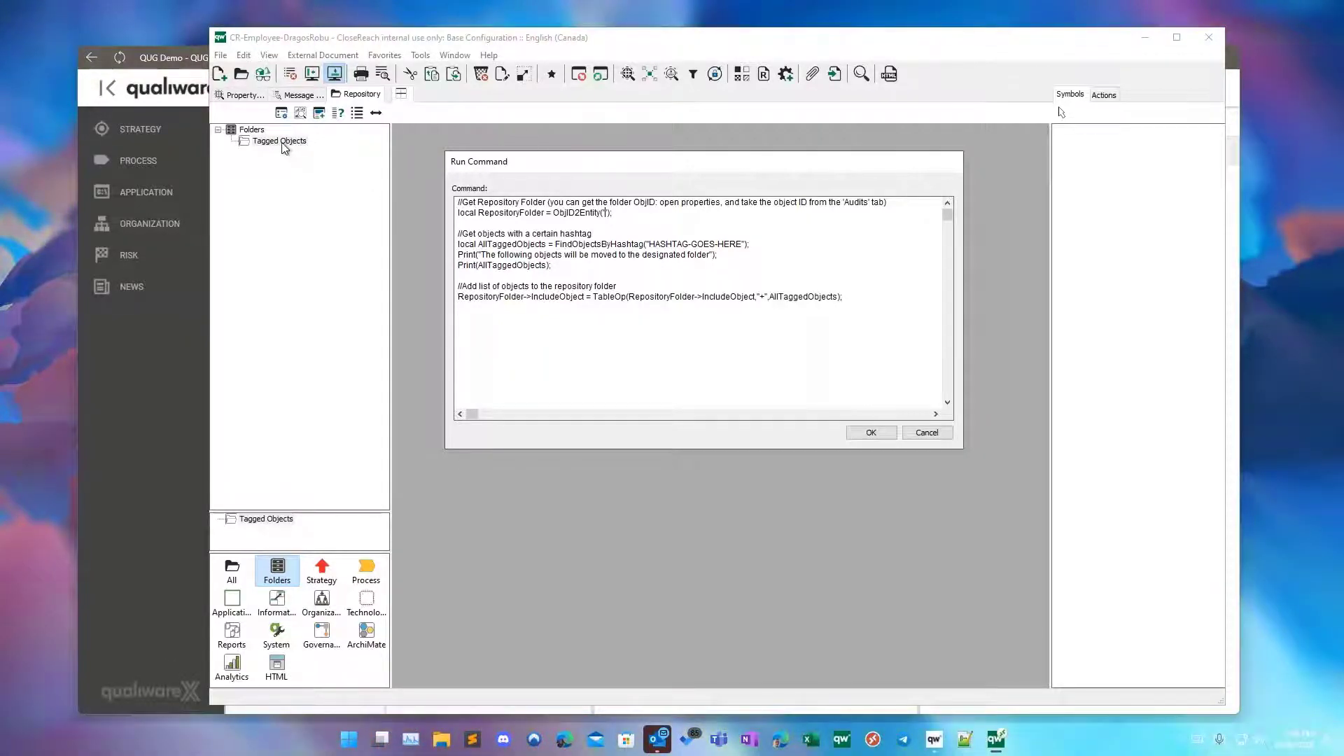
{"action": "left_click", "coordinate": [931, 433]}
Step: Open the Tagged Objects folder's properties and copy its object ID from the Audits information
{"action": "left_click", "coordinate": [284, 141]}
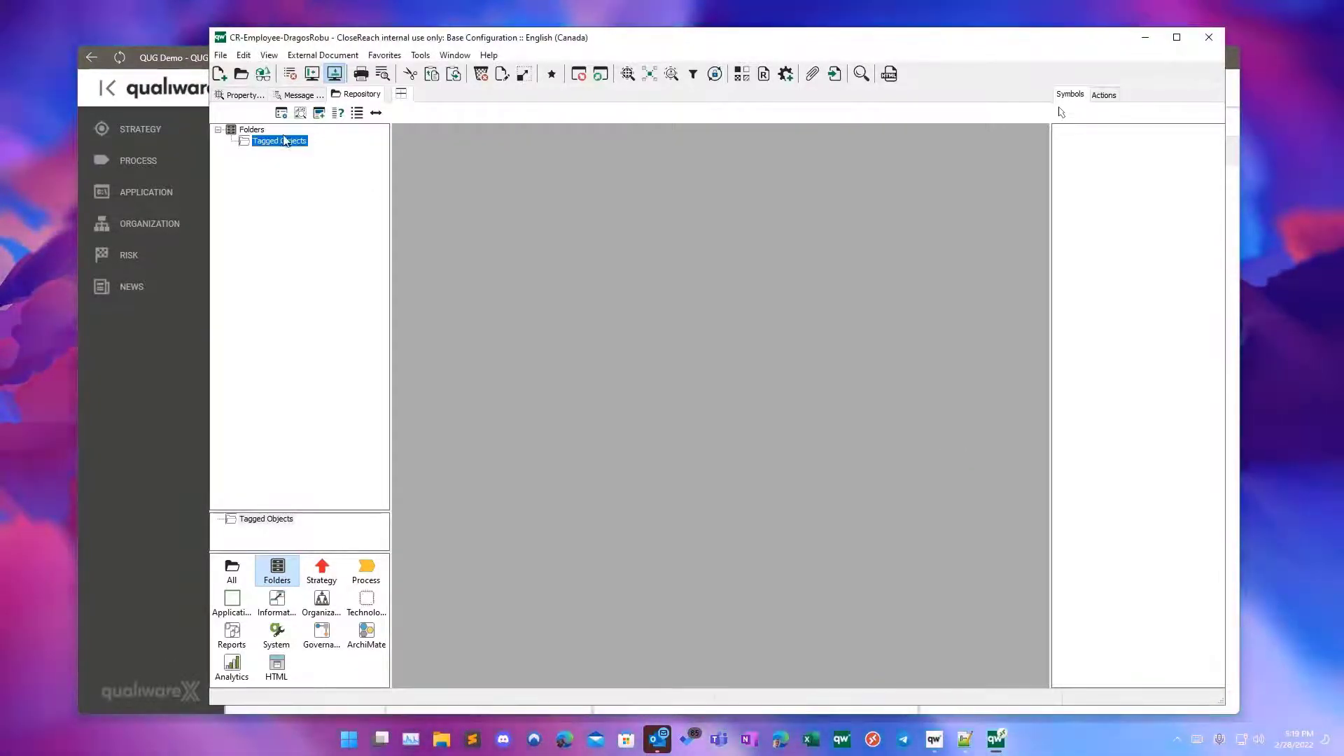
{"action": "right_click", "coordinate": [285, 139]}
{"action": "left_click", "coordinate": [341, 183]}
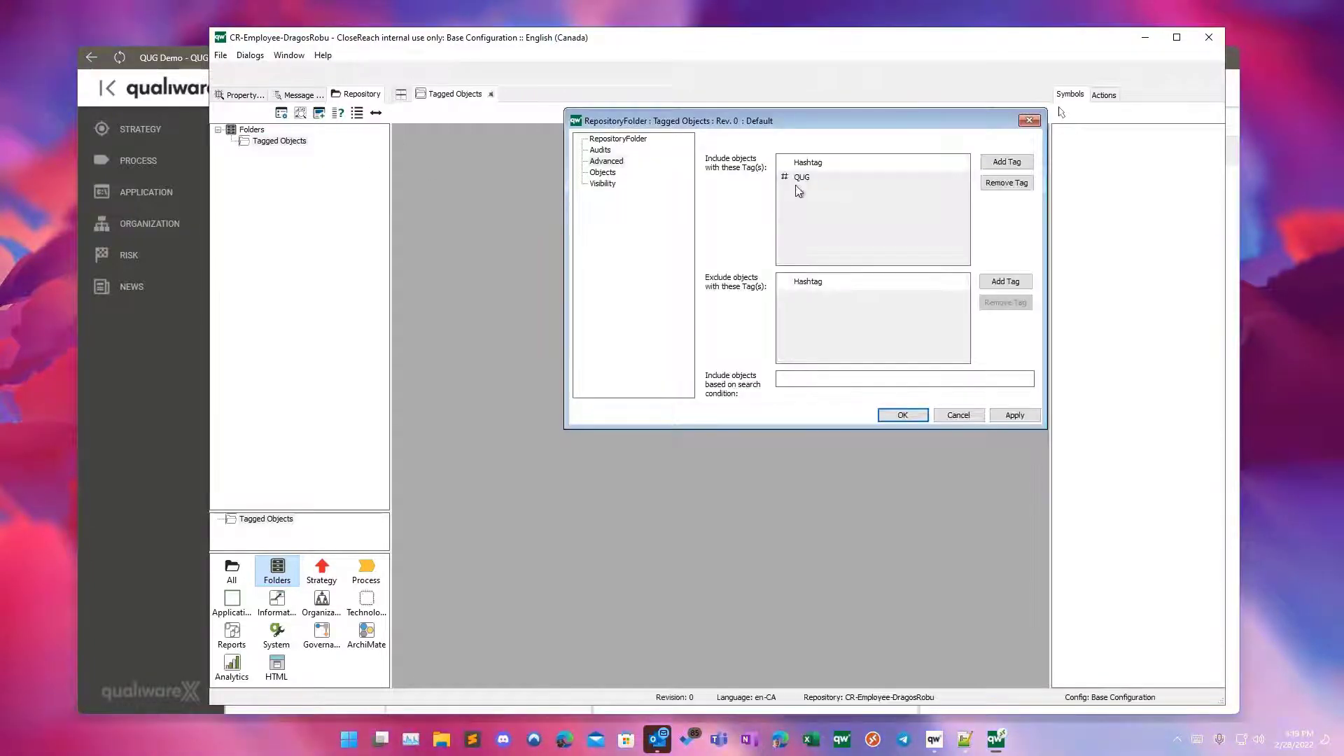
{"action": "left_click", "coordinate": [595, 149]}
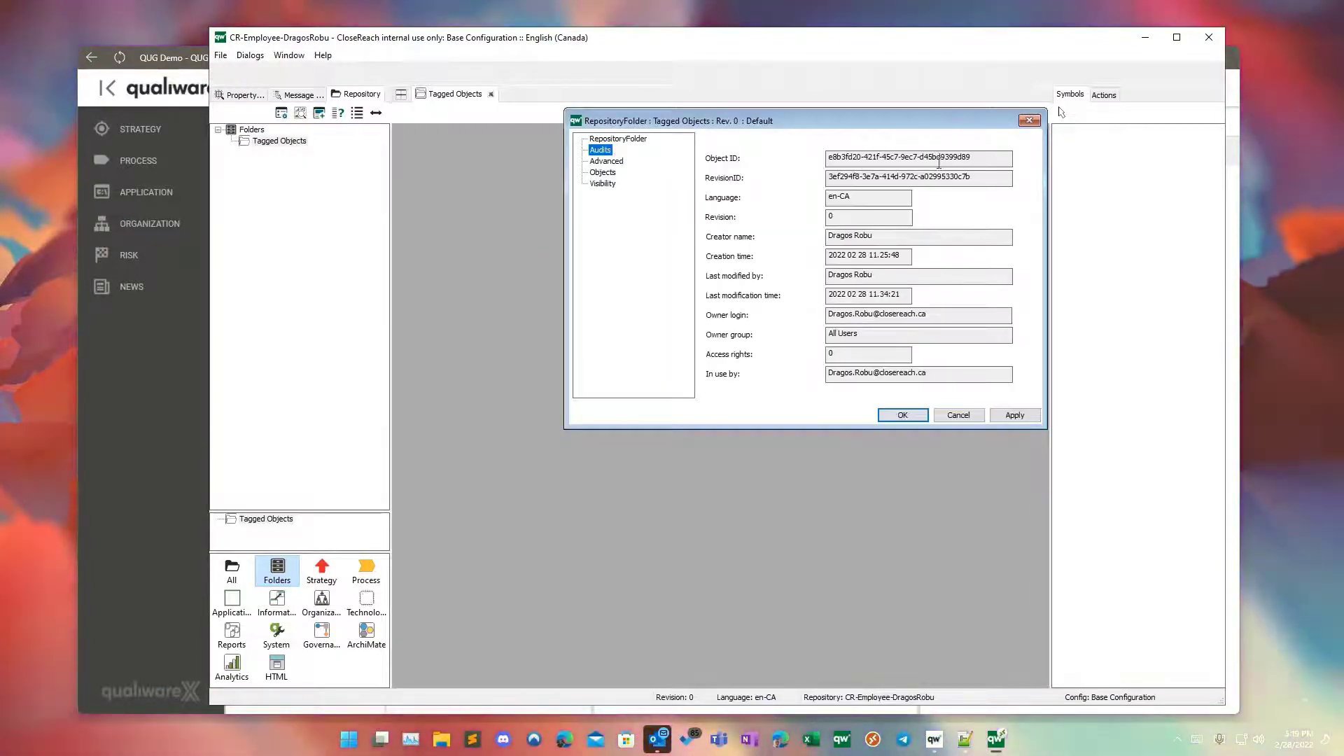
{"action": "double_click", "coordinate": [939, 158]}
{"action": "key", "text": "ctrl+c"}
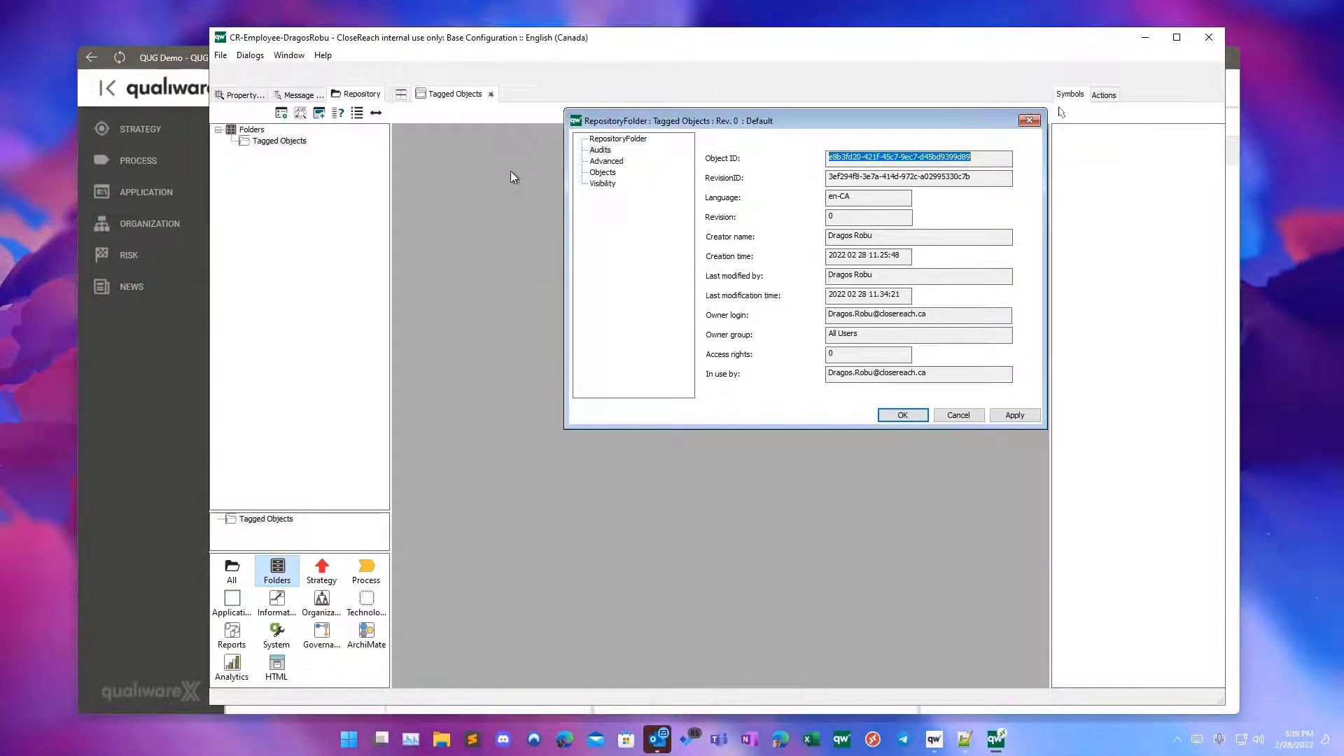
Step: Open the multiline command script and replace the OBJECT-ID-GOES-HERE placeholder with the copied folder object ID
{"action": "key", "text": "ctrl+r"}
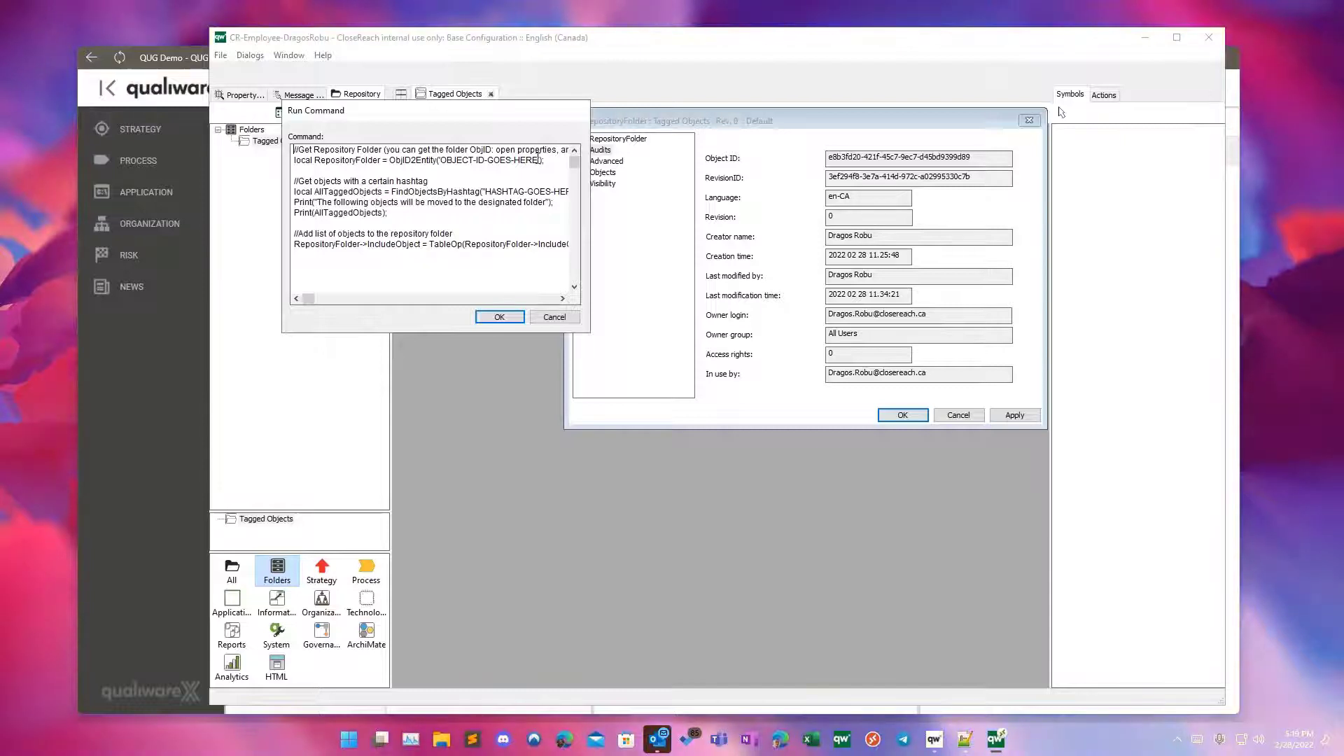
{"action": "left_click_drag", "start_coordinate": [537, 160], "coordinate": [440, 160]}
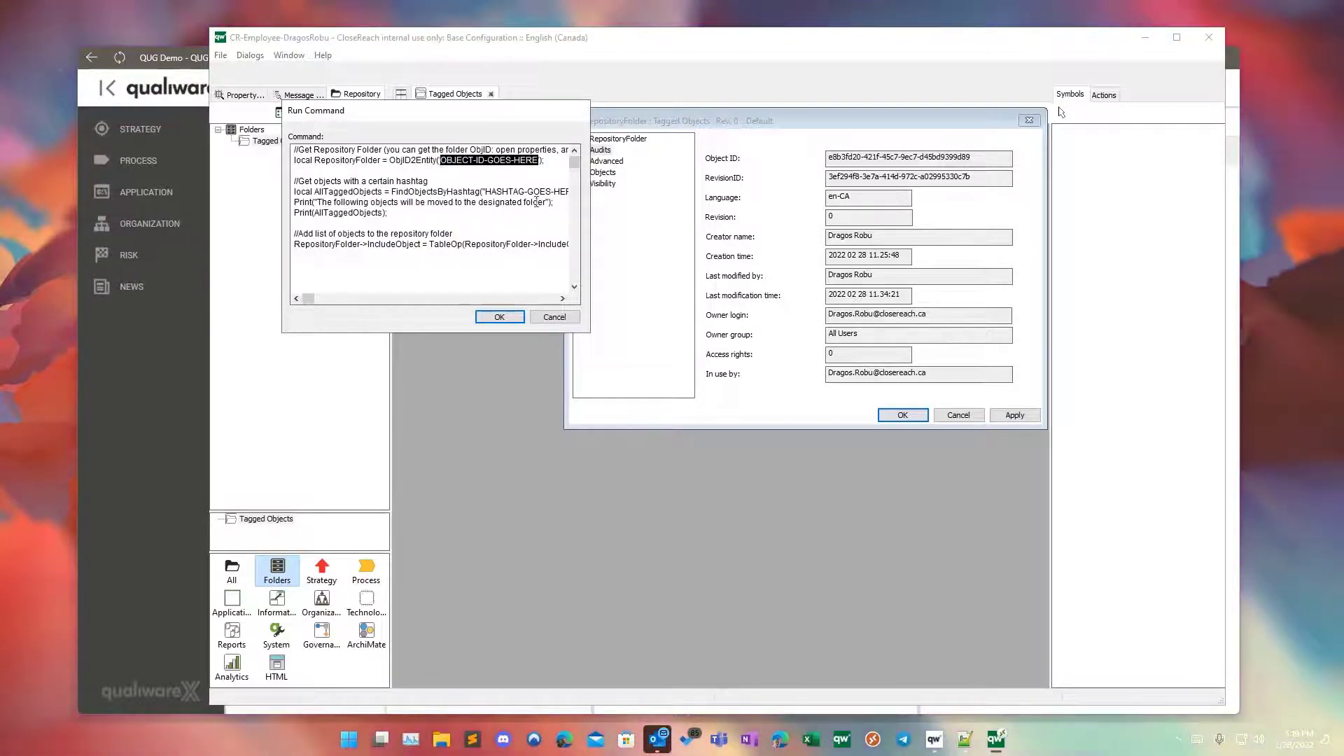
{"action": "key", "text": "ctrl+v"}
Step: Replace the HASHTAG-GOES-HERE placeholder in the FindObjectsByHashtag call with QUG
{"action": "left_click_drag", "start_coordinate": [483, 298], "coordinate": [277, 301]}
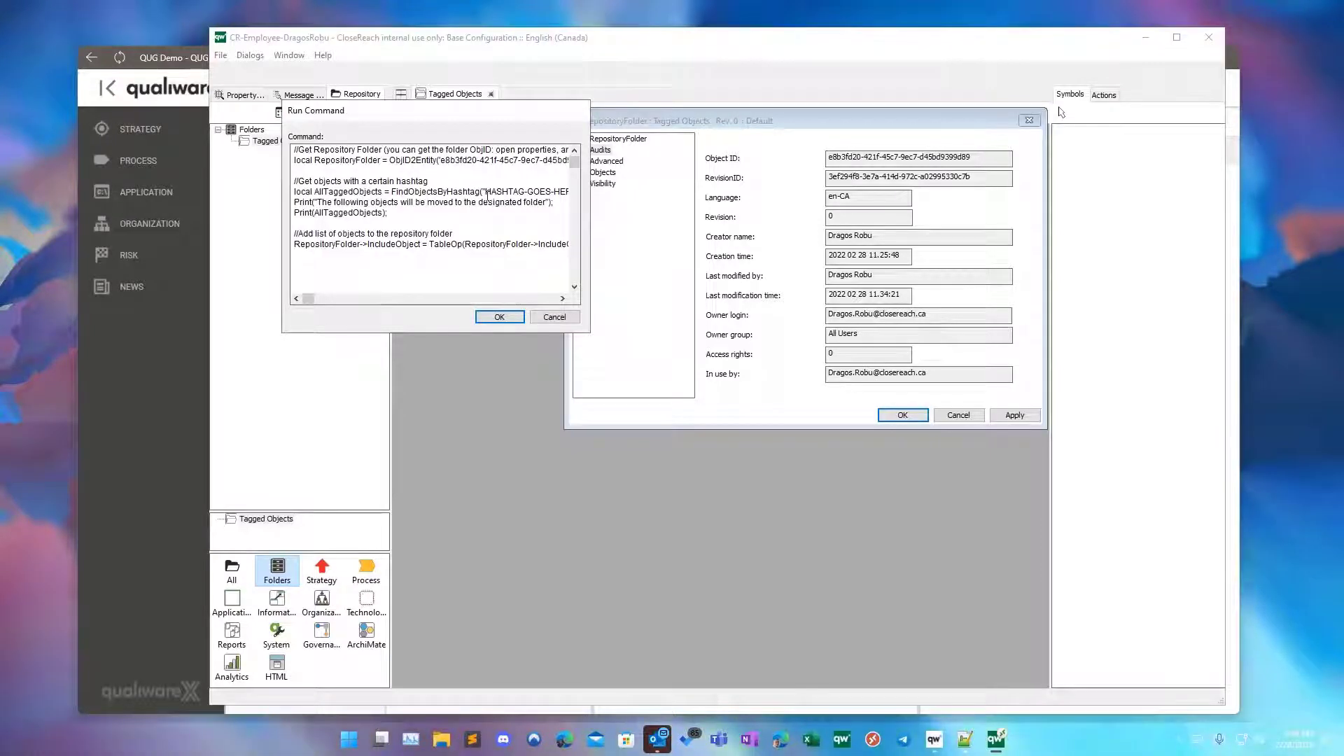
{"action": "left_click_drag", "start_coordinate": [488, 195], "coordinate": [439, 187]}
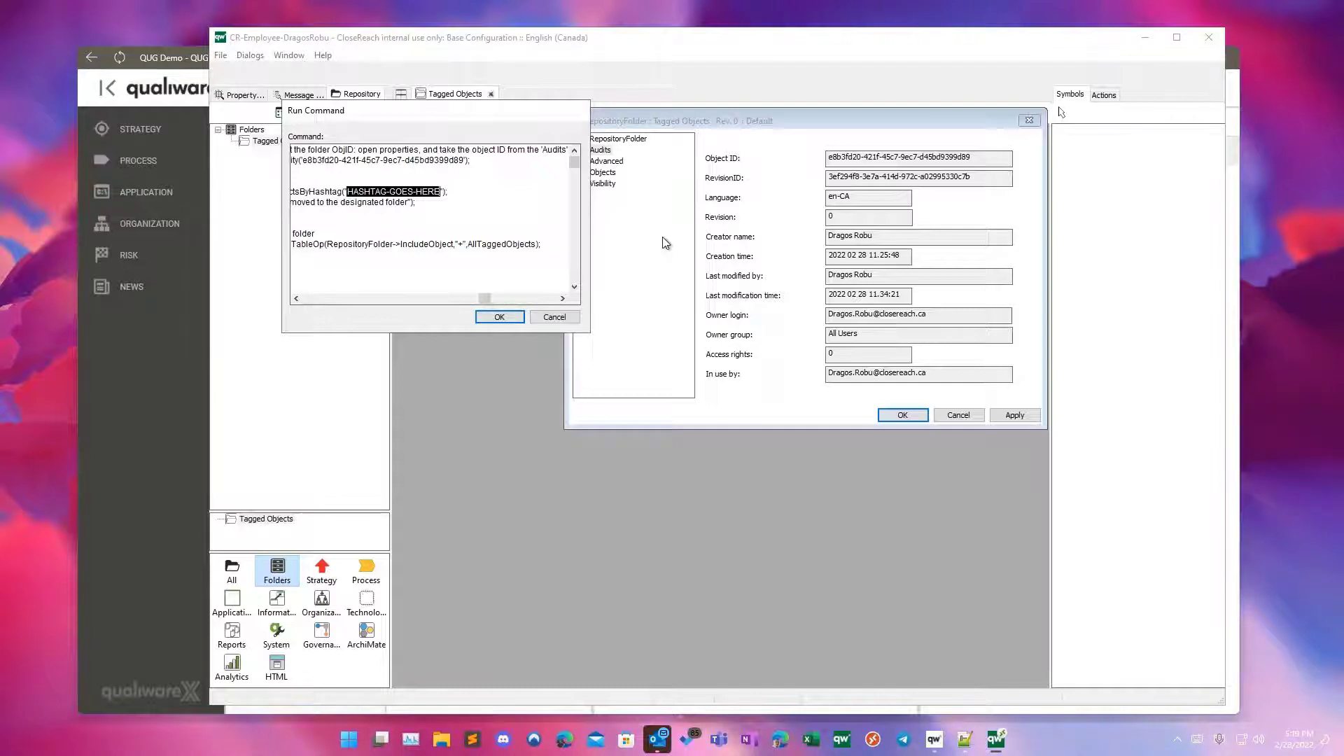
{"action": "type", "text": "QU"}
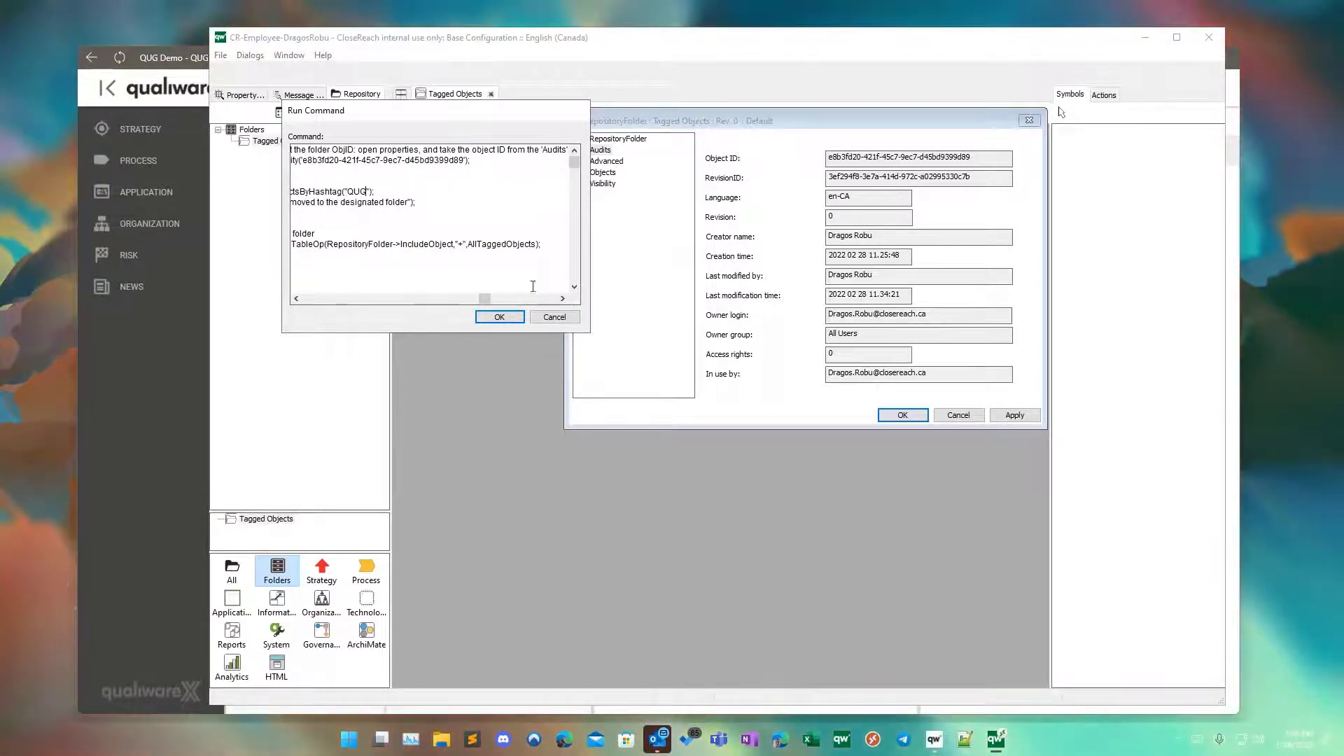
{"action": "left_click_drag", "start_coordinate": [480, 300], "coordinate": [283, 305]}
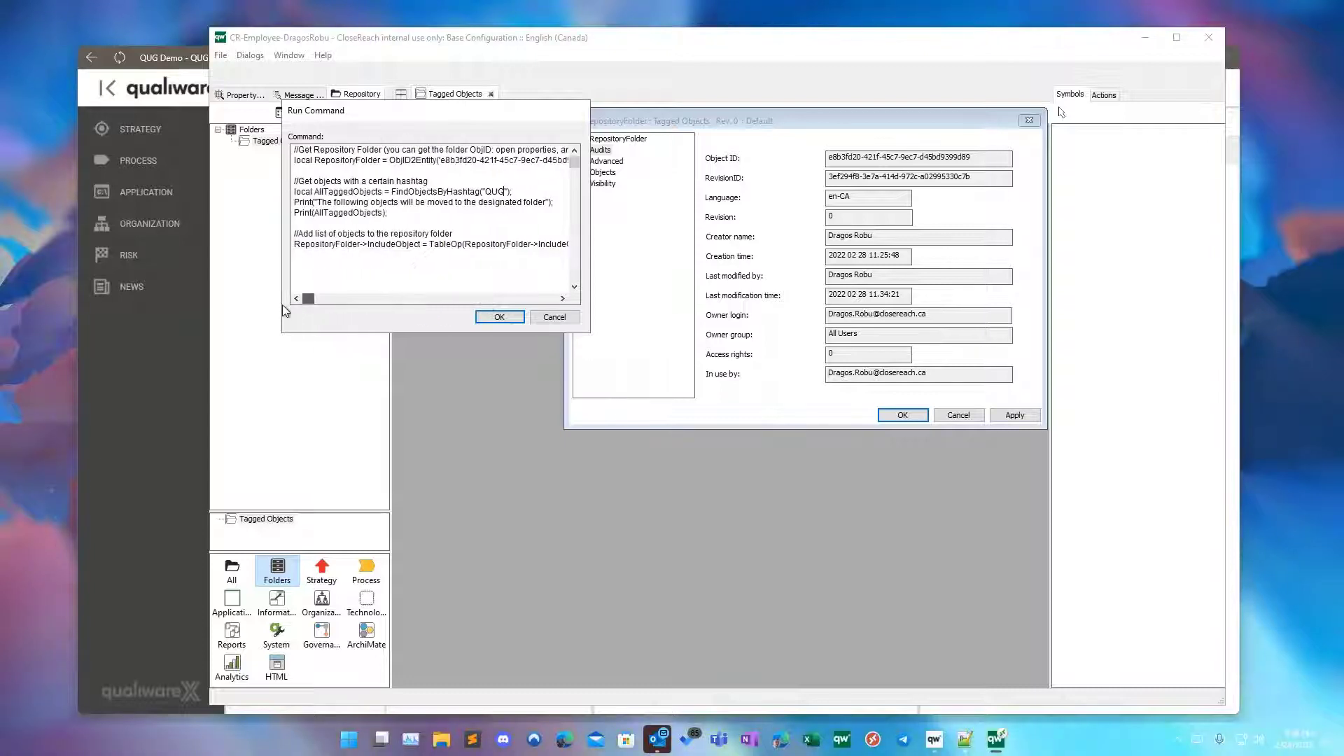
Step: Review the script's Print lines and the IncludeObject line, and run the script to add the QUG objects to the folder
{"action": "left_click_drag", "start_coordinate": [295, 202], "coordinate": [406, 216]}
{"action": "left_click", "coordinate": [406, 215]}
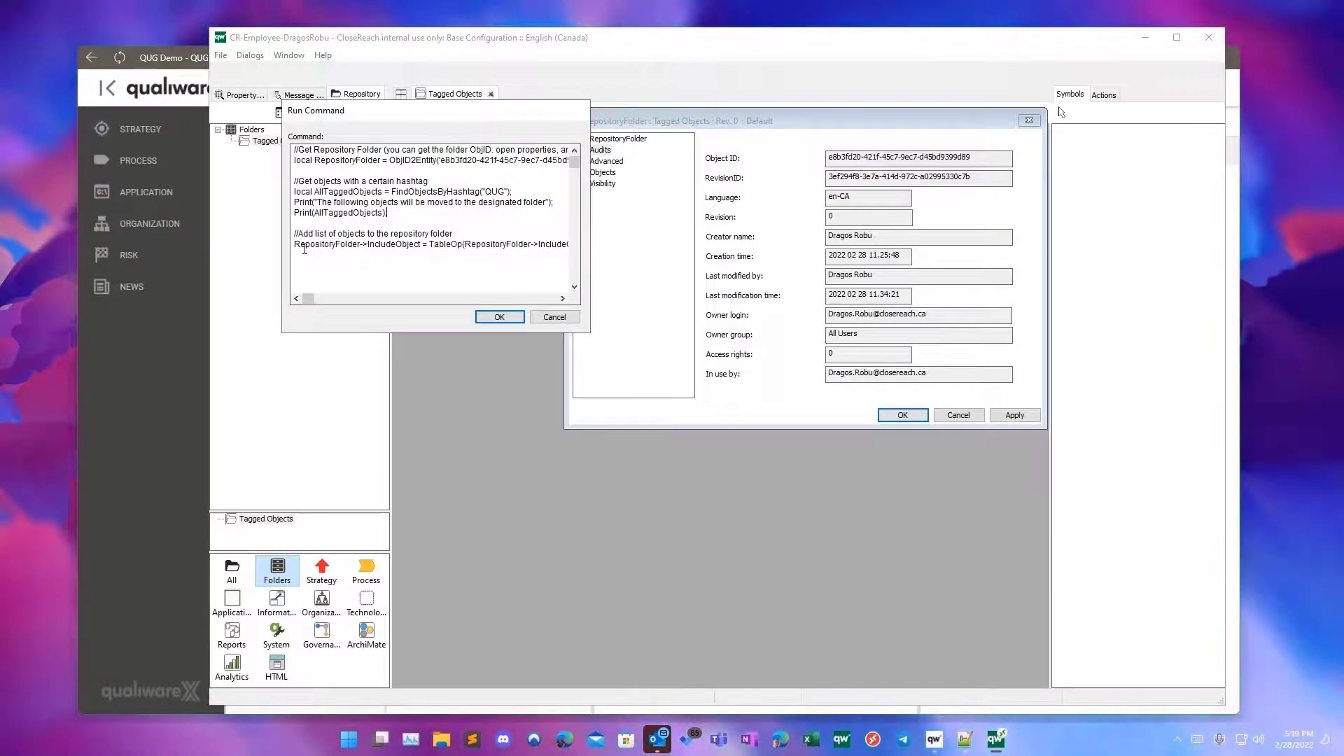
{"action": "left_click_drag", "start_coordinate": [294, 244], "coordinate": [563, 244]}
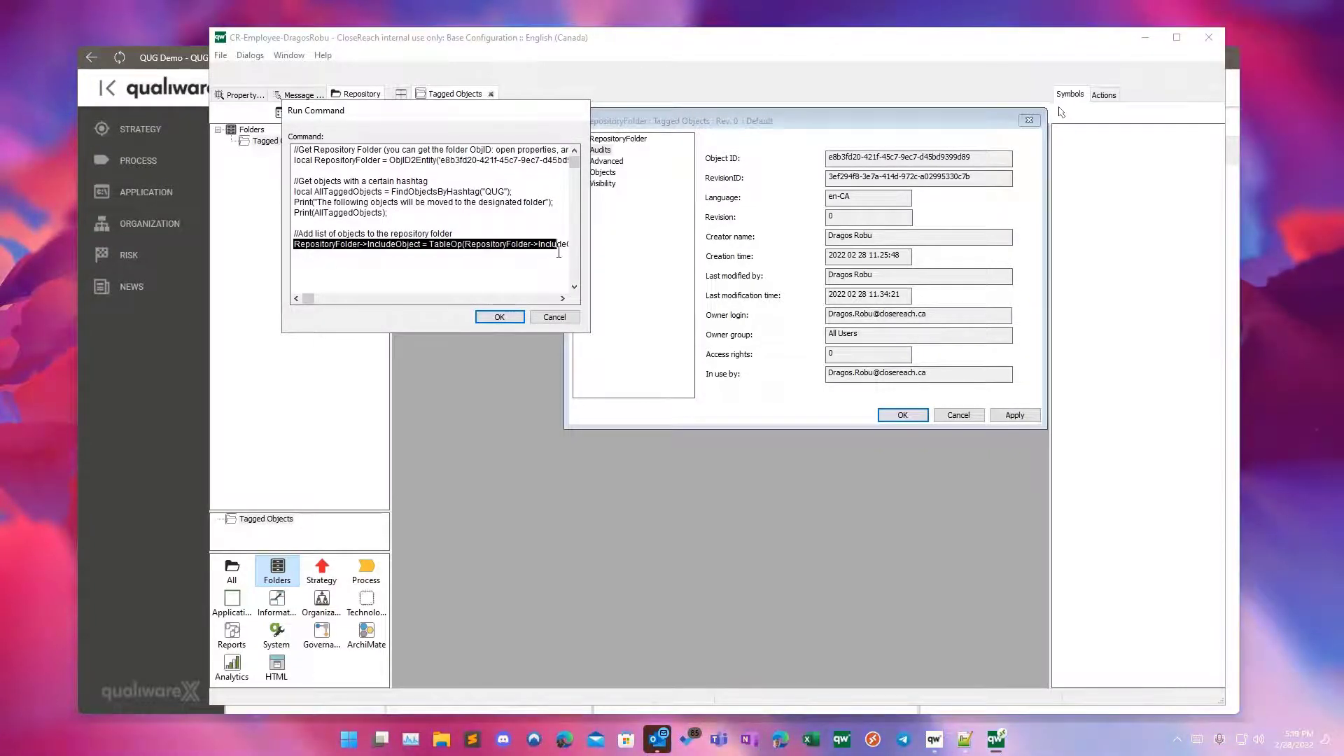
{"action": "left_click", "coordinate": [509, 244]}
{"action": "left_click", "coordinate": [499, 317]}
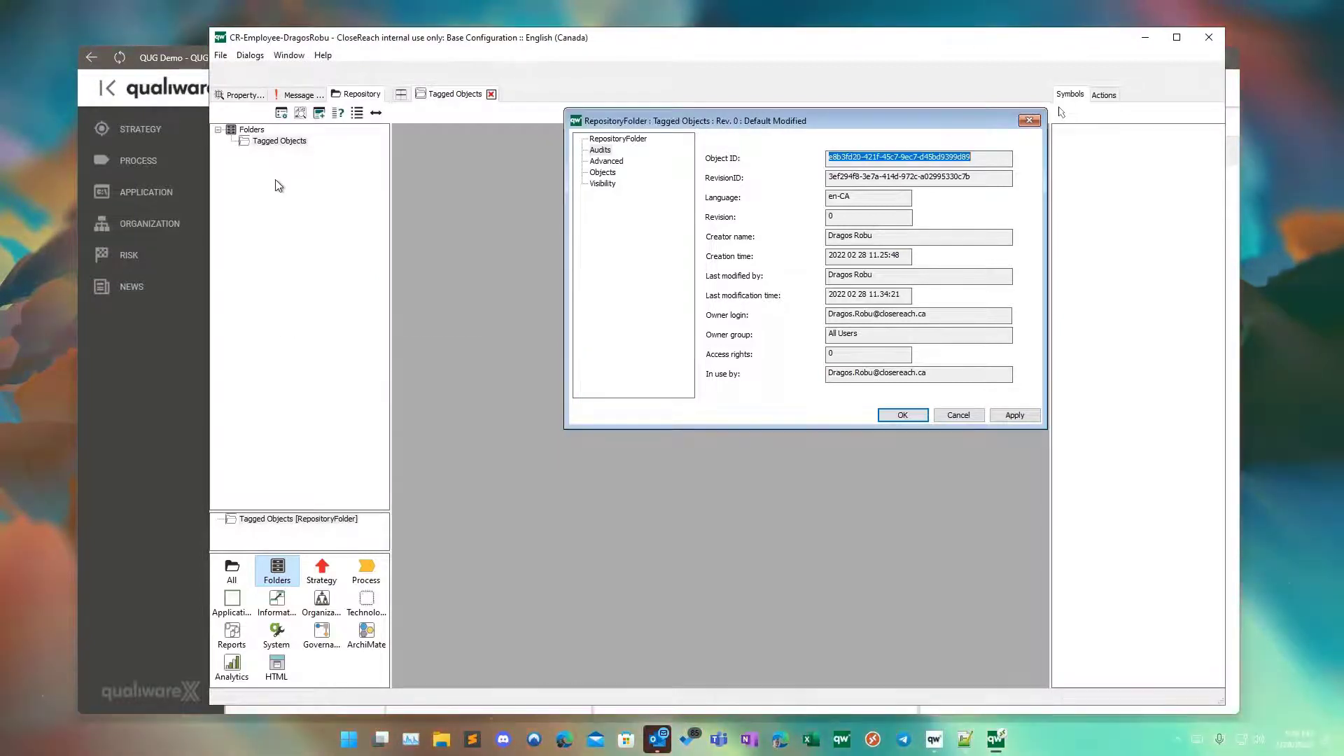
Step: Expand Tagged Objects to inspect its objects, compare them with the list in the QUG Demo web window, and return to the desktop client
{"action": "left_click", "coordinate": [281, 142]}
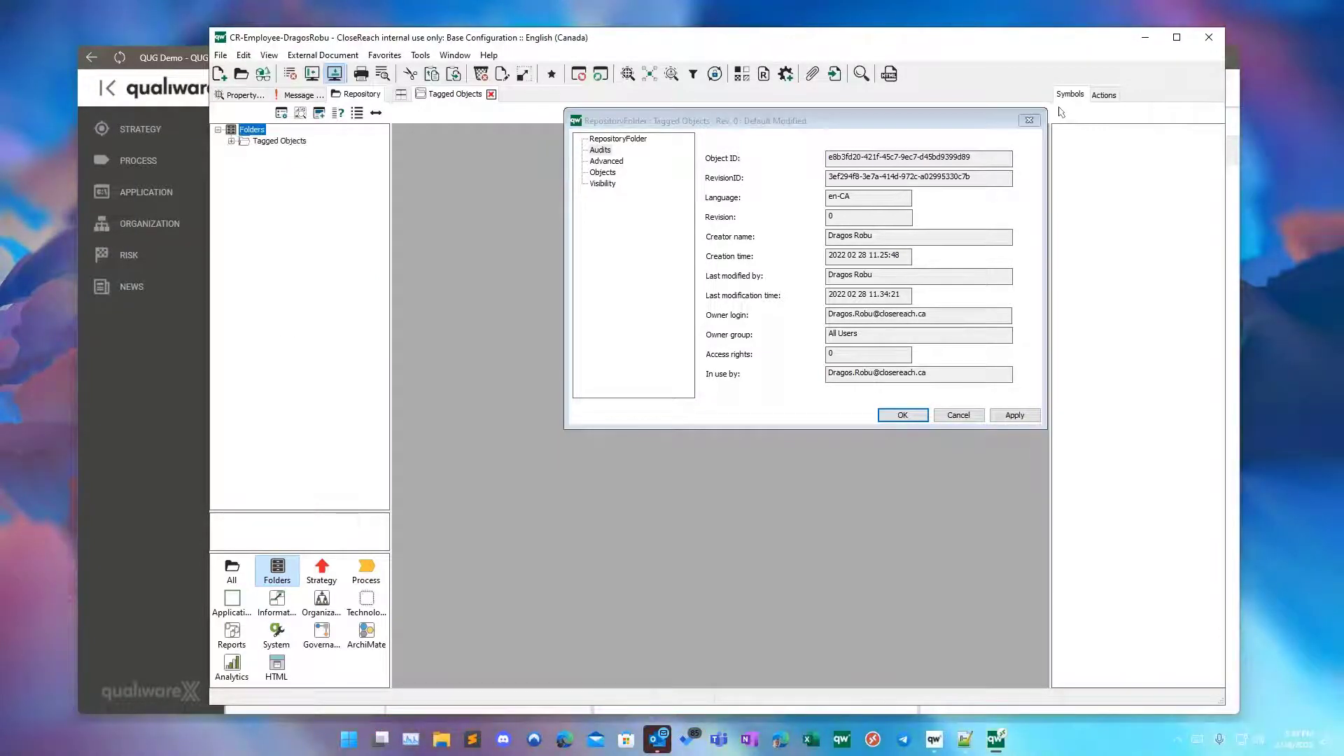
{"action": "left_click", "coordinate": [231, 142]}
{"action": "left_click", "coordinate": [308, 163]}
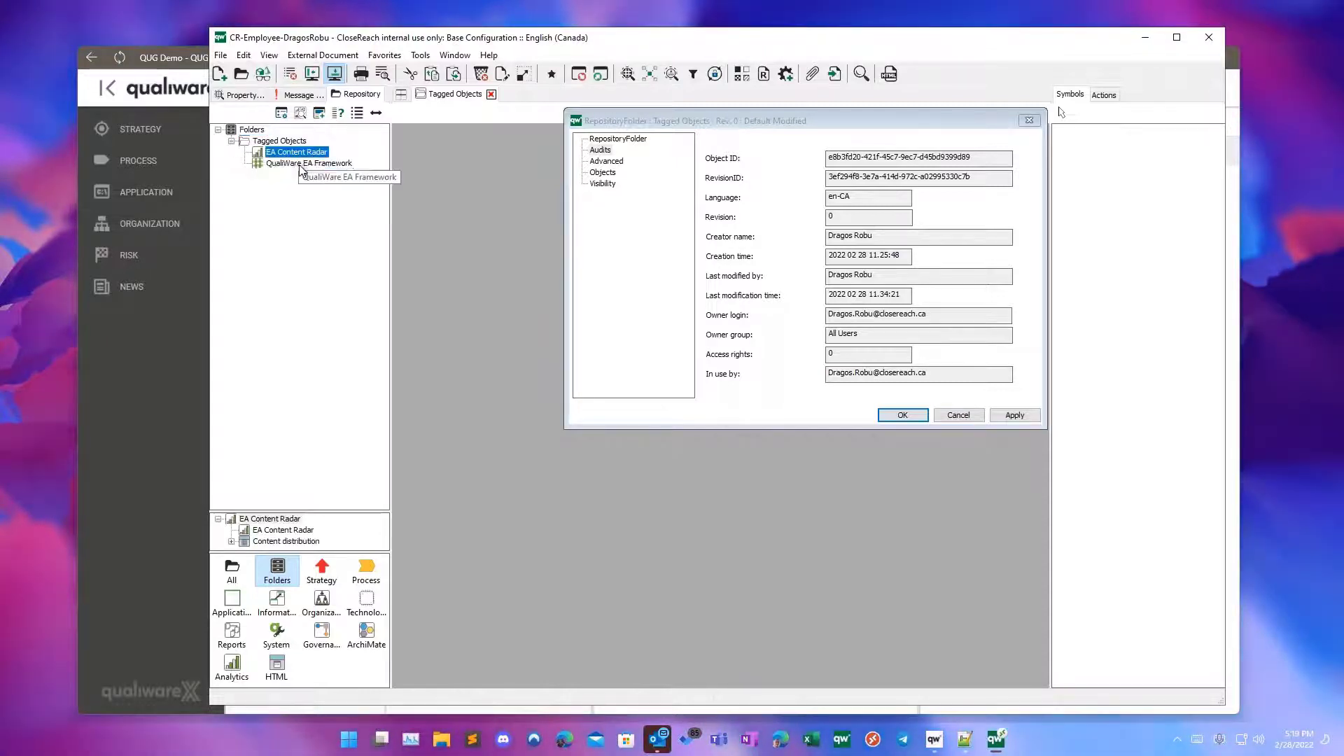
{"action": "left_click", "coordinate": [188, 65]}
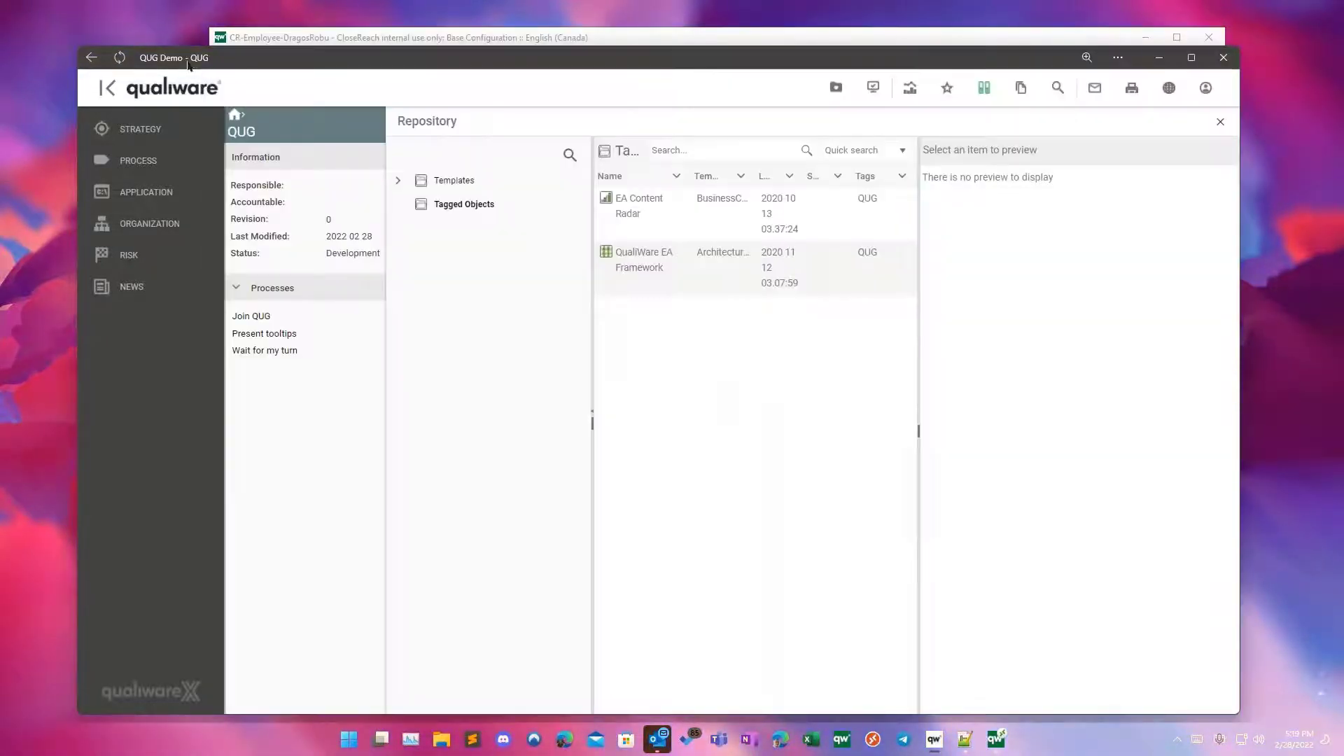
{"action": "left_click", "coordinate": [502, 43]}
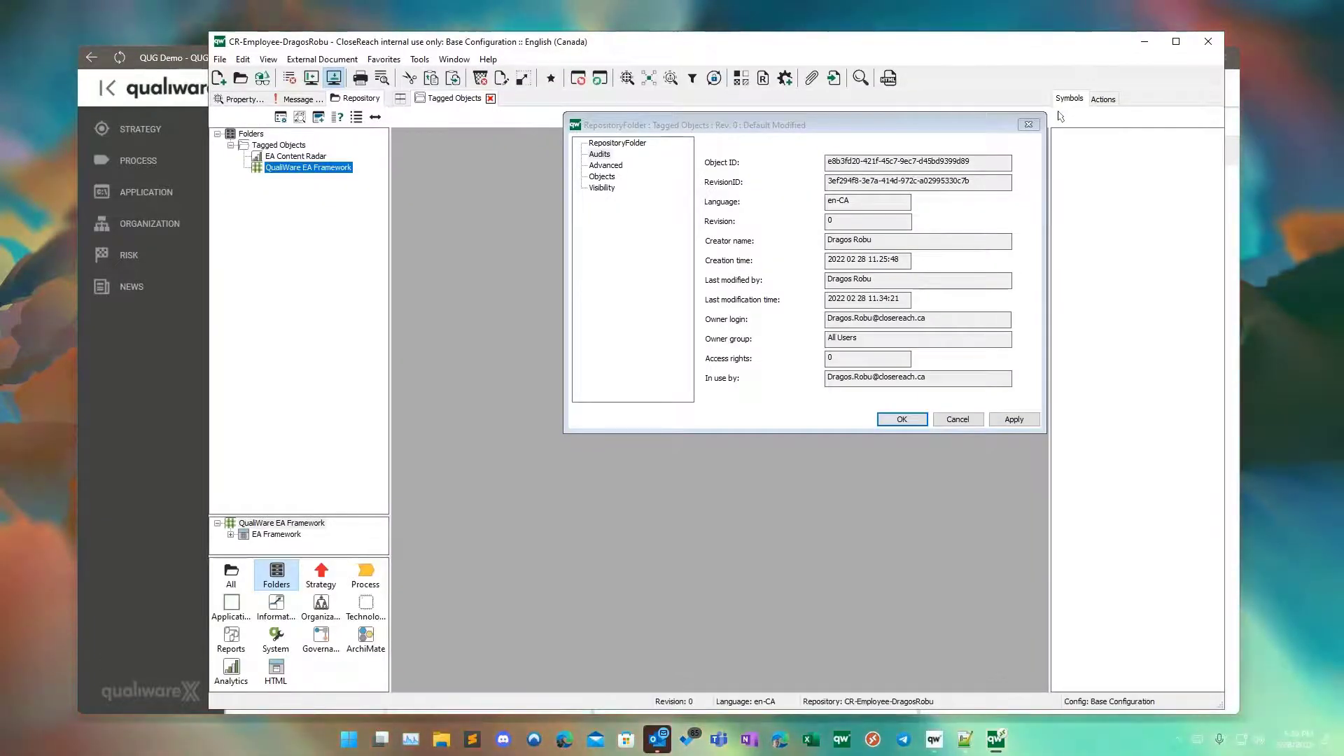